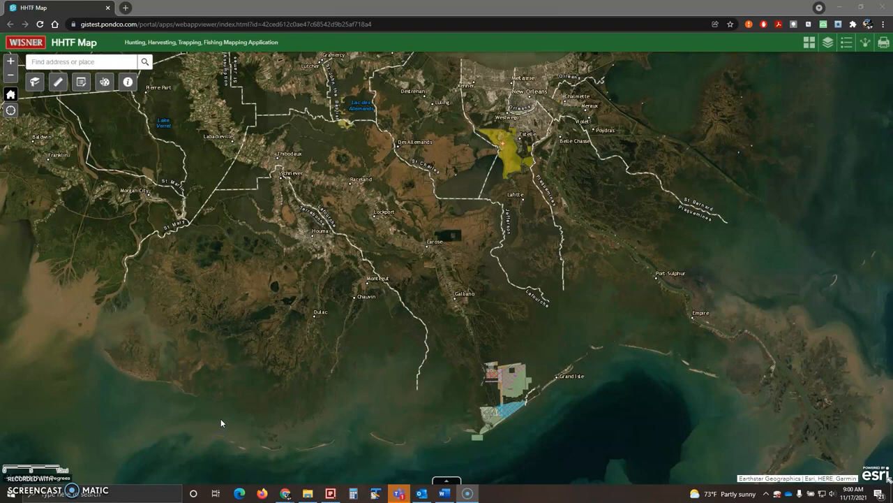
Zoom the HHTF Map view of coastal southeast Louisiana in one level
left_click(11, 61)
left_click(10, 74)
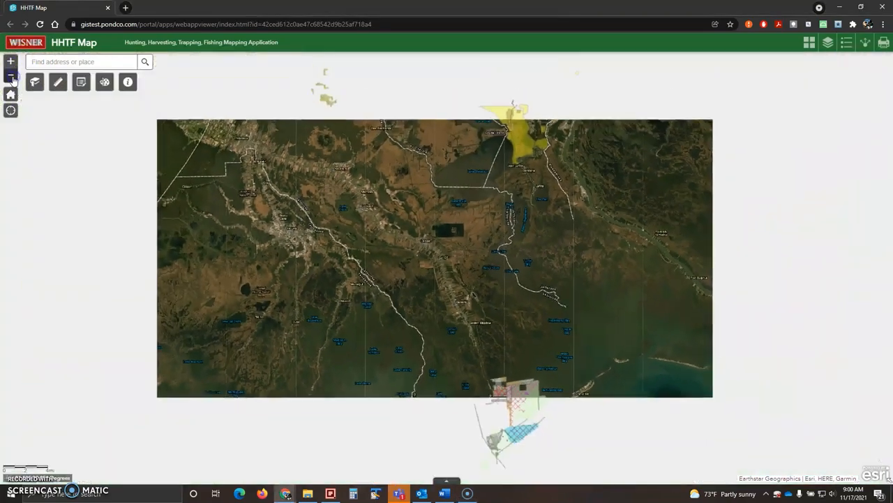
scroll(435, 239, "up", 2)
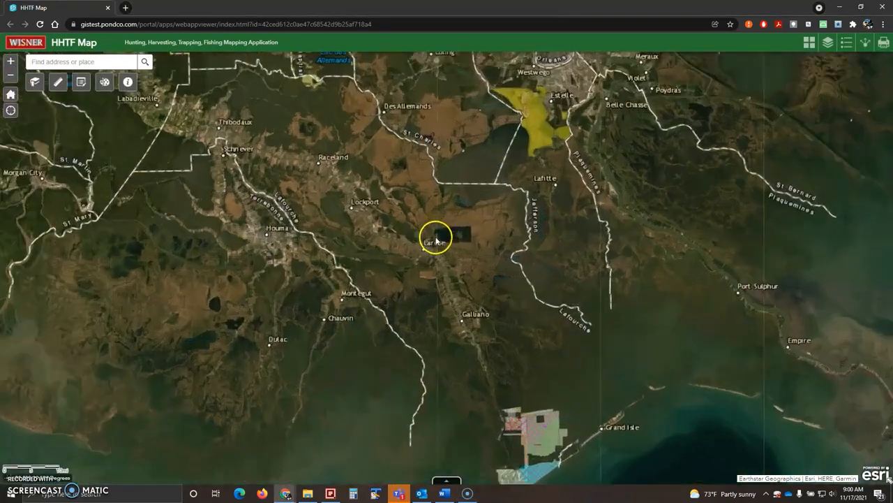
scroll(435, 239, "down", 2)
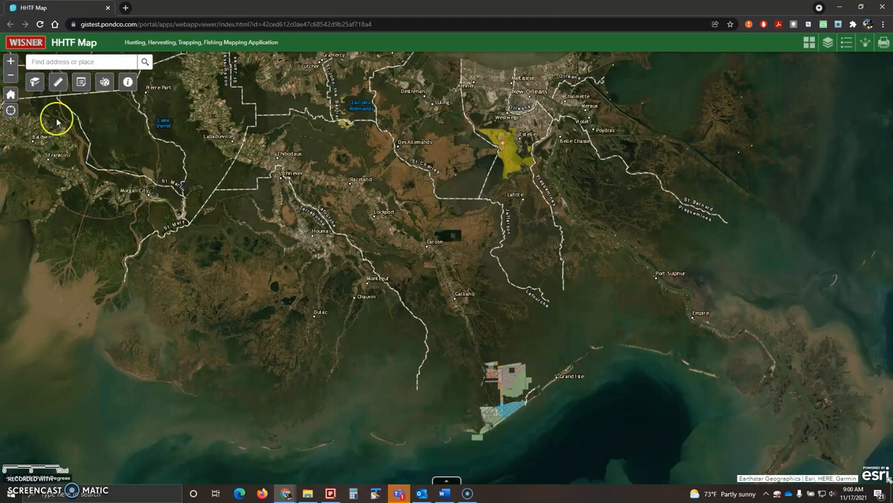
left_click(11, 99)
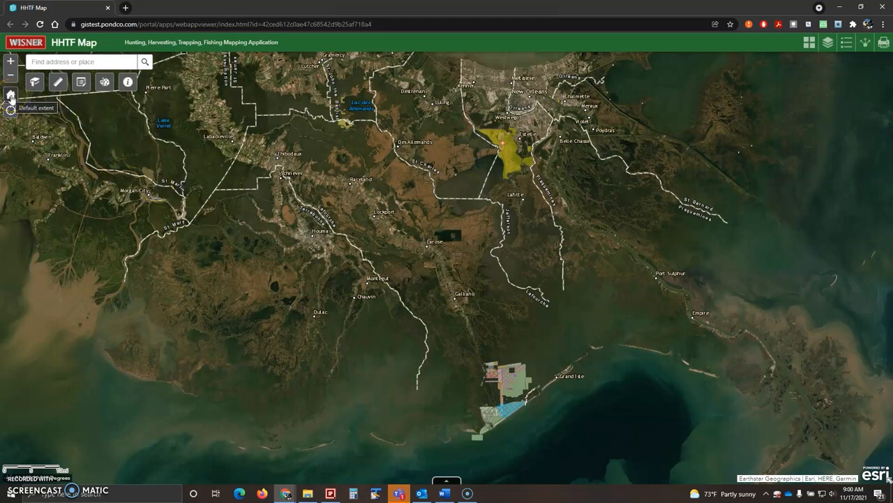
scroll(475, 173, "up", 5)
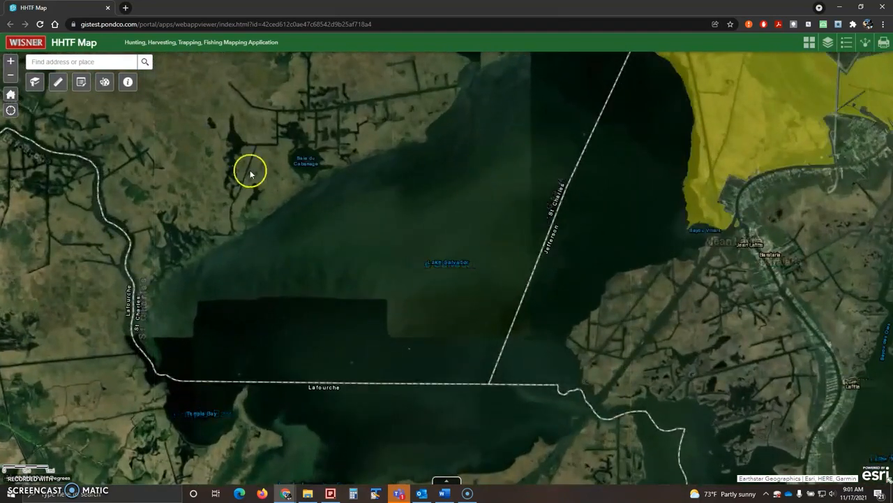
left_click(12, 96)
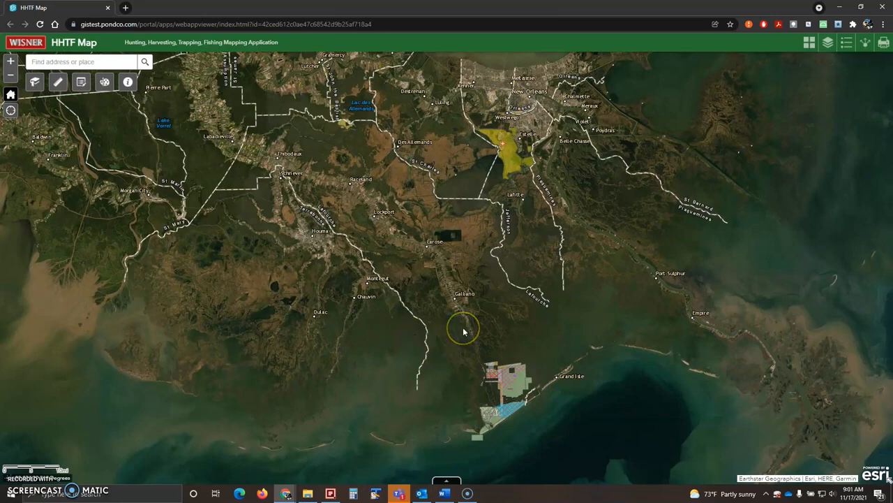
left_click(425, 240)
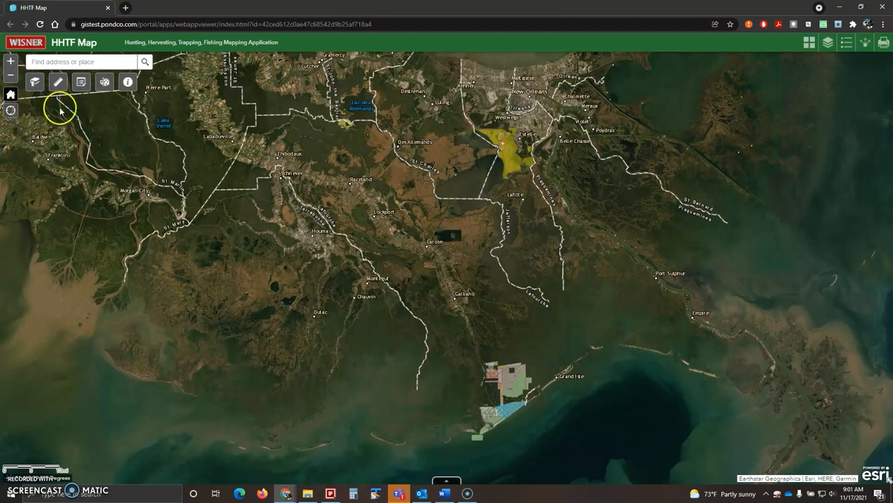
left_click(36, 84)
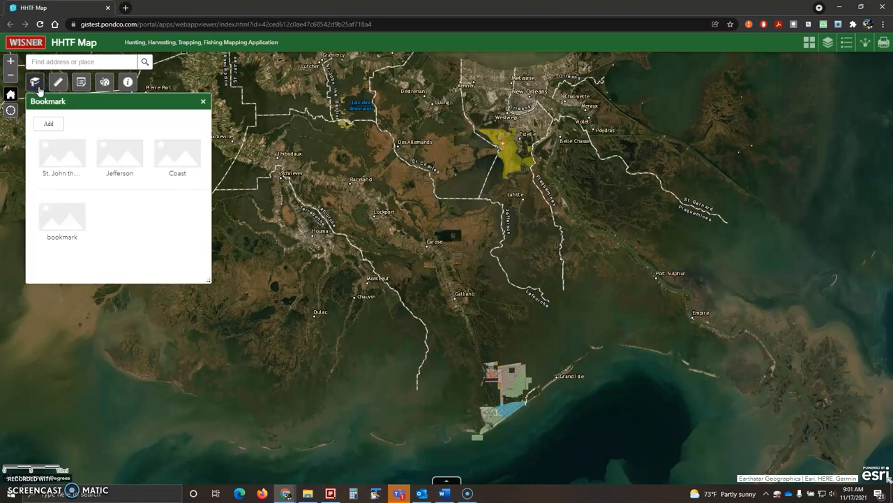
left_click(46, 124)
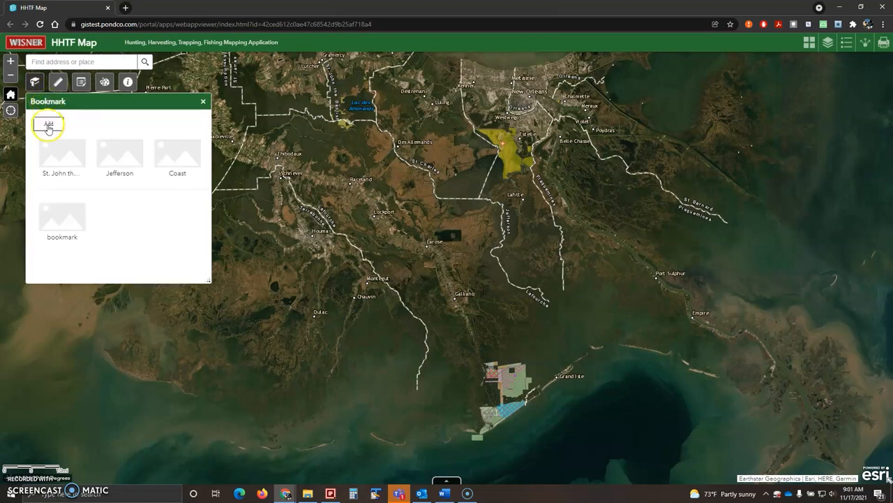
left_click(100, 116)
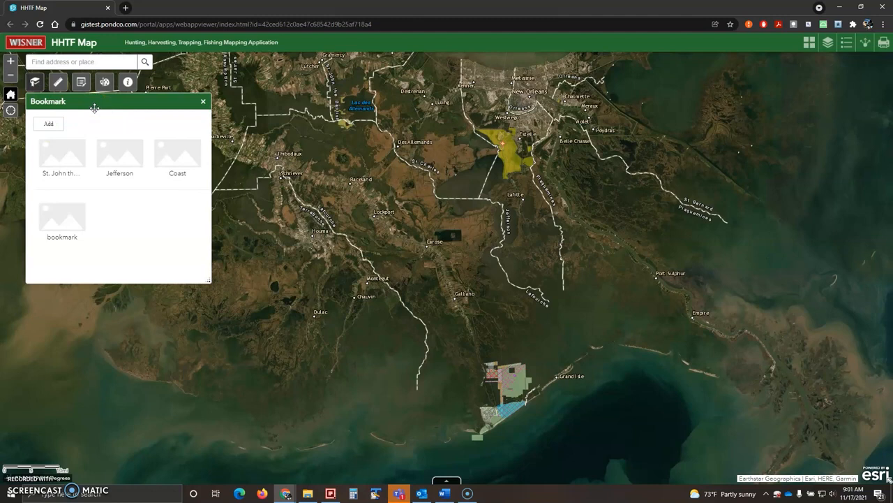
left_click(60, 150)
left_click(173, 153)
left_click(64, 149)
left_click(170, 162)
left_click(75, 158)
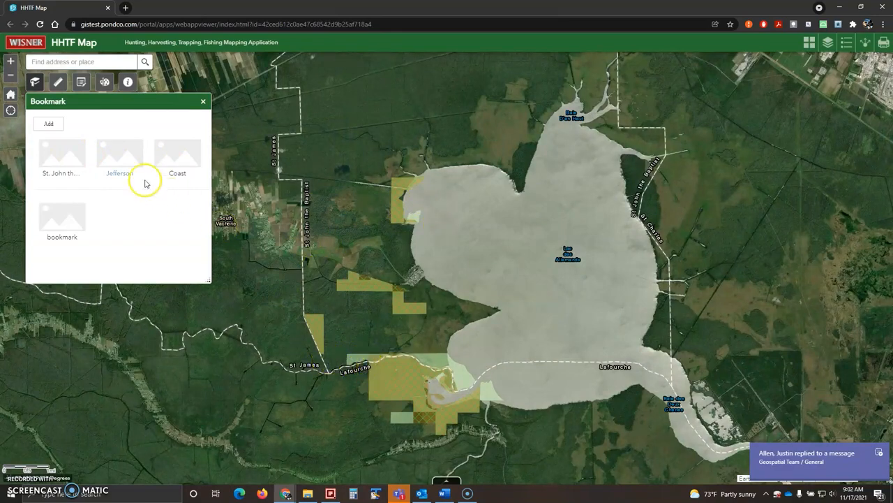
left_click(120, 161)
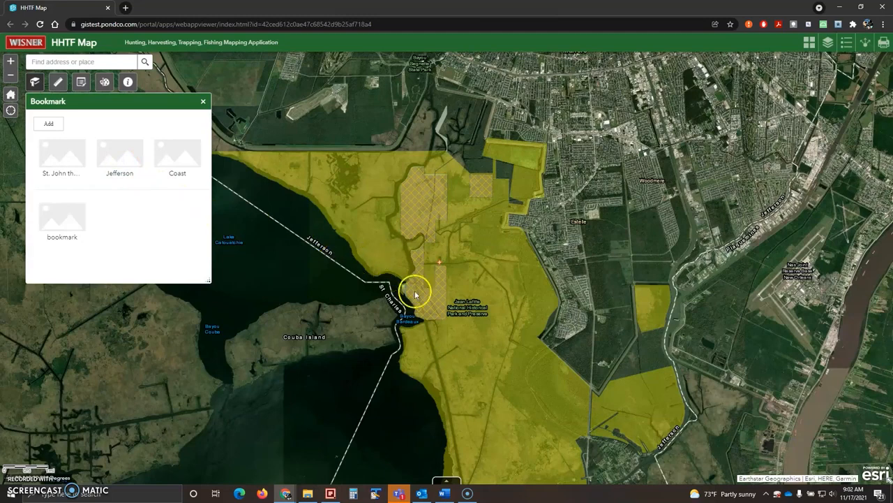
left_click_drag(446, 313, 454, 224)
scroll(457, 219, "down", 1)
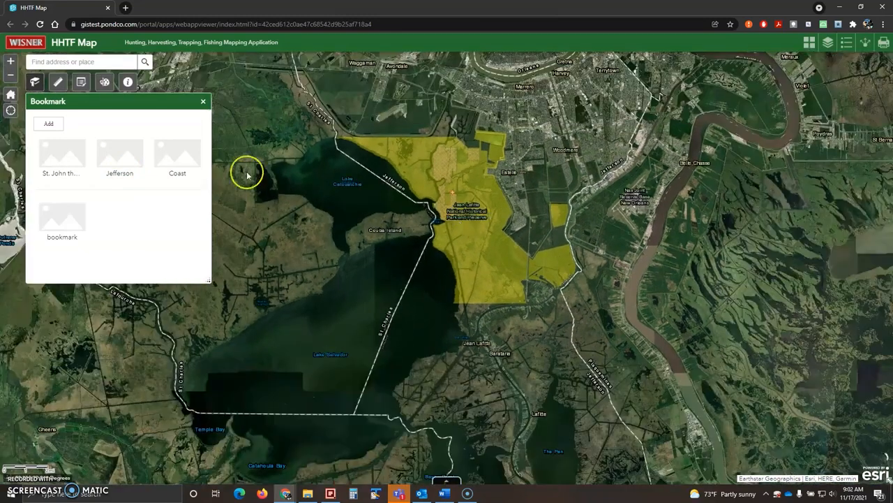
left_click(175, 159)
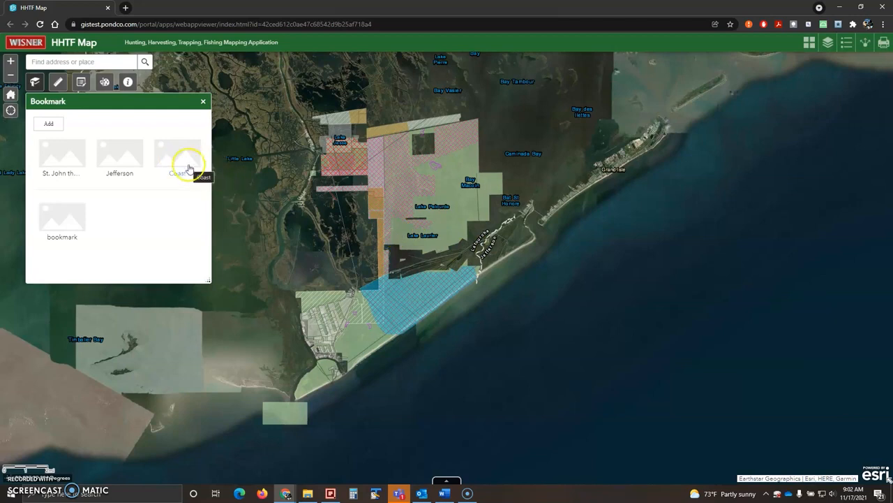
left_click(203, 104)
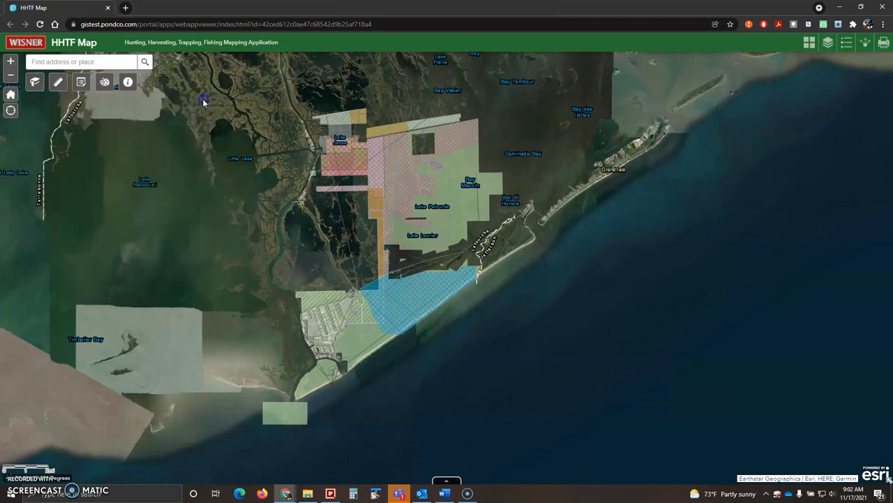
left_click(11, 96)
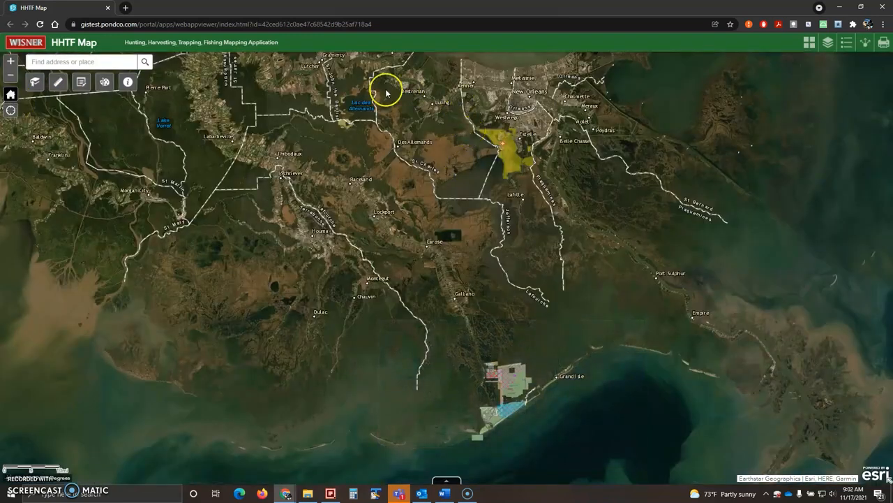
left_click(58, 83)
left_click(63, 123)
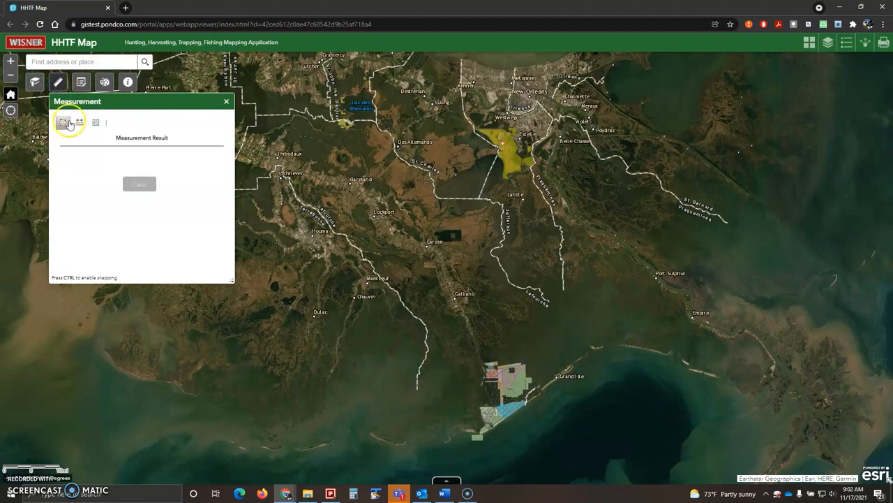
left_click(77, 126)
left_click(63, 123)
left_click(137, 124)
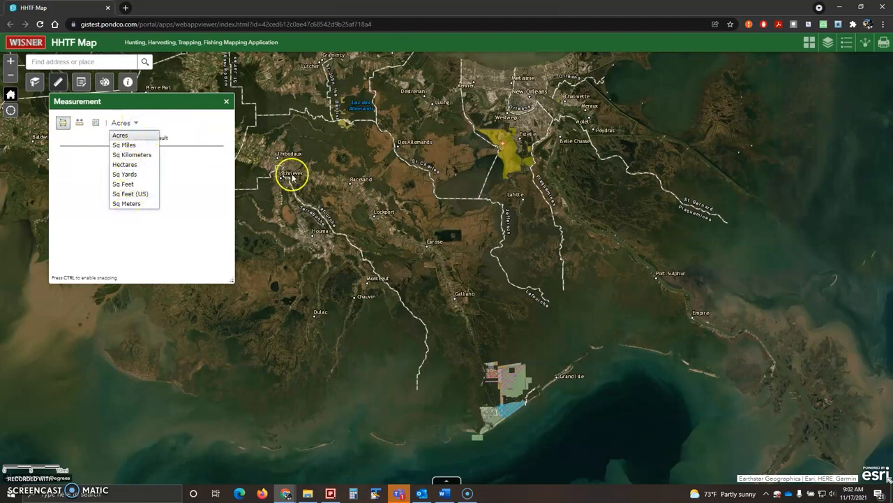
left_click(333, 187)
left_click(322, 223)
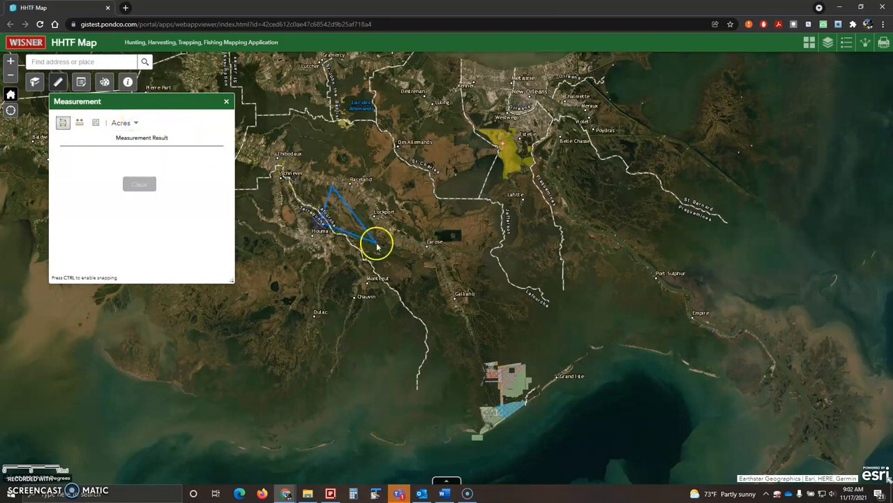
left_click(376, 244)
left_click(385, 202)
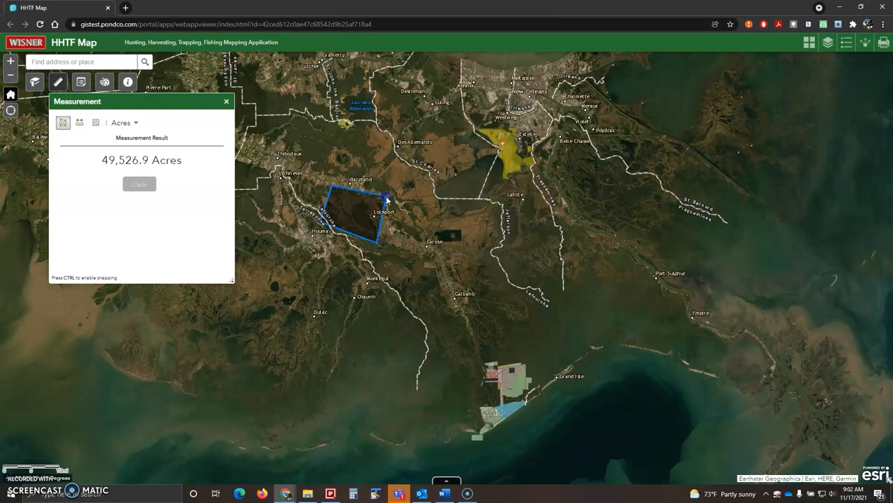
double_click(359, 162)
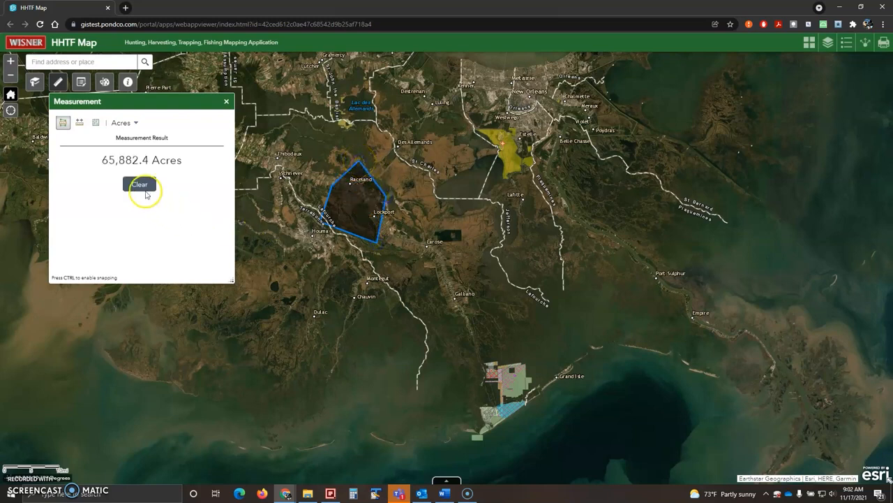
left_click(136, 124)
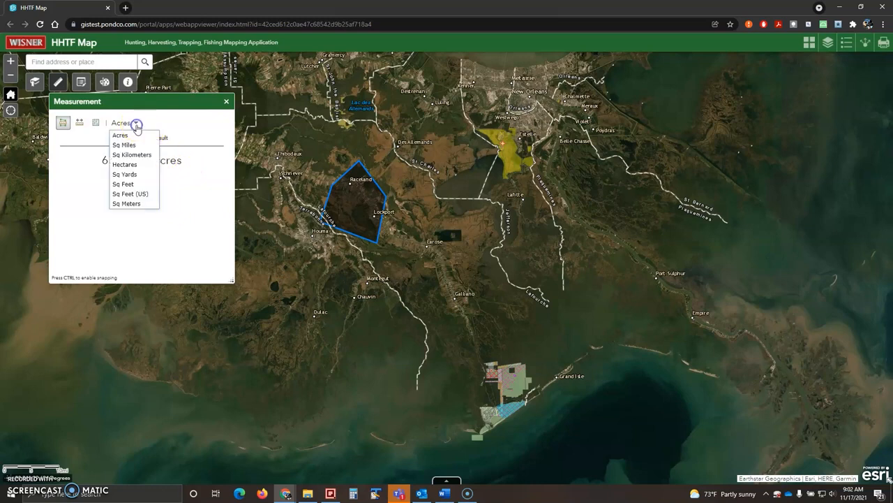
left_click(136, 144)
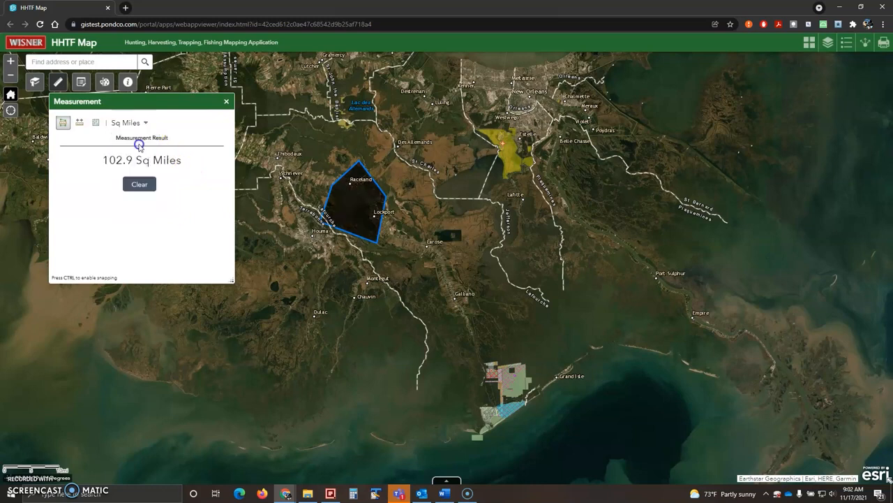
left_click(140, 185)
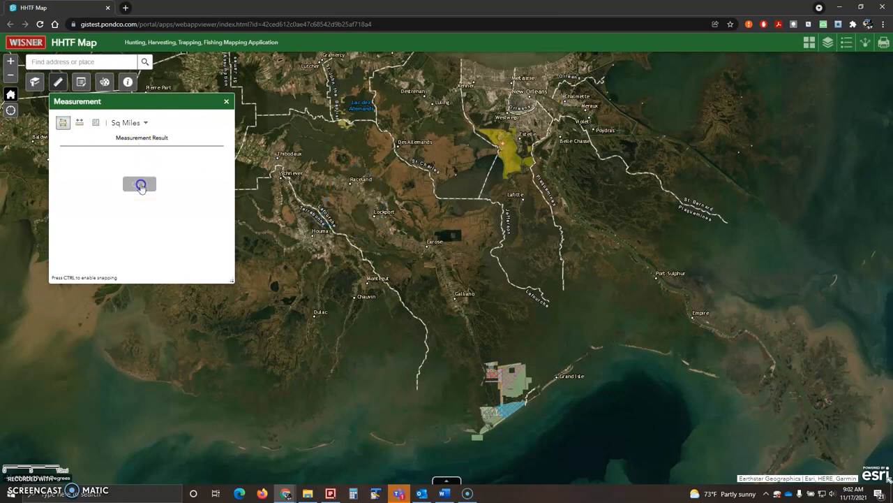
left_click(80, 122)
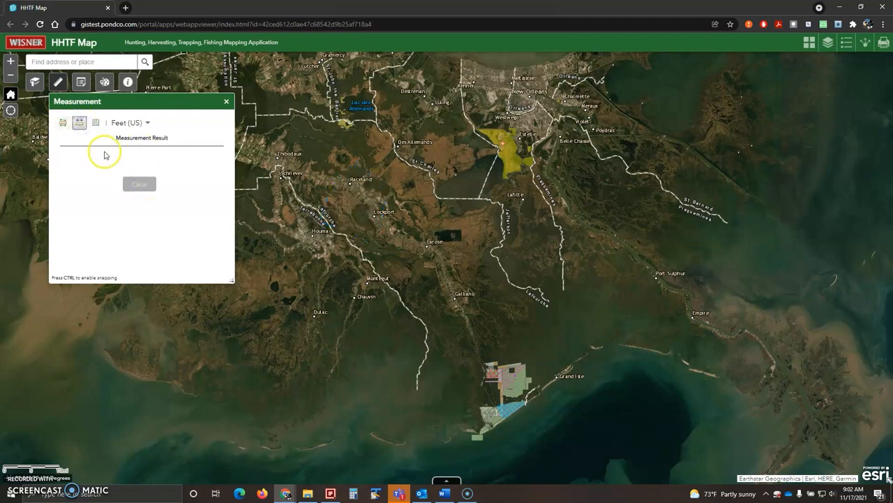
left_click(145, 123)
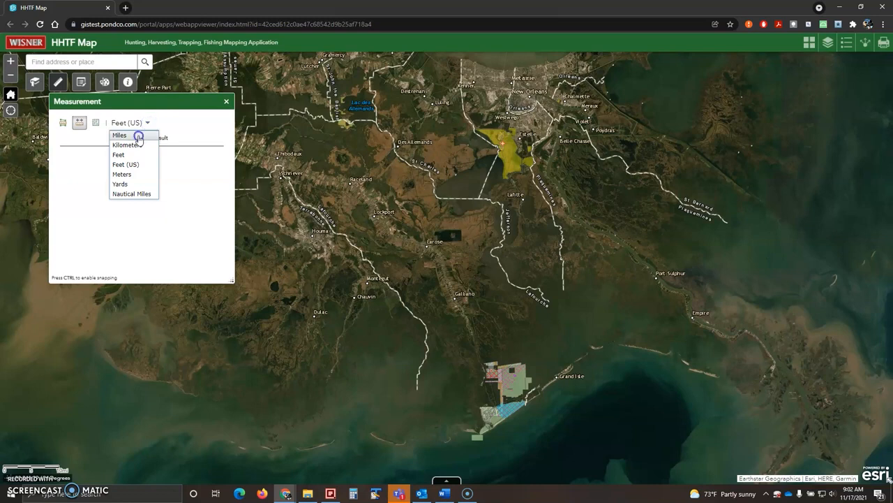
left_click(139, 137)
left_click(304, 187)
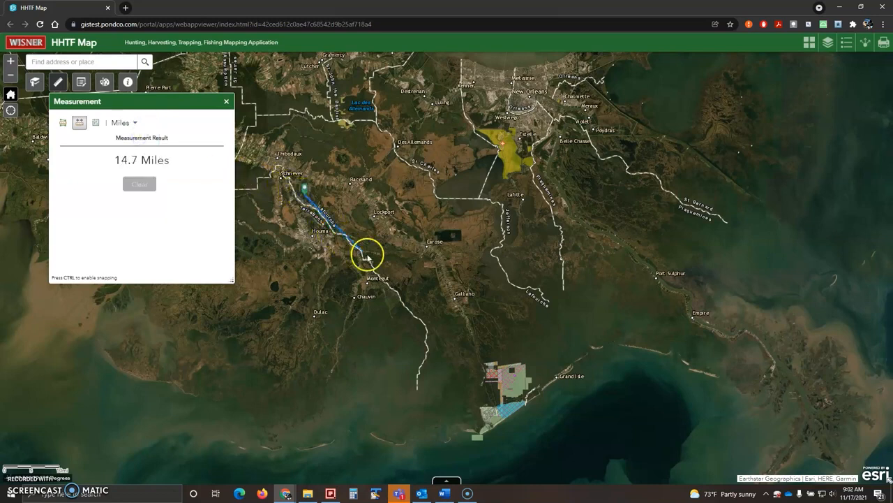
double_click(398, 287)
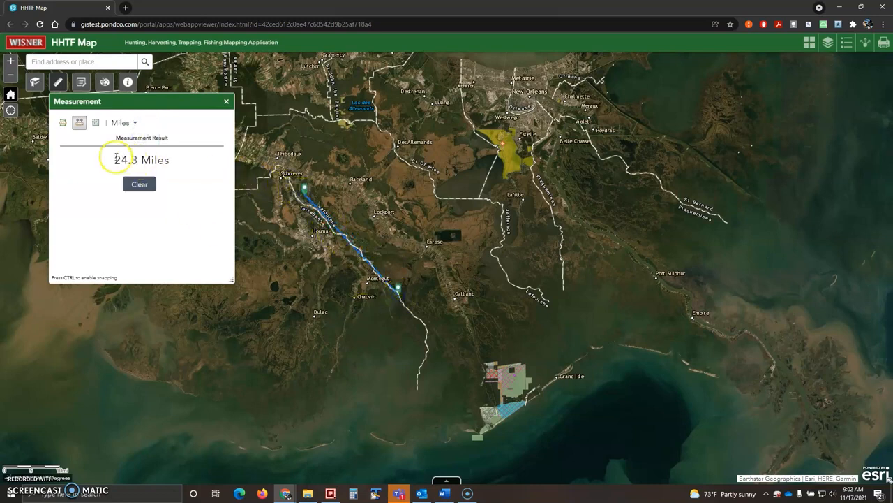
left_click(129, 124)
left_click(123, 135)
left_click(140, 183)
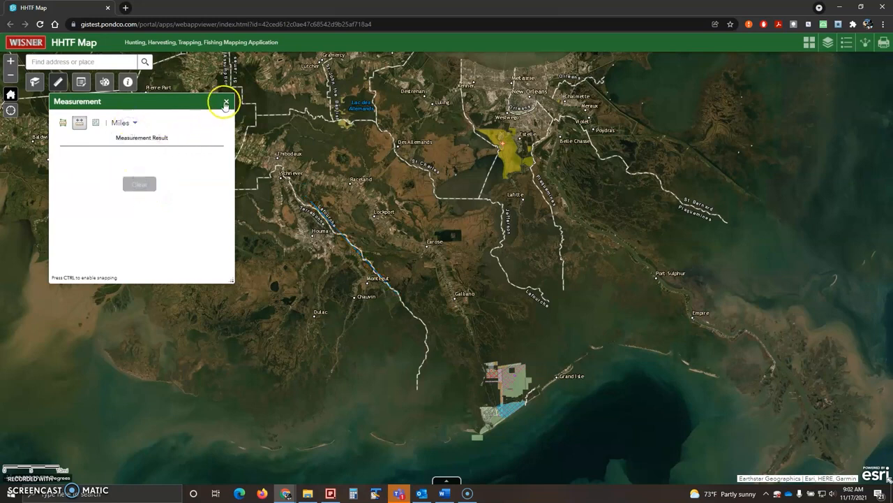
left_click(226, 104)
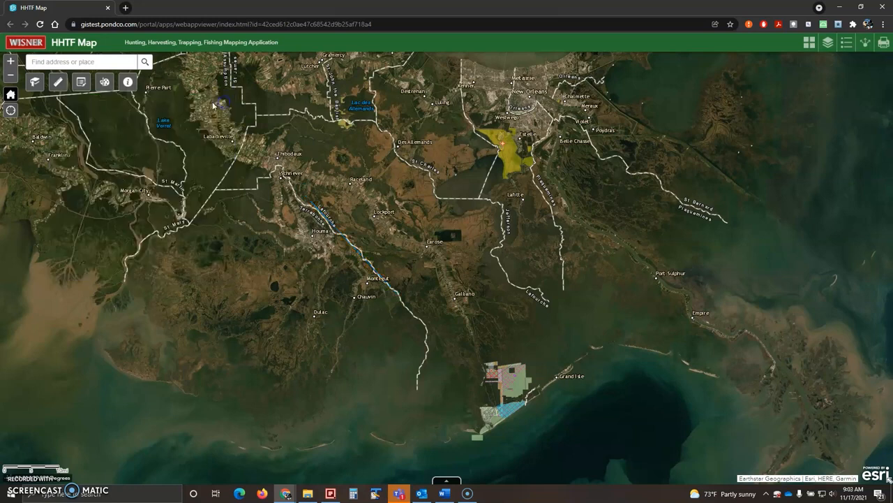
In the Draw tools, choose circle mode with a purple fill
left_click(102, 85)
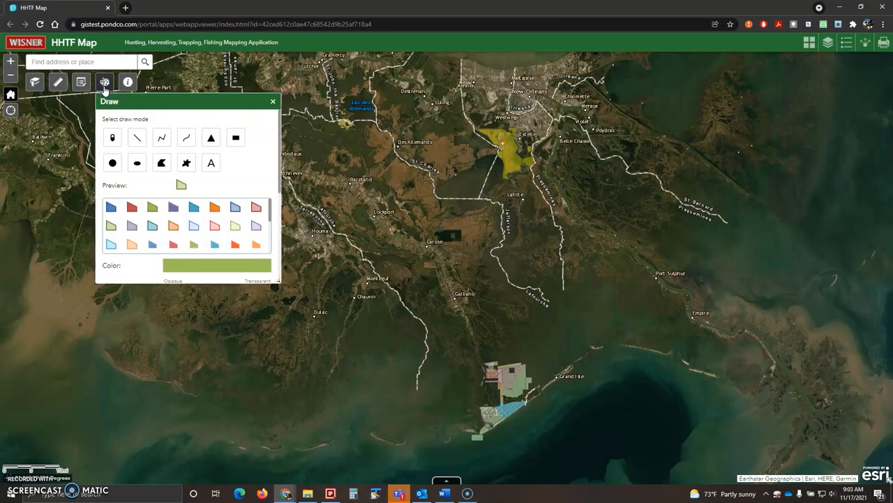
mouse_move(279, 175)
left_mouse_down()
mouse_move(277, 253)
mouse_move(277, 155)
left_mouse_up()
left_click(112, 163)
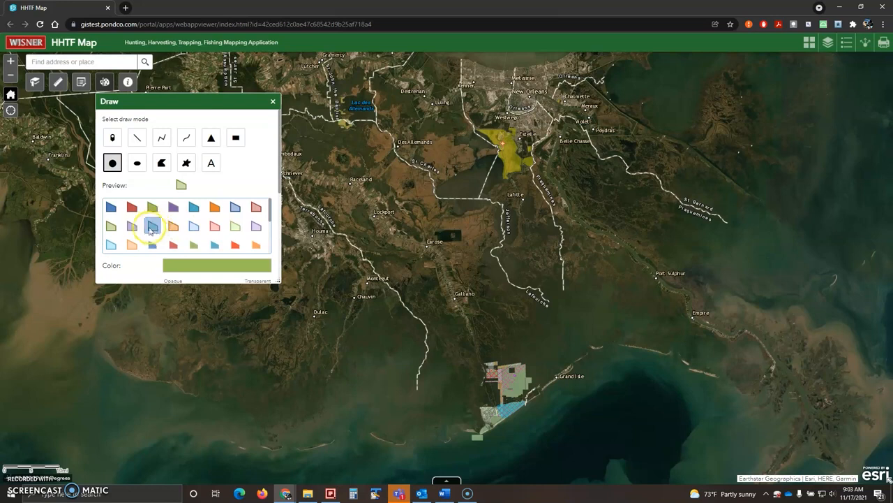
left_click(132, 225)
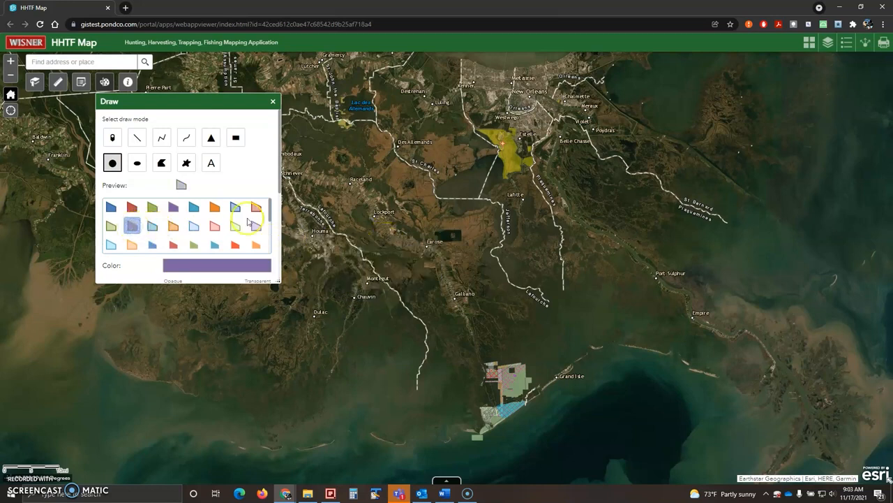
Drag a circle near Larose labelled about 582,159,294.7 square feet, then select line mode
scroll(237, 220, "down", 3)
mouse_move(279, 175)
left_mouse_down()
mouse_move(278, 250)
mouse_move(276, 180)
left_mouse_up()
left_click_drag(408, 263, 421, 294)
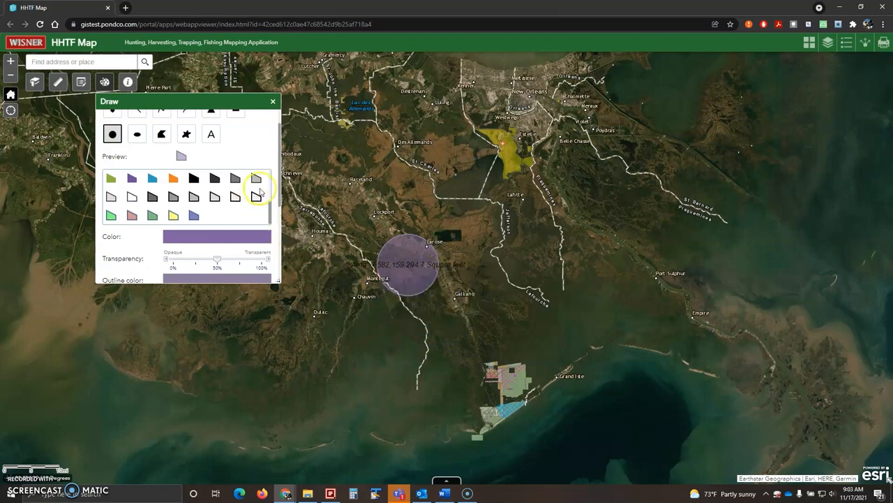
left_click_drag(277, 193, 276, 248)
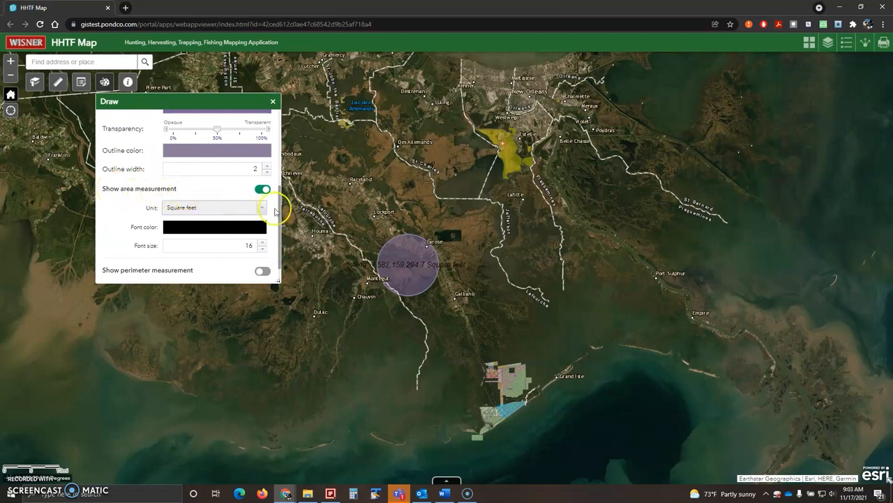
left_click_drag(280, 222, 278, 139)
left_click(136, 137)
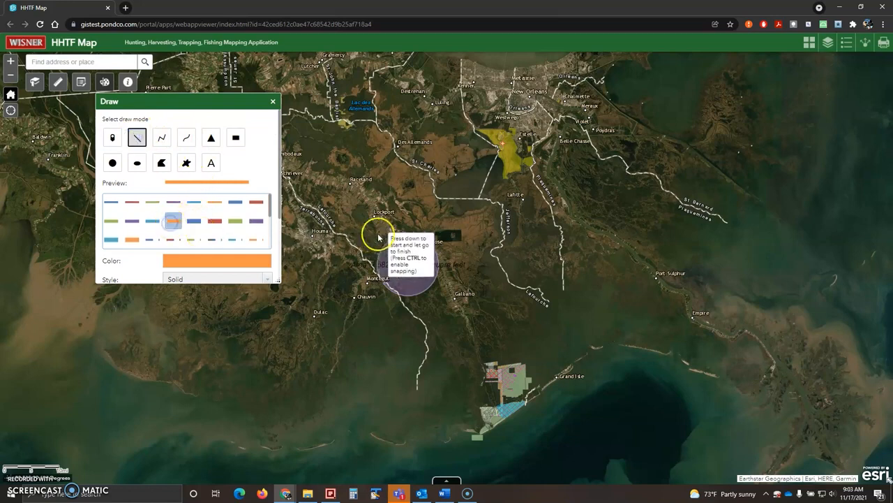
Sketch an orange line beside the circle and a purple triangle near Dulac
left_click_drag(419, 212, 477, 286)
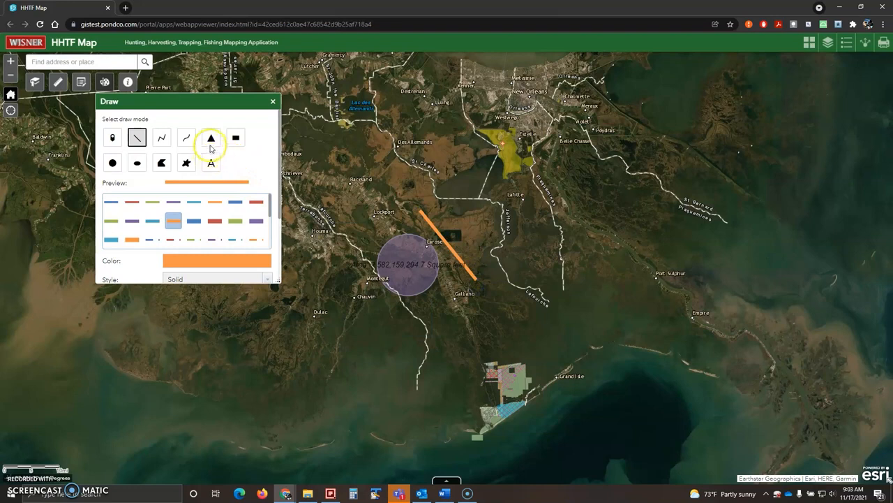
left_click(210, 138)
left_click_drag(301, 293, 339, 335)
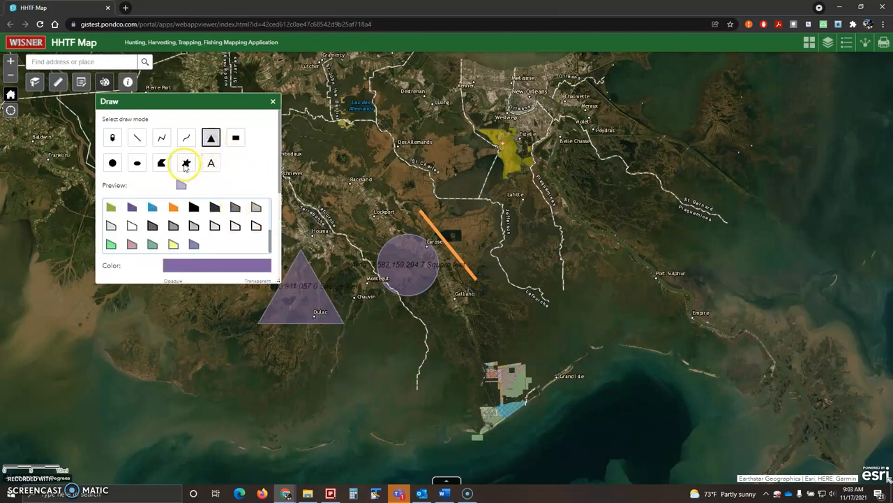
left_click(427, 235)
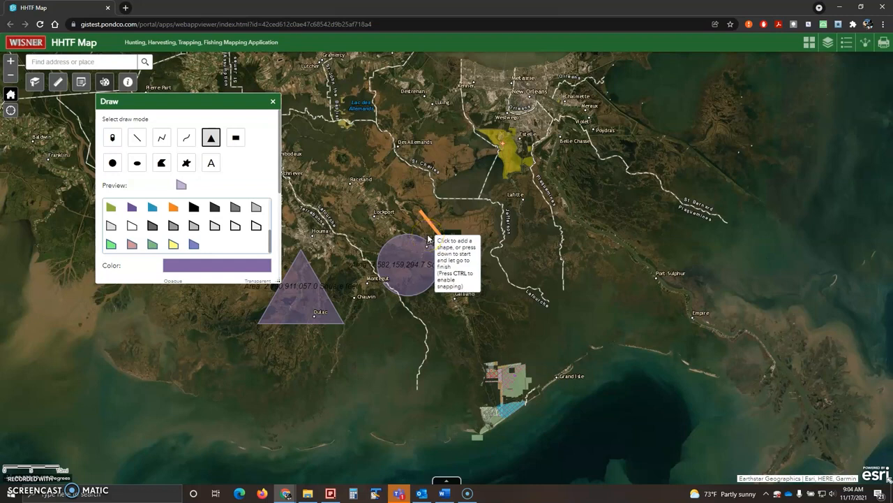
left_click_drag(429, 239, 477, 279)
Clear all drawings, close the Draw panel, and bring up the About description
left_click_drag(277, 166, 285, 272)
left_click(230, 272)
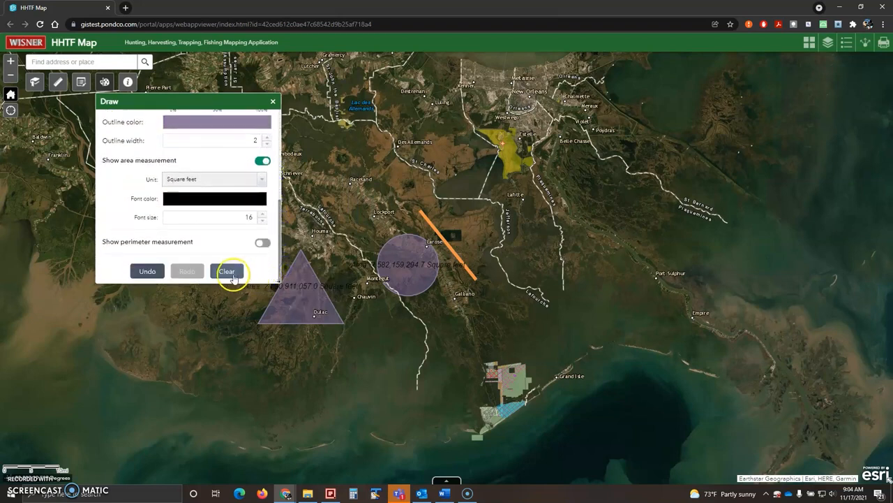
left_click(273, 102)
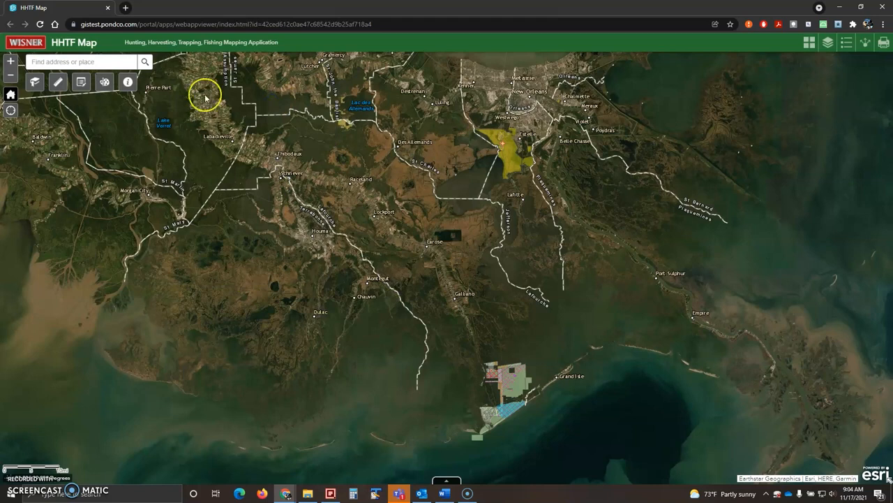
left_click(128, 82)
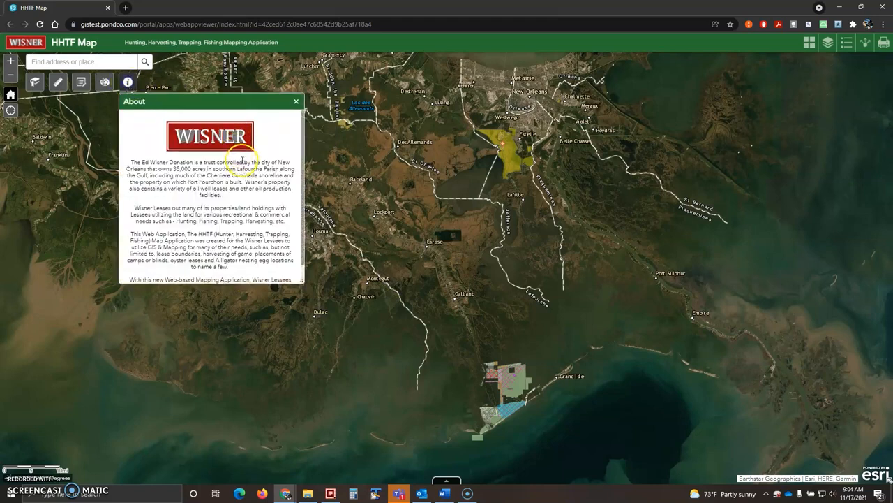
scroll(241, 157, "down", 1)
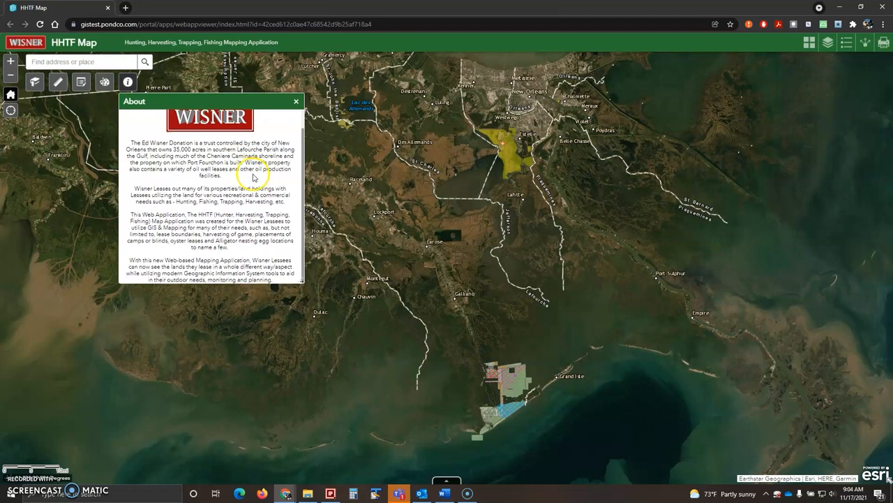
scroll(253, 179, "up", 1)
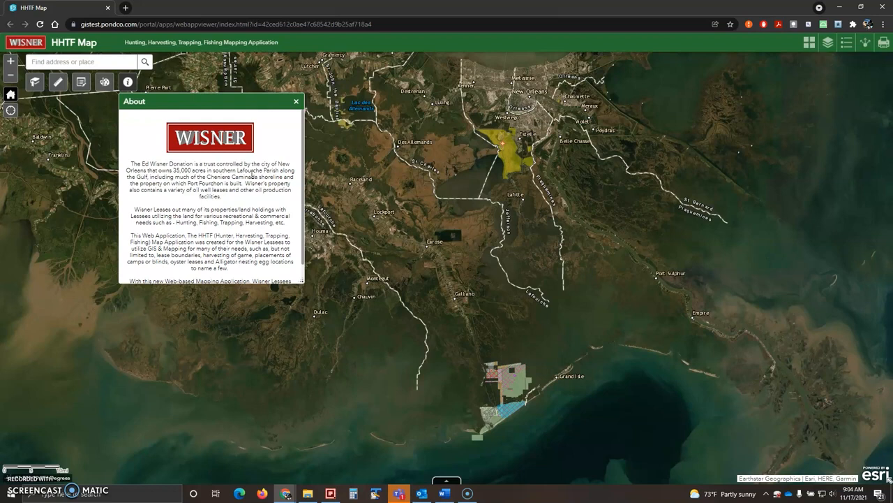
scroll(253, 176, "down", 1)
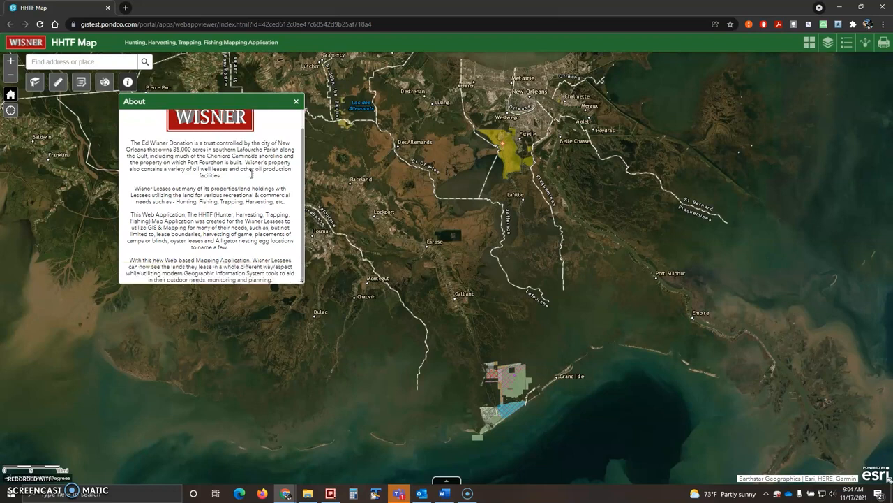
left_click(296, 103)
left_click(810, 42)
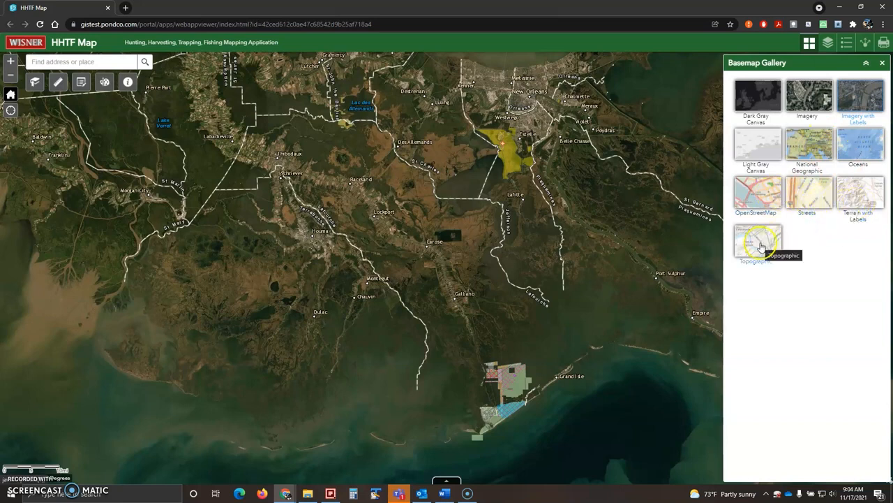
Show the Layer List with Field_Points and the Wisner_HHTF_Map lease layers
left_click(829, 45)
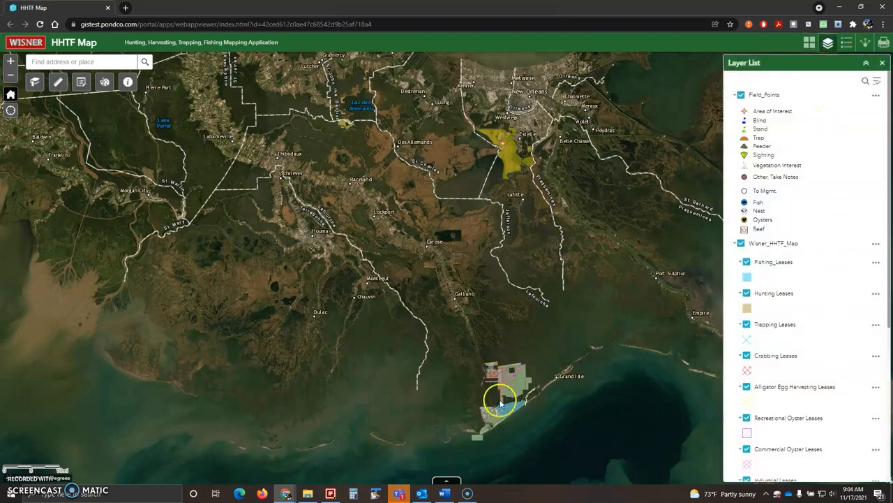
Zoom to the Grand Isle lease areas and toggle the Wisner_HHTF_Map group off and on
scroll(506, 421, "up", 5)
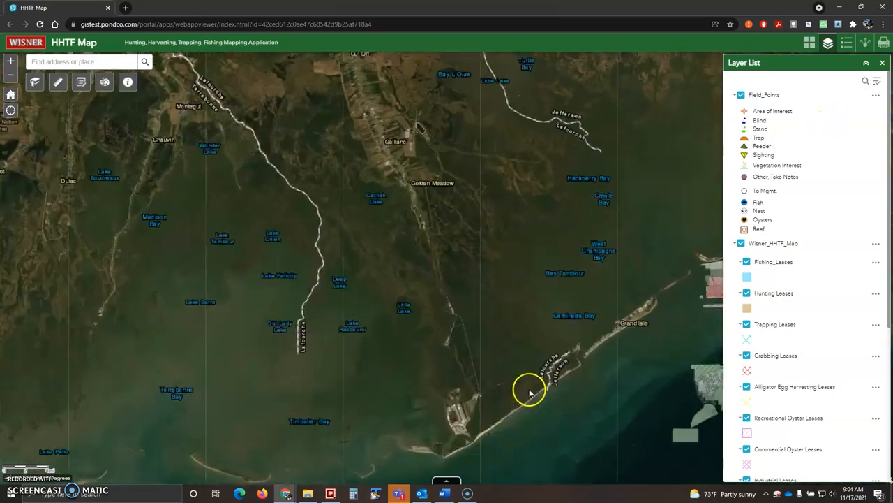
left_click_drag(528, 372, 496, 269)
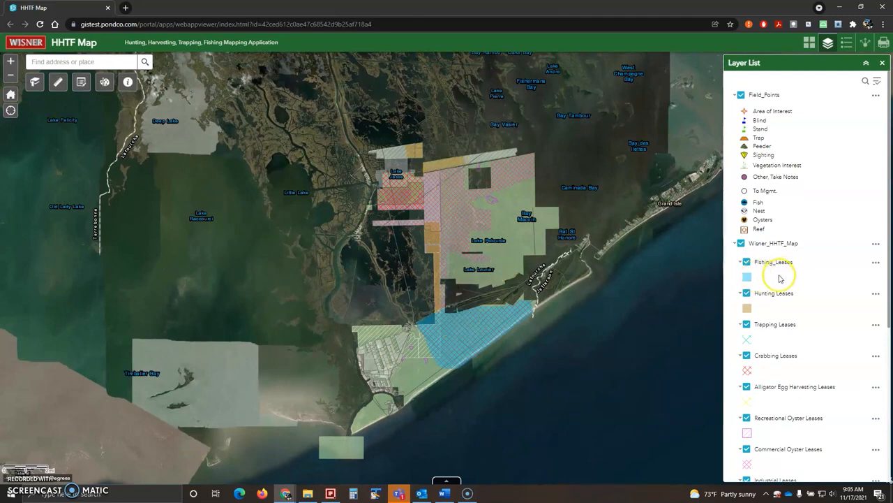
left_click(742, 243)
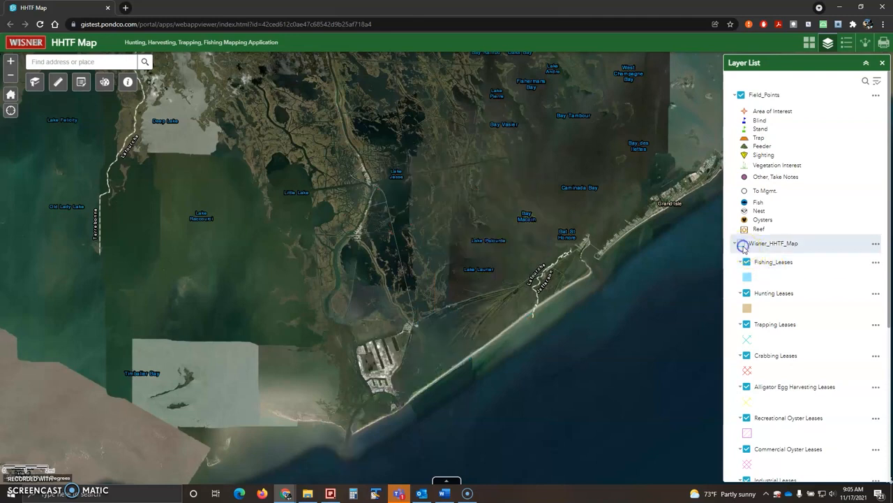
left_click(742, 243)
Hide the Hunting, Trapping, Crabbing, Alligator Egg, Oyster, Industrial, Co_Owned and Wisner Land Parcels layers
left_click(747, 293)
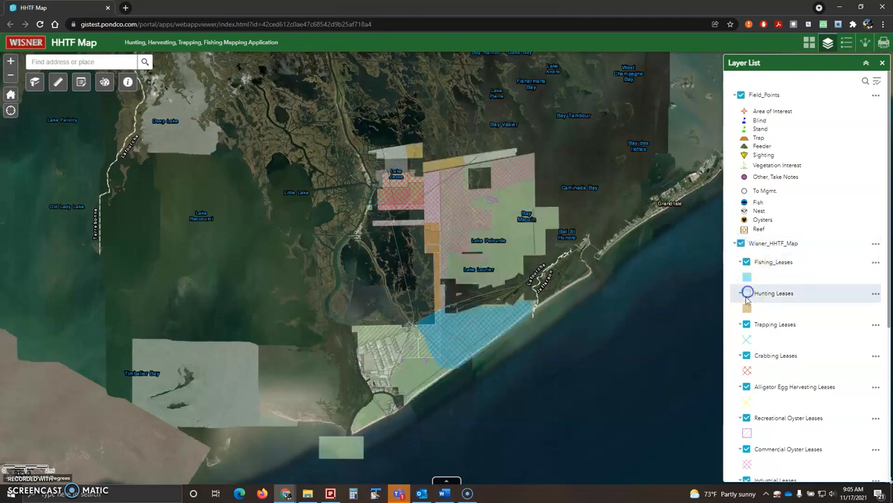
left_click(747, 324)
left_click(747, 355)
left_click(747, 387)
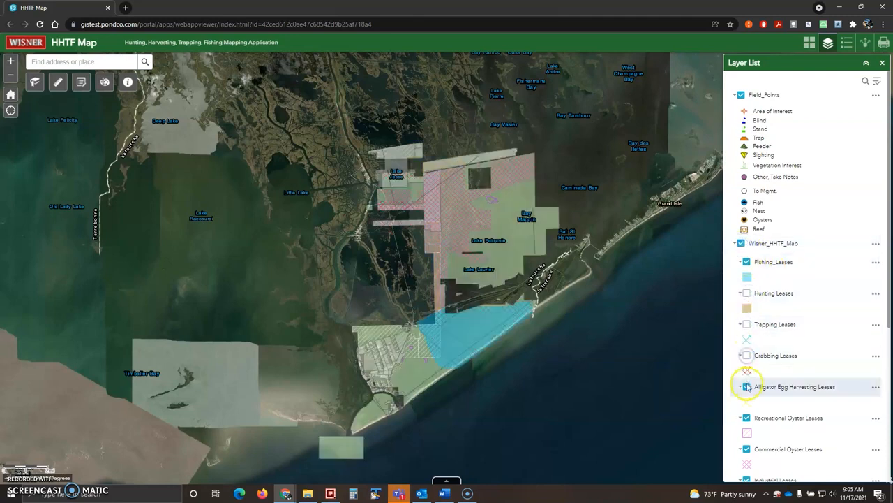
scroll(747, 385, "down", 2)
left_click(747, 325)
left_click(746, 356)
left_click(747, 388)
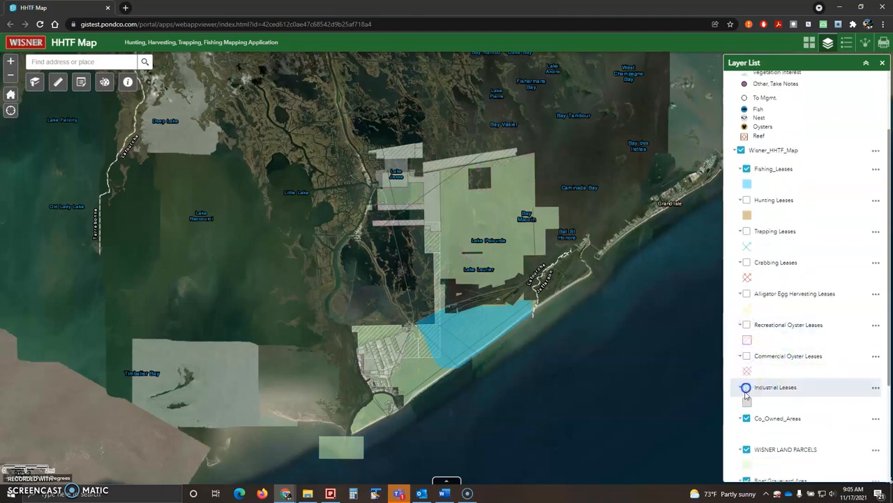
left_click(747, 418)
left_click(747, 450)
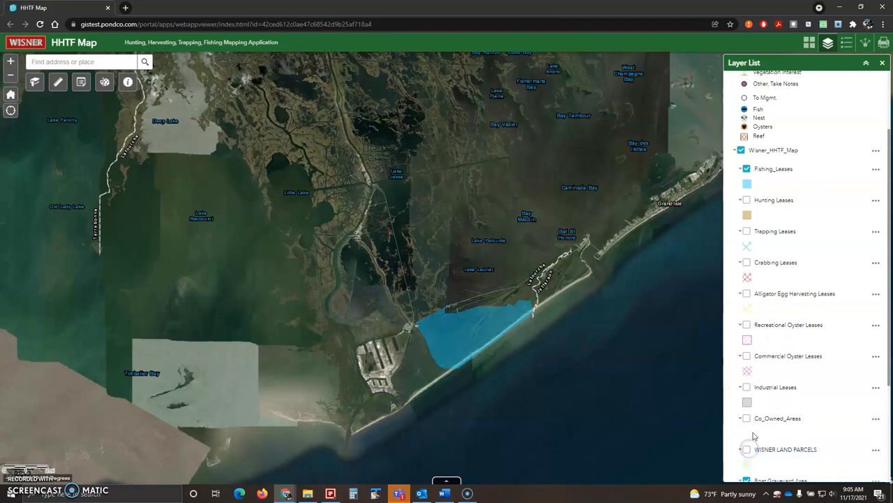
Zoom in on the blue fishing lease and turn Hunting Leases back on
double_click(498, 332)
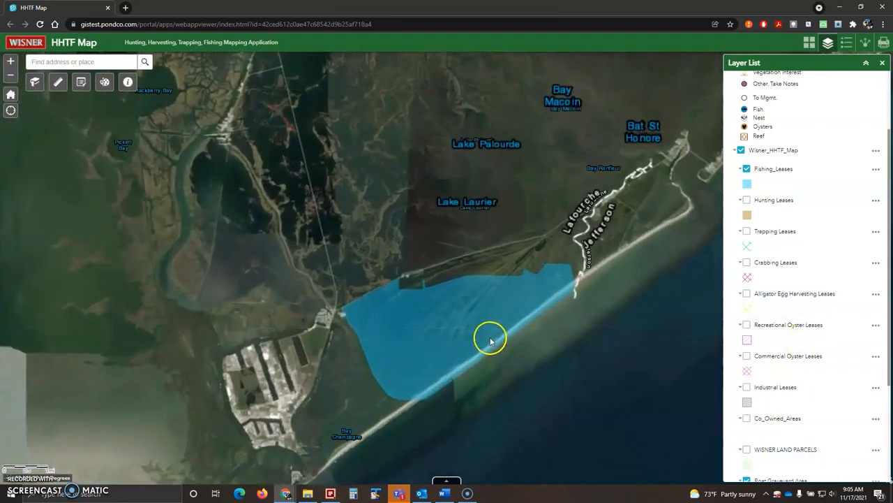
double_click(463, 335)
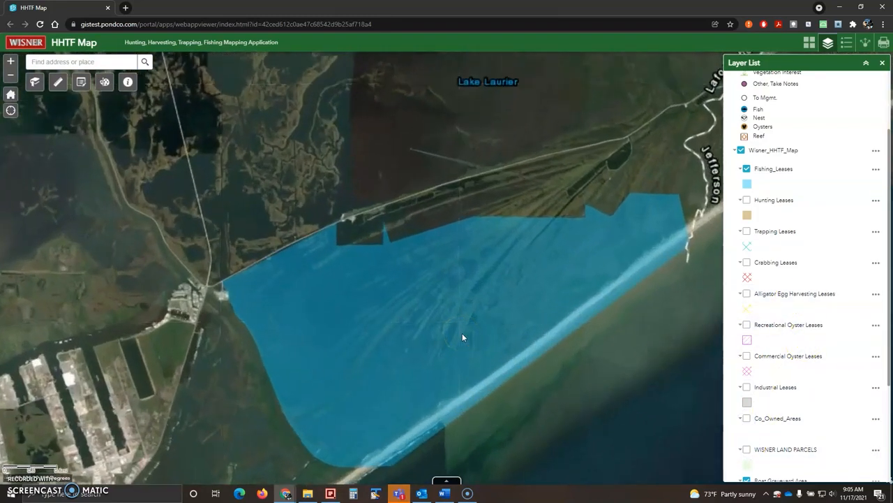
scroll(462, 333, "down", 2)
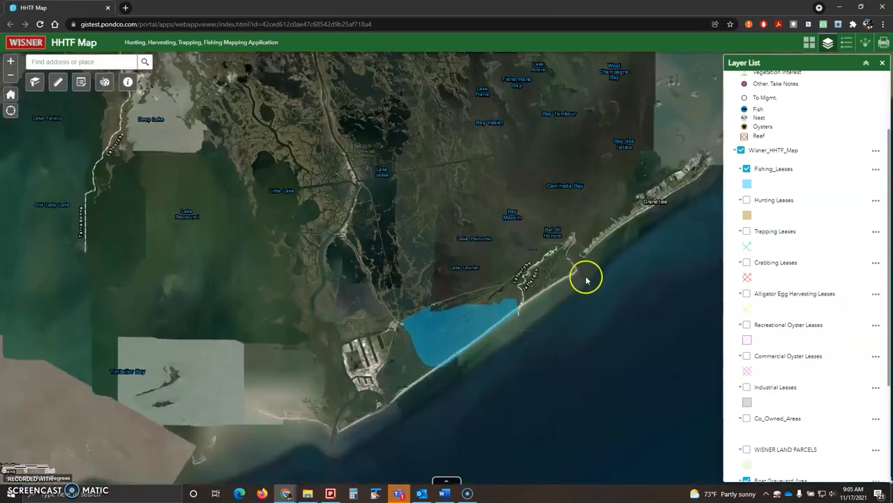
scroll(758, 154, "up", 1)
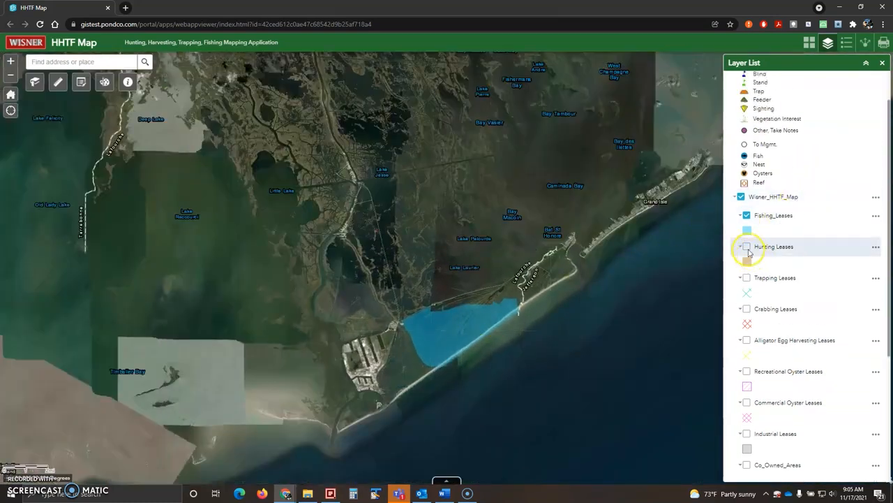
left_click(746, 277)
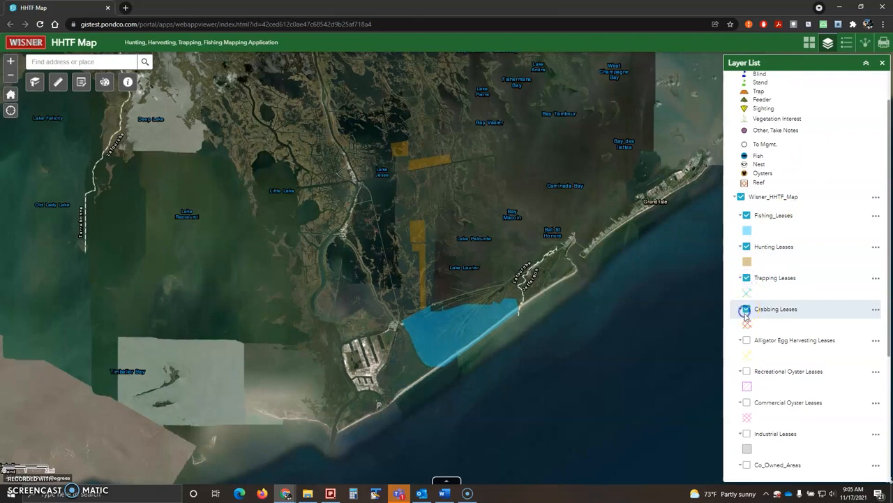
Turn the Alligator Egg, Recreational Oyster and Co_Owned_Areas layers back on
left_click(746, 340)
left_click(746, 370)
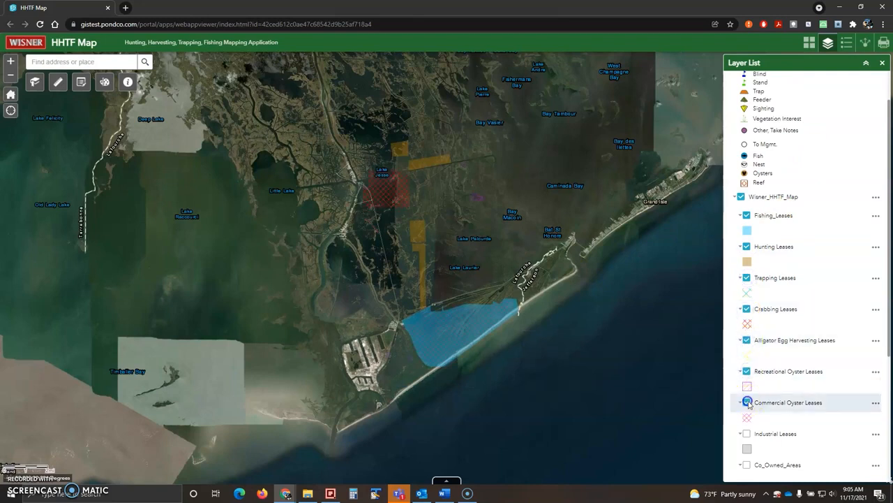
scroll(788, 391, "down", 2)
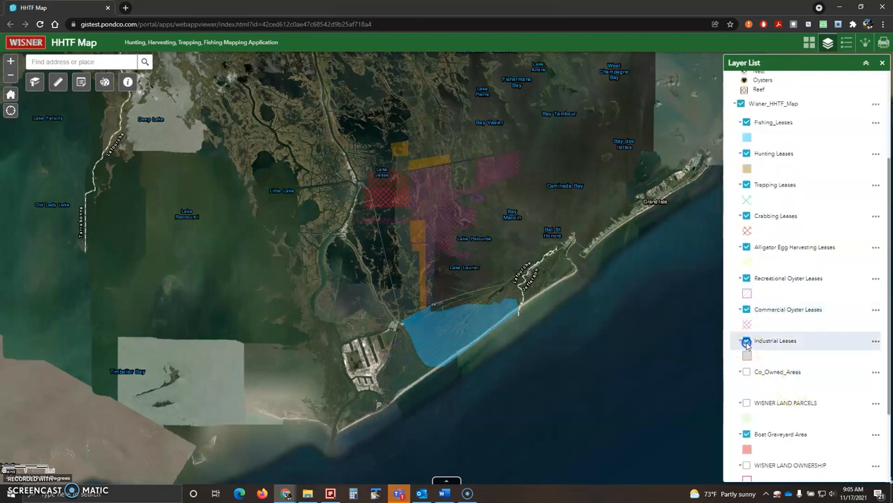
left_click(748, 402)
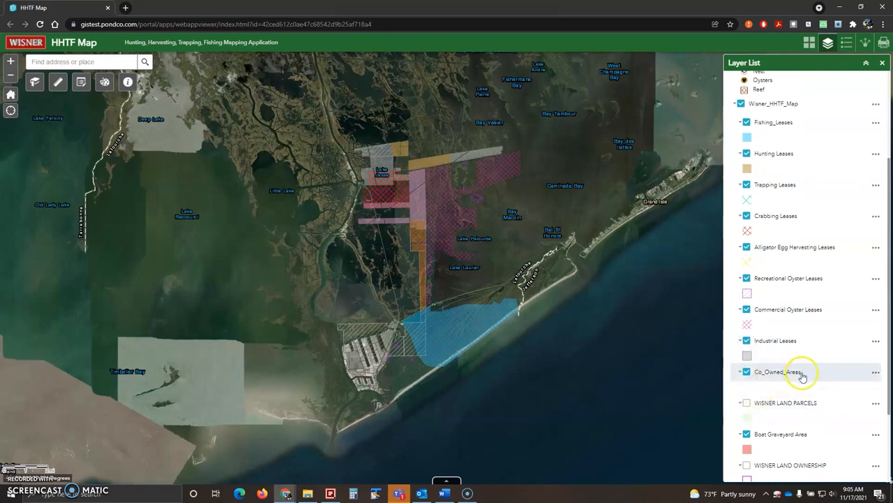
Scroll the layer list back to the top and show the map legend
scroll(817, 369, "down", 1)
scroll(818, 371, "up", 2)
scroll(818, 371, "down", 3)
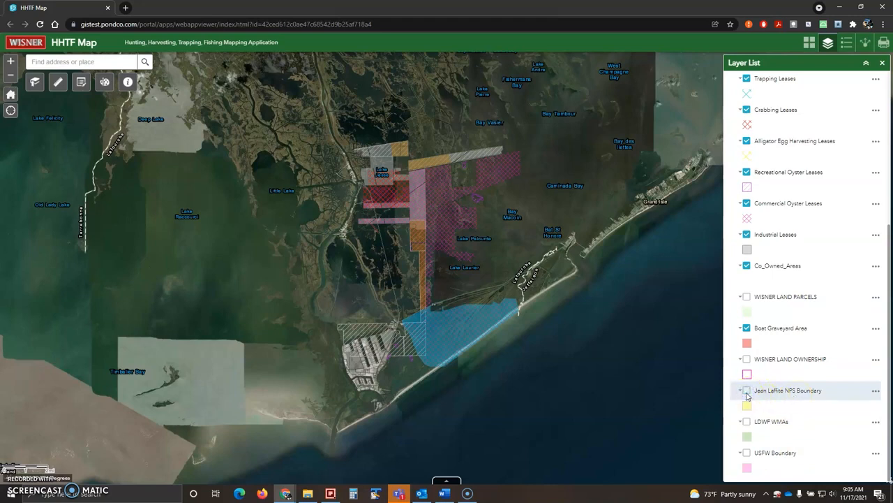
scroll(747, 384, "up", 5)
left_click(846, 46)
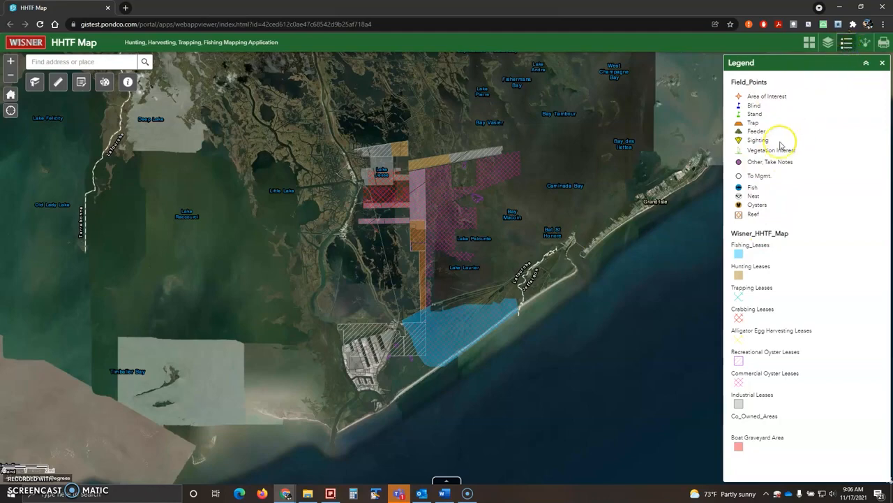
Zoom to Lake Palourde, pan north to the canal leases, and show the Share panel
scroll(487, 242, "down", 1)
scroll(481, 245, "up", 3)
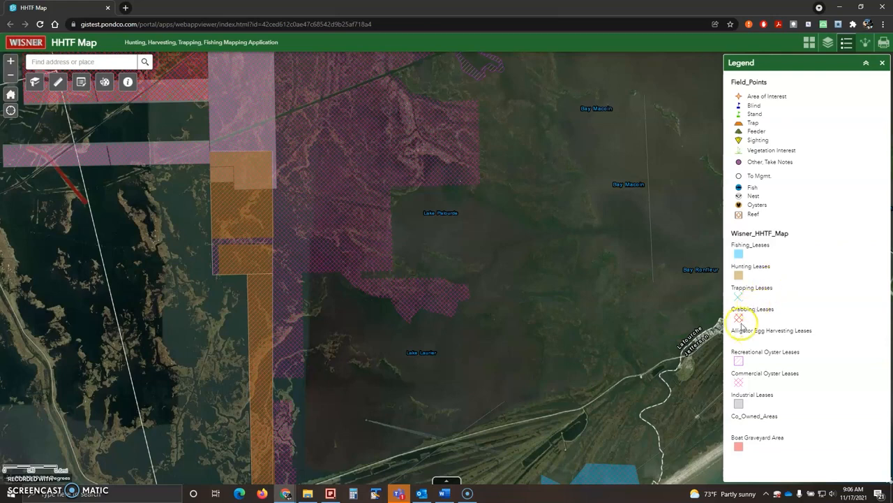
left_click_drag(439, 244, 558, 325)
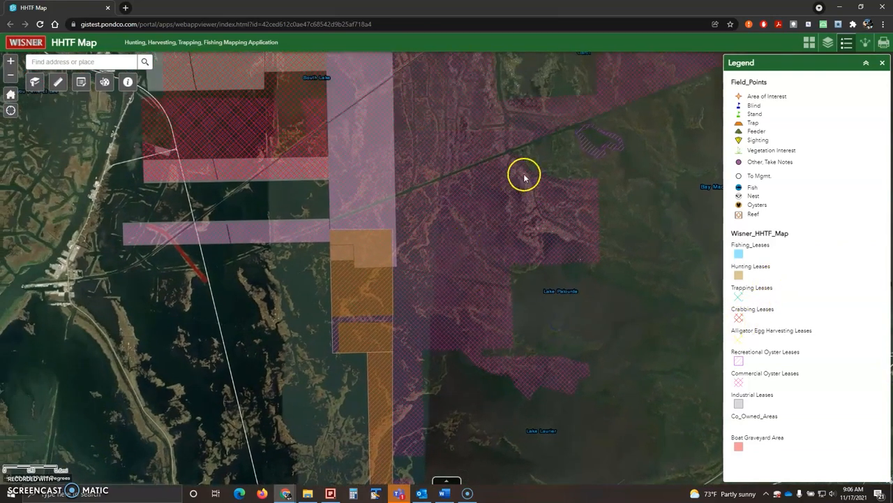
left_click_drag(523, 175, 498, 280)
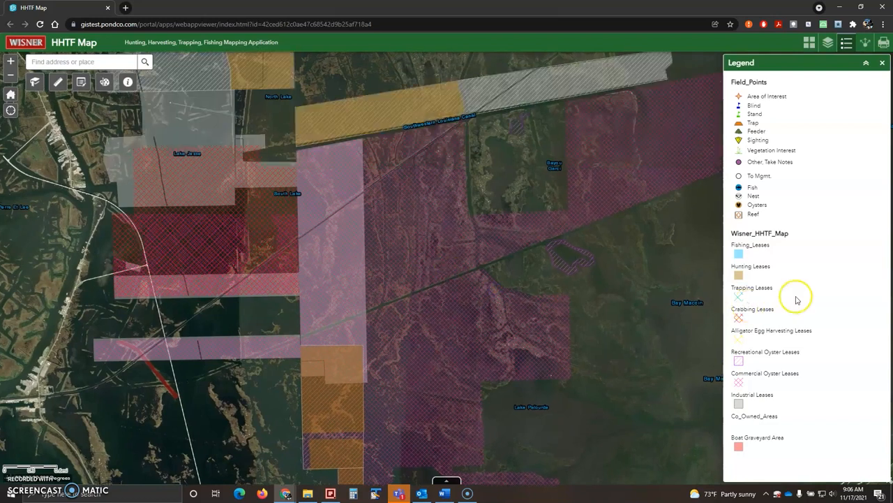
left_click(865, 43)
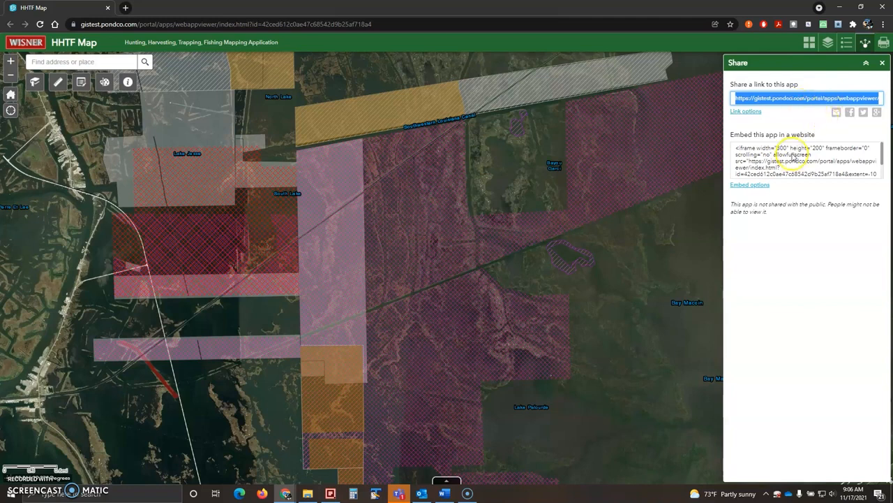
Show the Print panel, set to the MAP_ONLY layout in JPG format
left_click(883, 43)
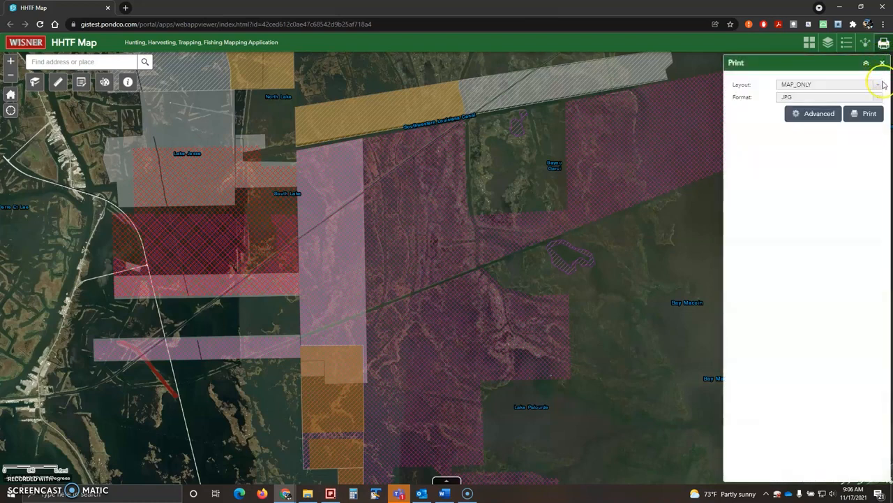
Keep MAP_ONLY as the print layout and JPG as the output format
left_click(878, 85)
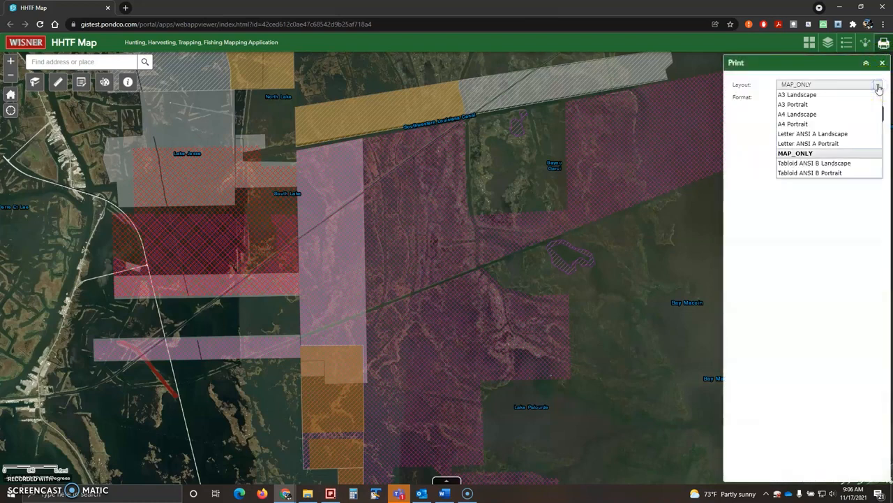
left_click(878, 86)
left_click(878, 98)
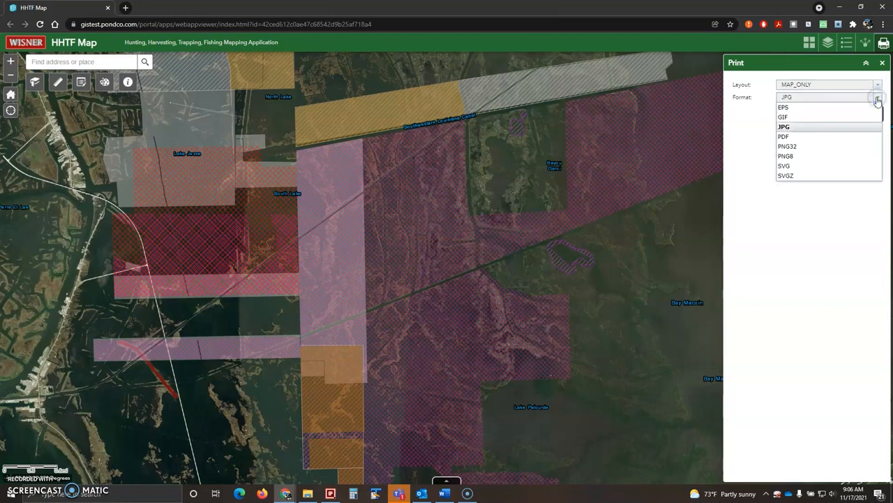
left_click(864, 127)
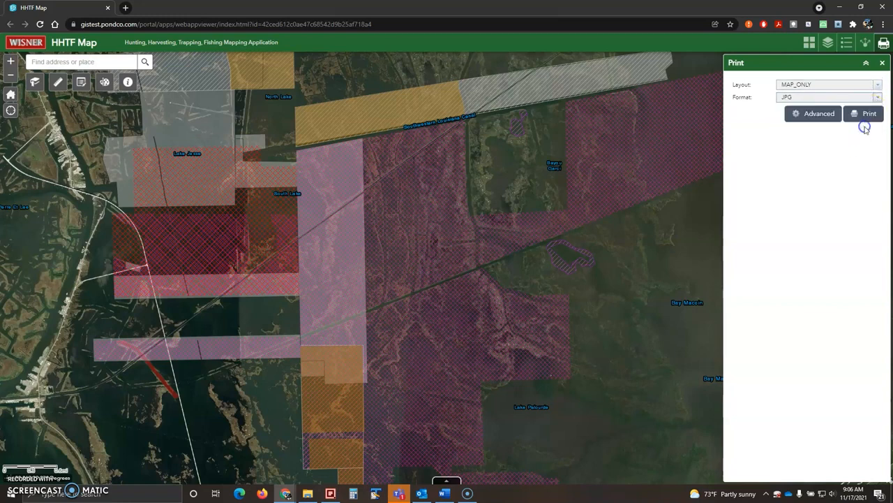
Review the advanced print options, including print height, then close the Print panel
left_click(809, 119)
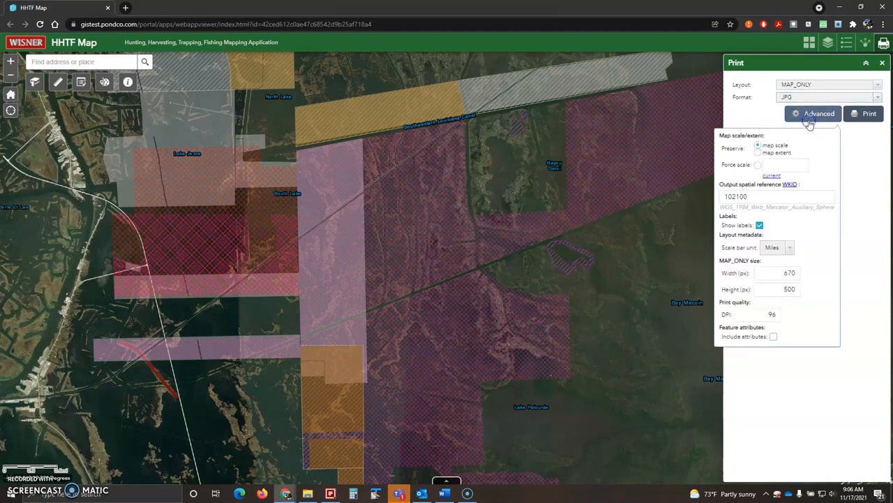
left_click(793, 290)
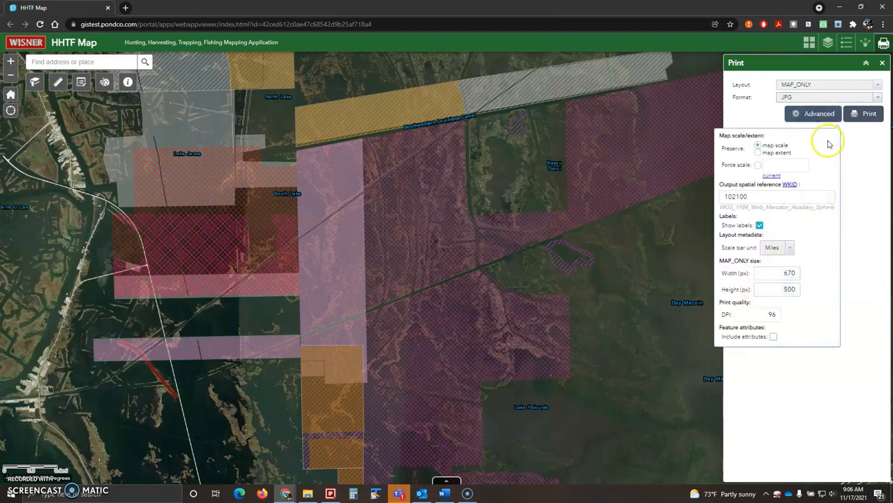
left_click(818, 118)
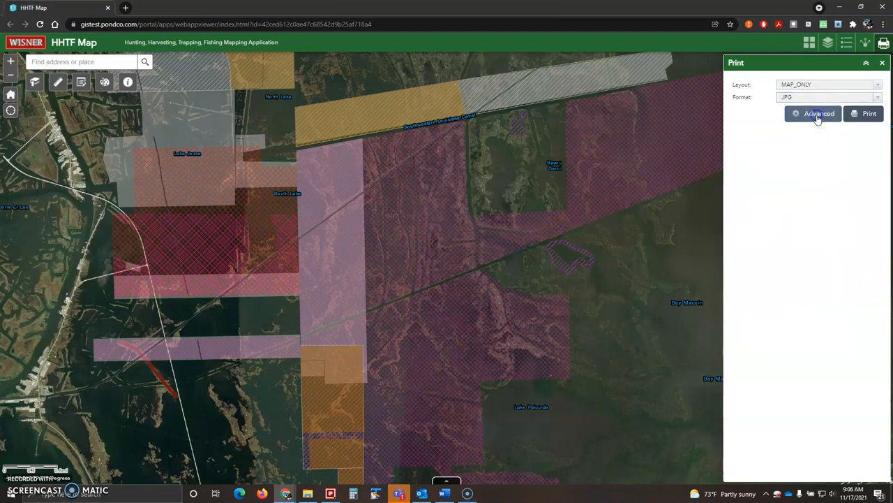
left_click(866, 64)
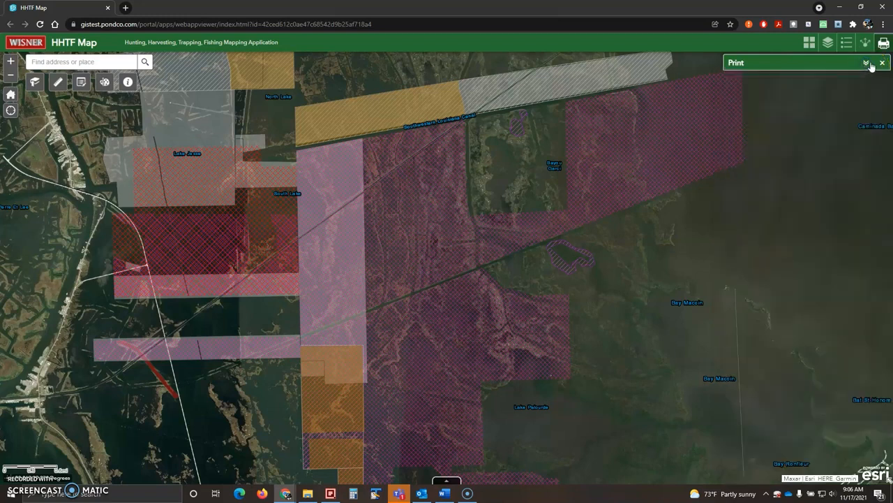
left_click(883, 64)
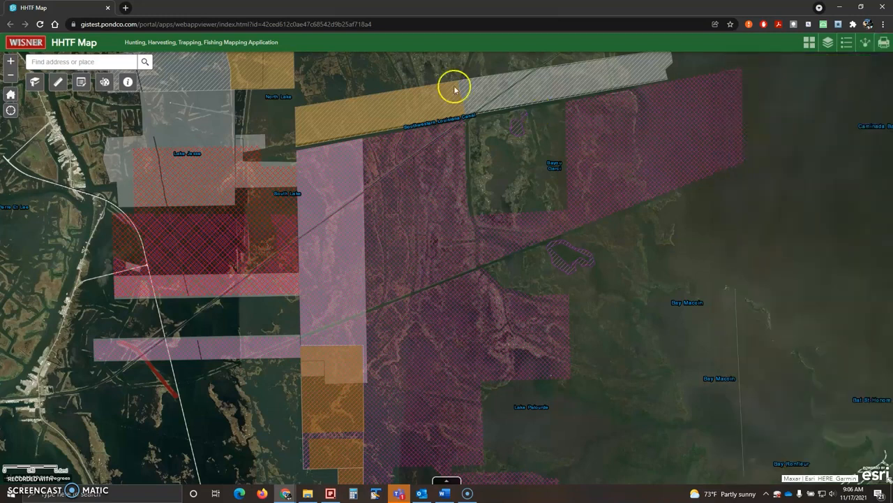
Bring up the Edit and Layer List widgets and pan the map toward the marsh island
left_click(83, 84)
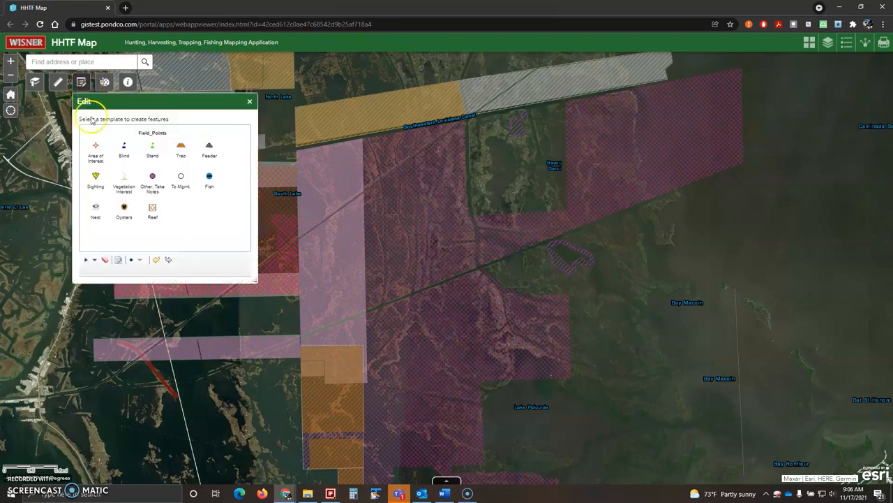
left_click(826, 46)
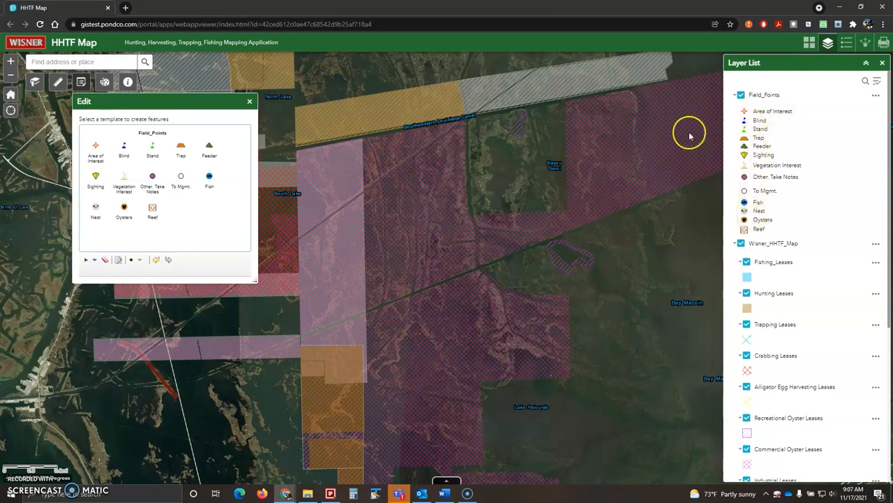
left_click_drag(515, 168, 549, 163)
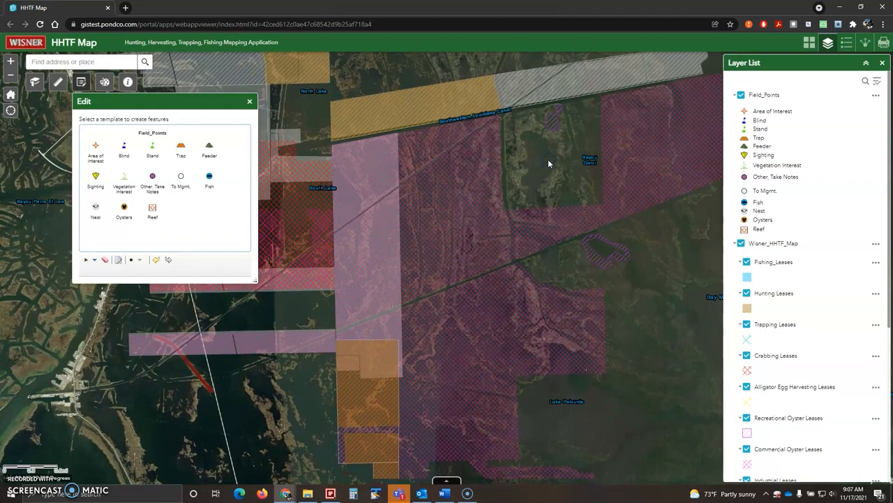
scroll(548, 160, "down", 2)
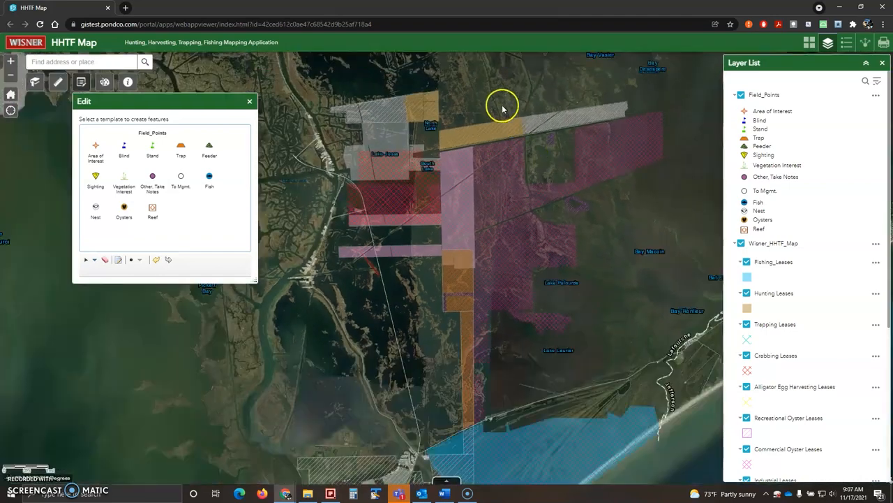
left_click_drag(491, 91, 526, 172)
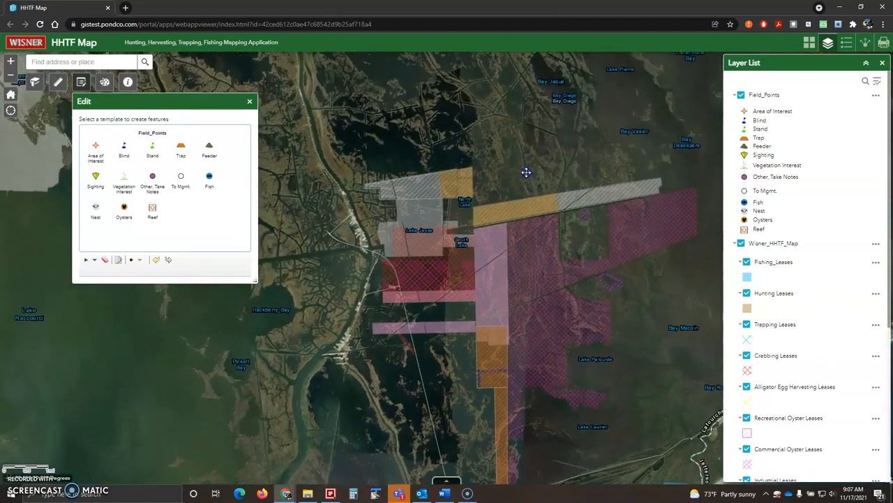
left_click_drag(490, 132, 449, 53)
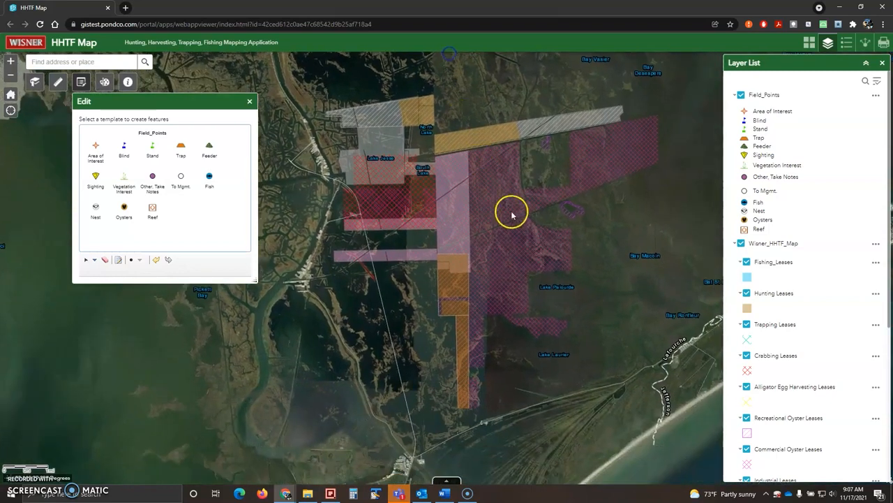
left_click_drag(568, 272, 557, 224)
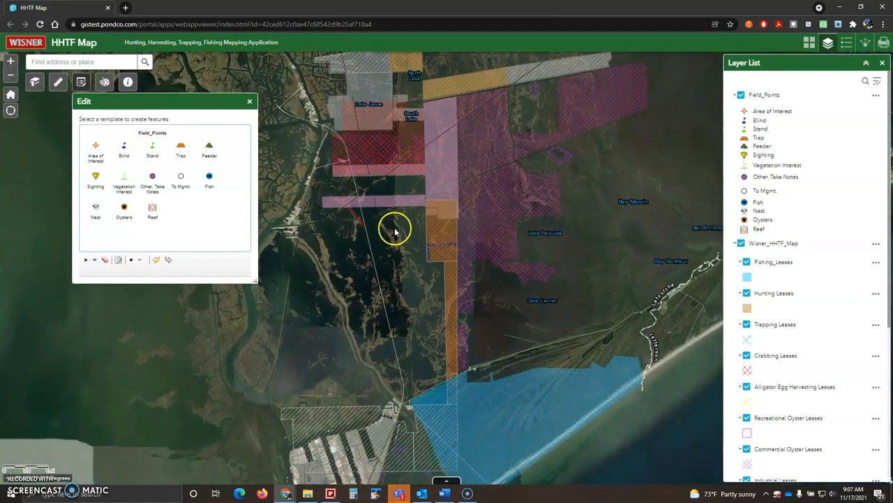
left_click_drag(395, 230, 411, 249)
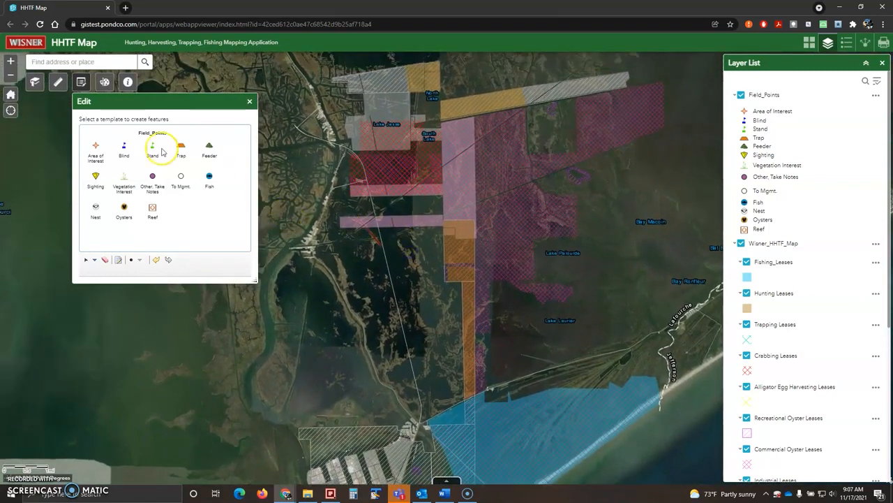
Zoom in on the marsh island and choose the Area of Interest point template
scroll(389, 270, "up", 1)
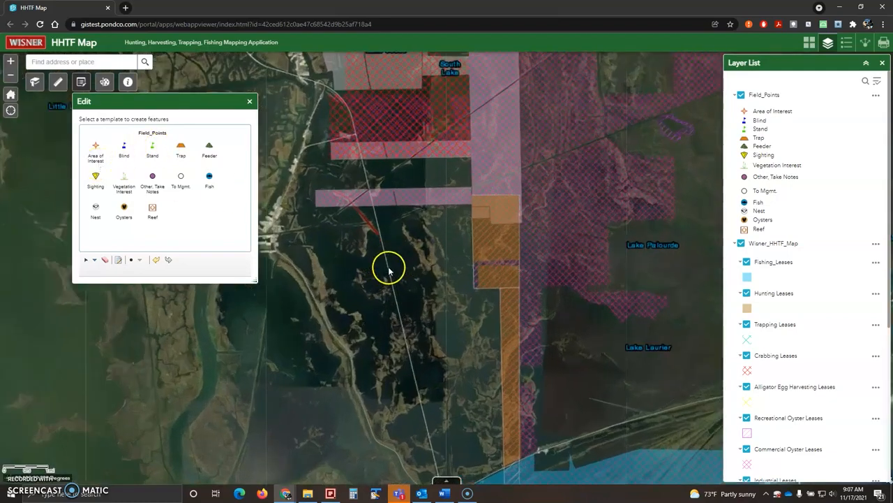
scroll(389, 270, "up", 1)
scroll(513, 223, "up", 1)
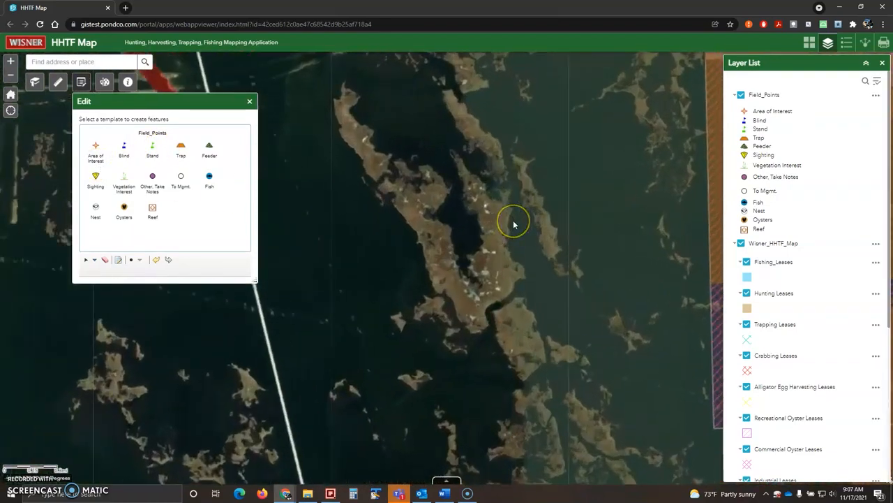
scroll(513, 223, "up", 1)
scroll(513, 224, "up", 1)
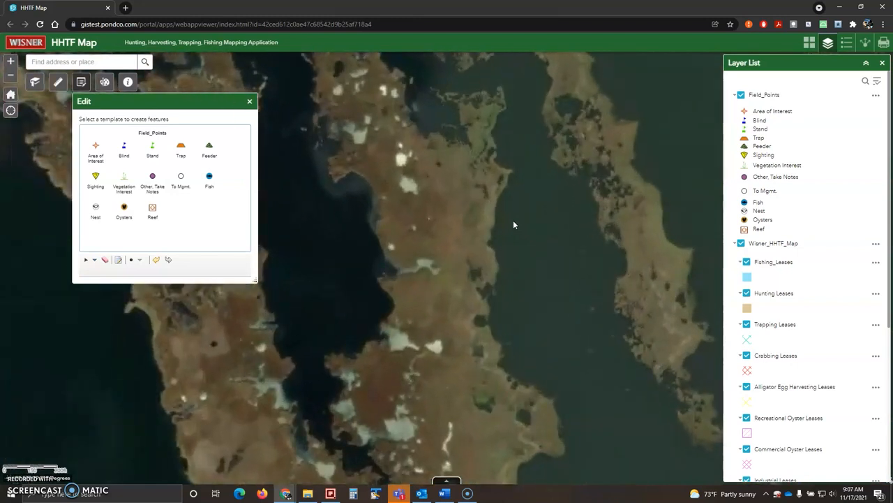
left_click(95, 149)
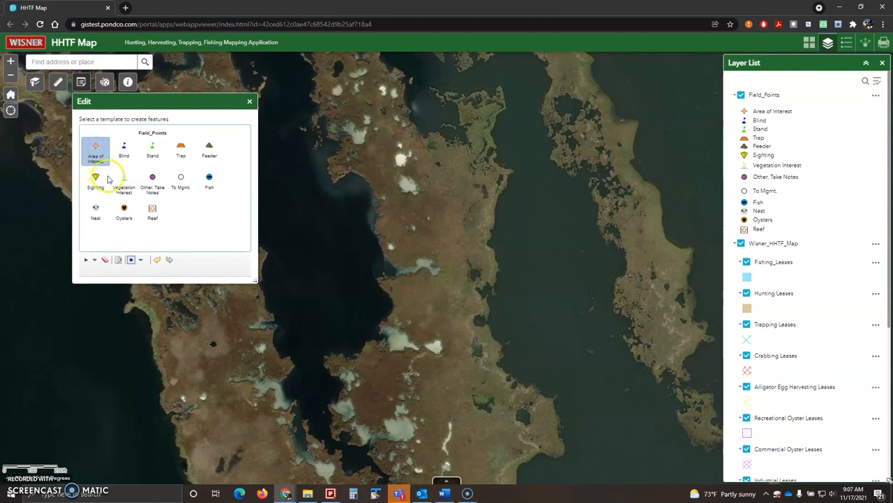
Place an Area of Interest point on the island's eastern shore, dated 11/17/2021
left_click(513, 184)
left_click(618, 140)
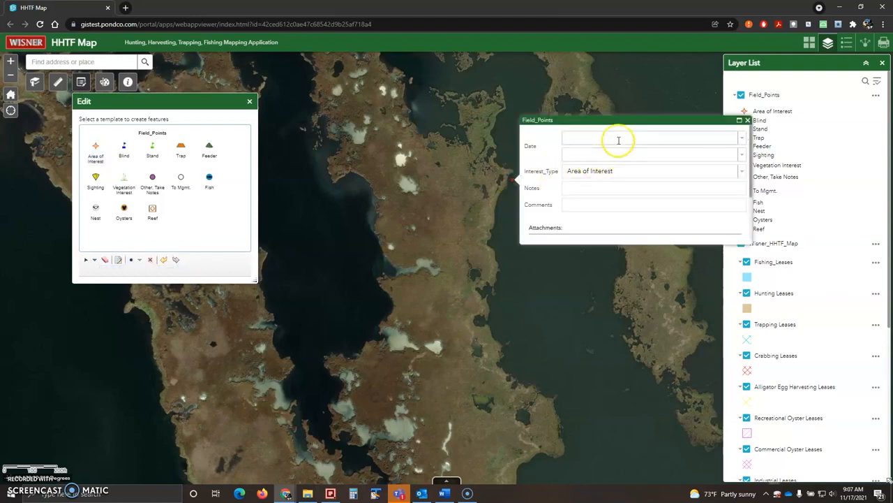
left_click(742, 139)
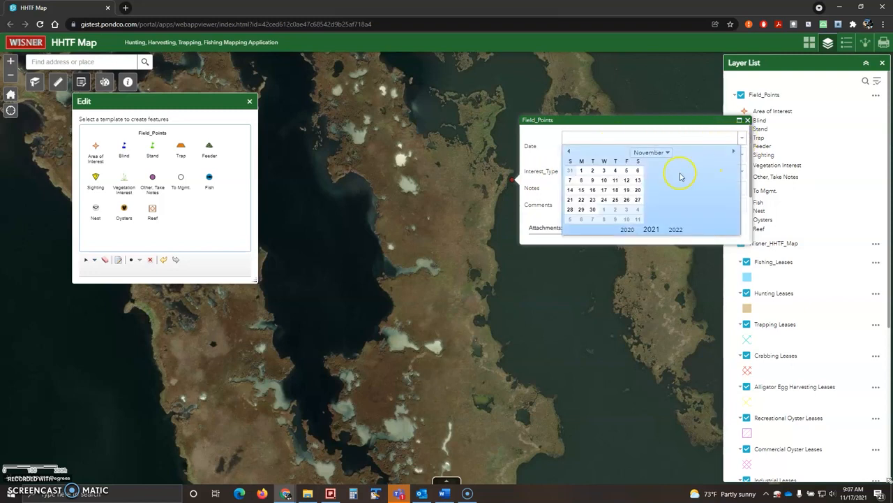
left_click(627, 200)
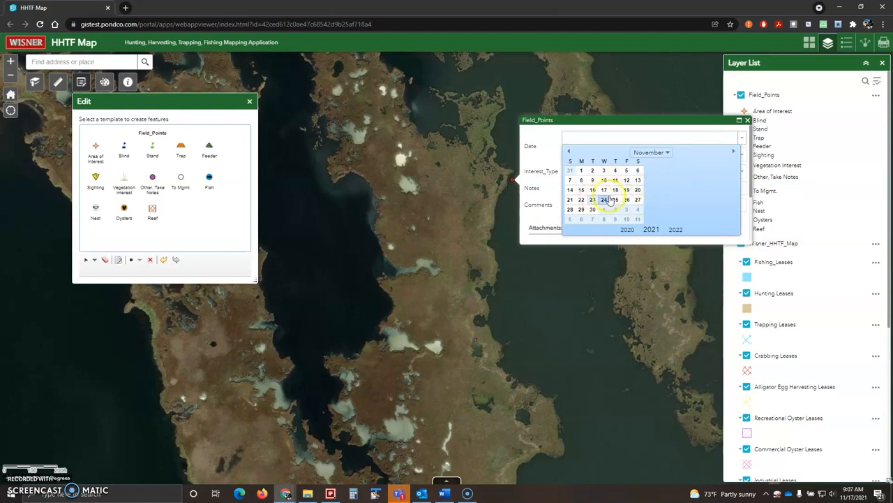
left_click(605, 191)
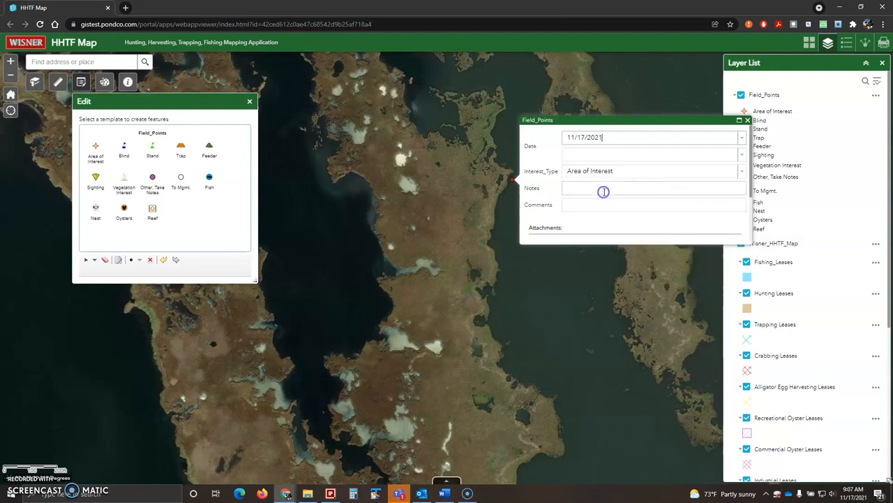
Leave the time empty, add the note 'Oyster Lease maybe', and leave Comments blank
left_click(622, 154)
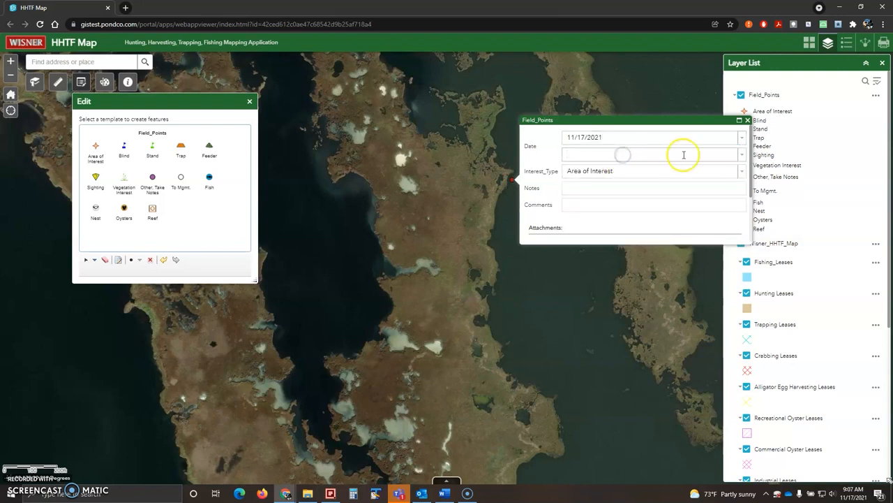
left_click(741, 155)
left_click(741, 155)
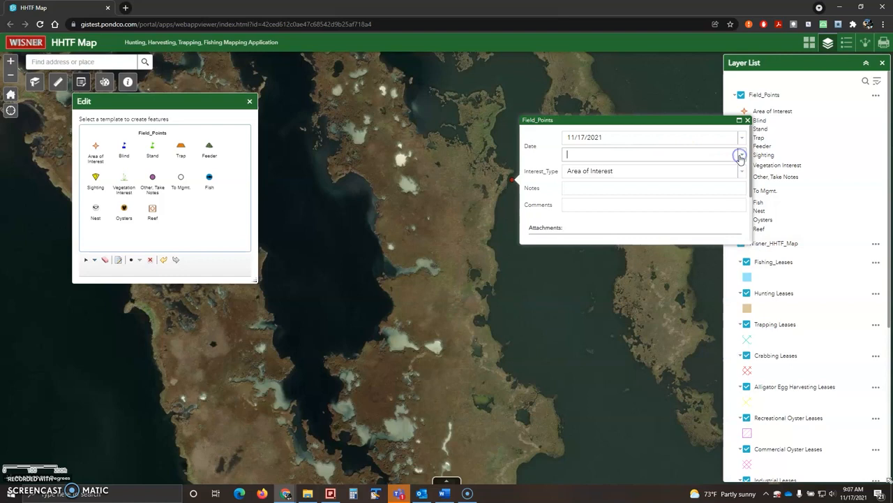
left_click(608, 188)
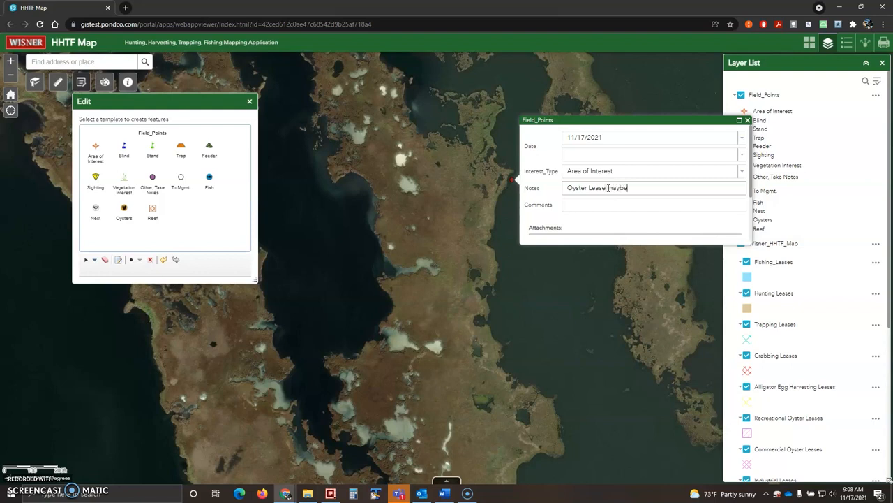
left_click(608, 202)
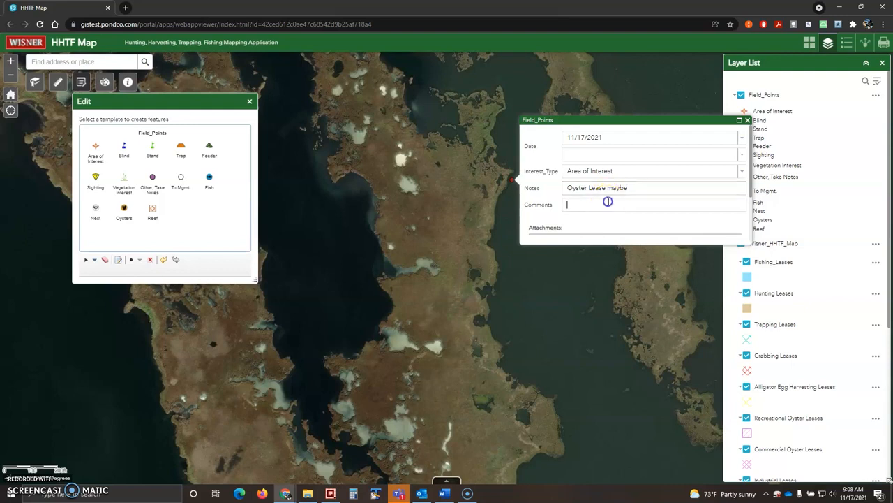
scroll(610, 202, "down", 1)
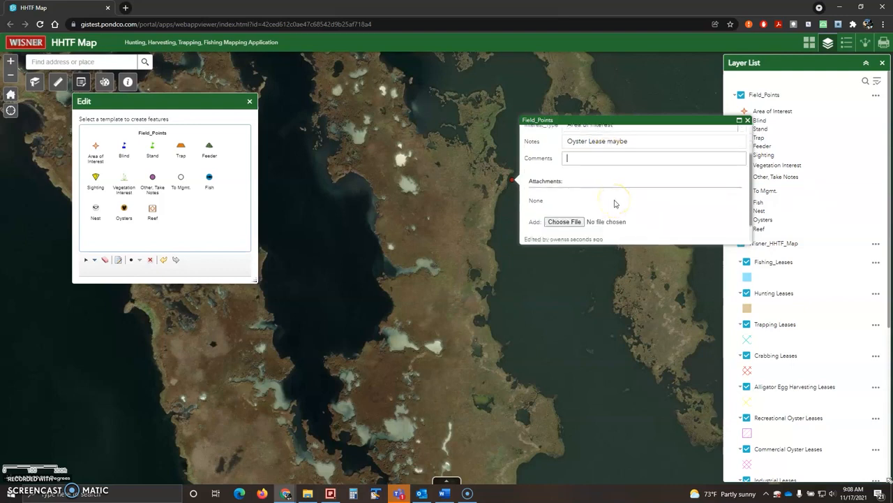
Cancel the file attachment and delete the new Field_Points point
scroll(593, 211, "down", 1)
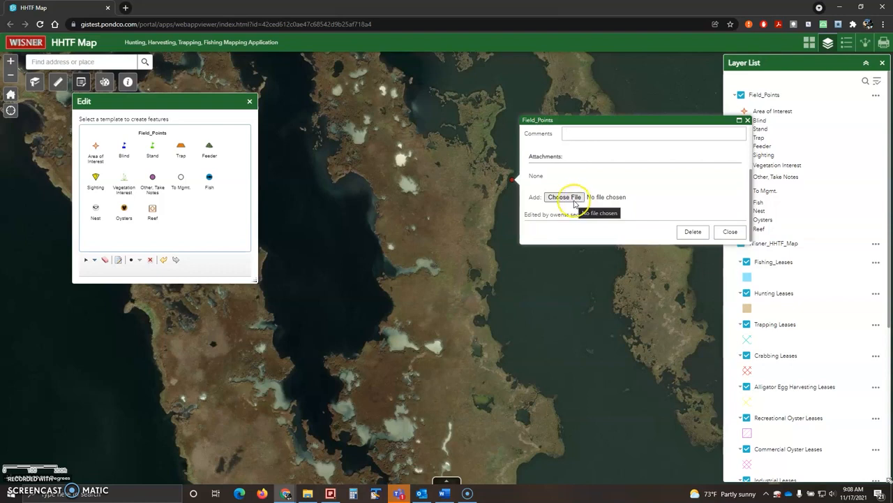
left_click(576, 200)
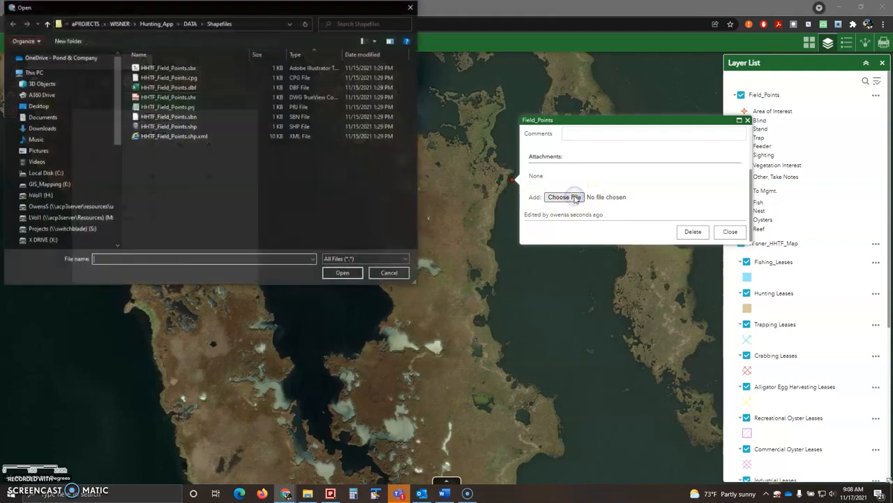
left_click(388, 273)
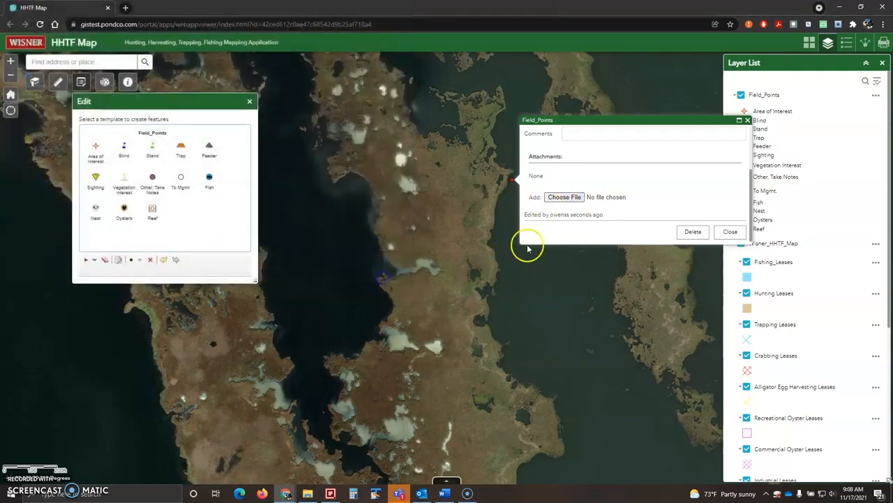
left_click(694, 232)
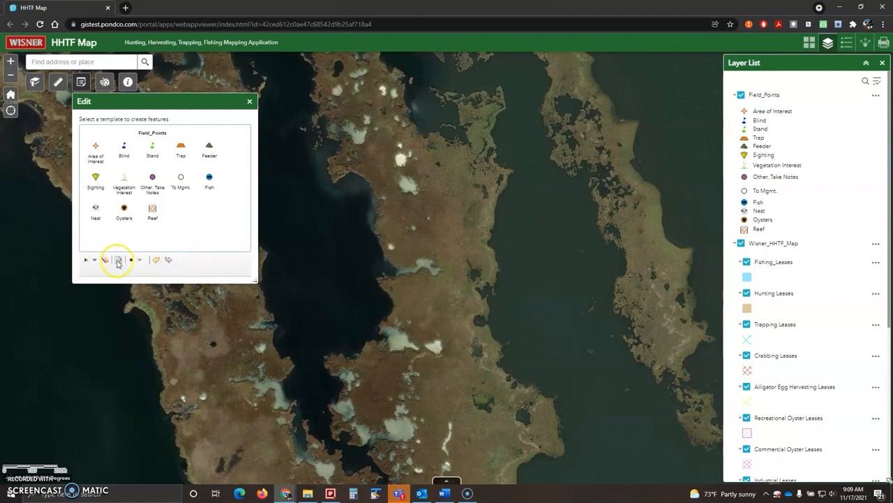
left_click(95, 259)
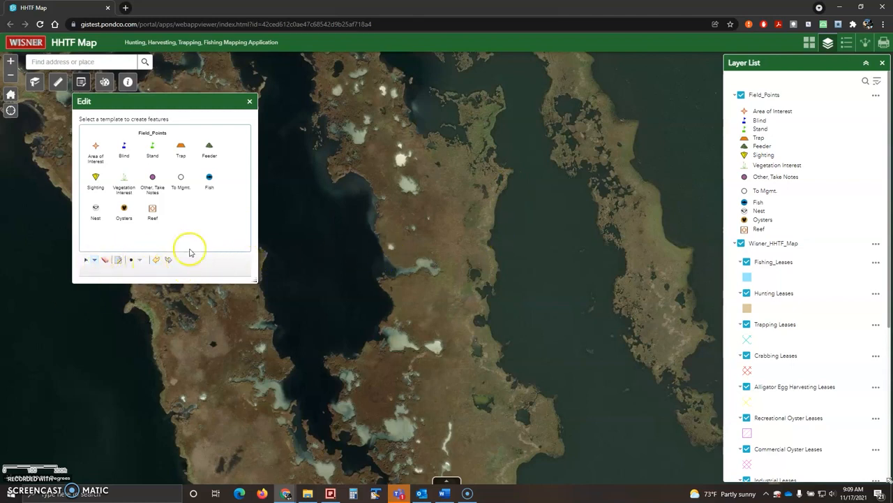
Close the Edit and Layer List panels, show the overview map, and shift the view north-west
left_click(250, 103)
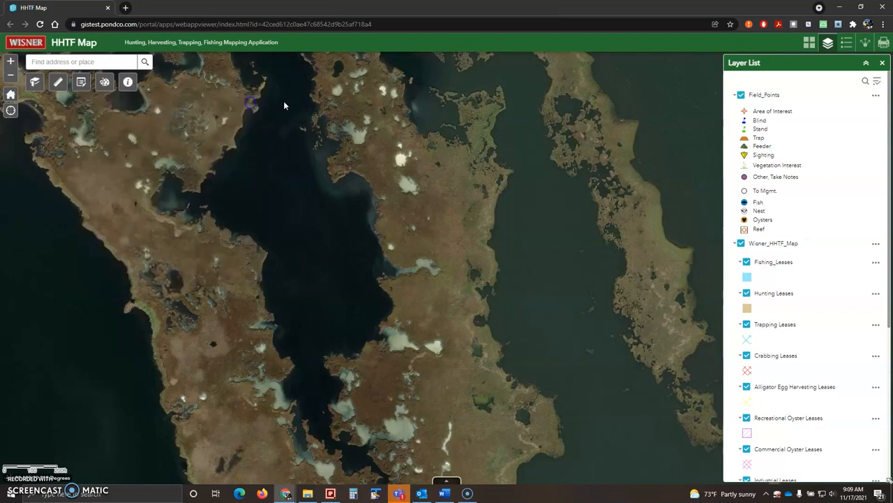
left_click(883, 63)
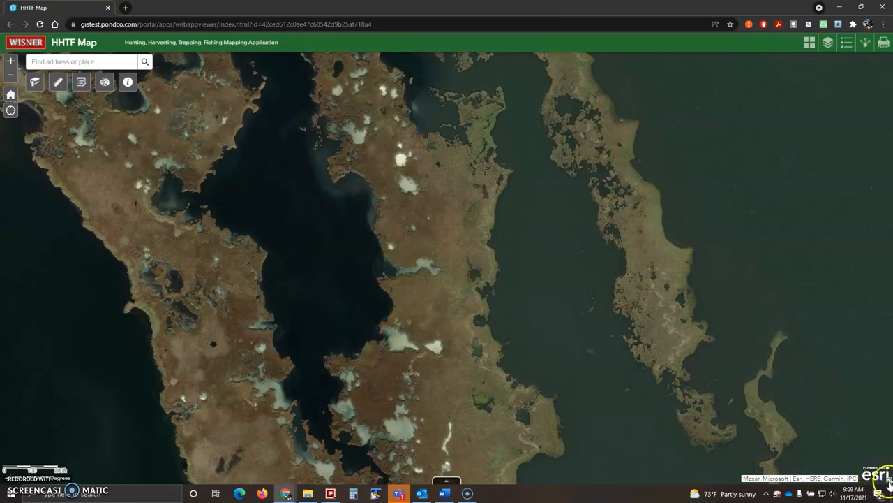
left_click(889, 481)
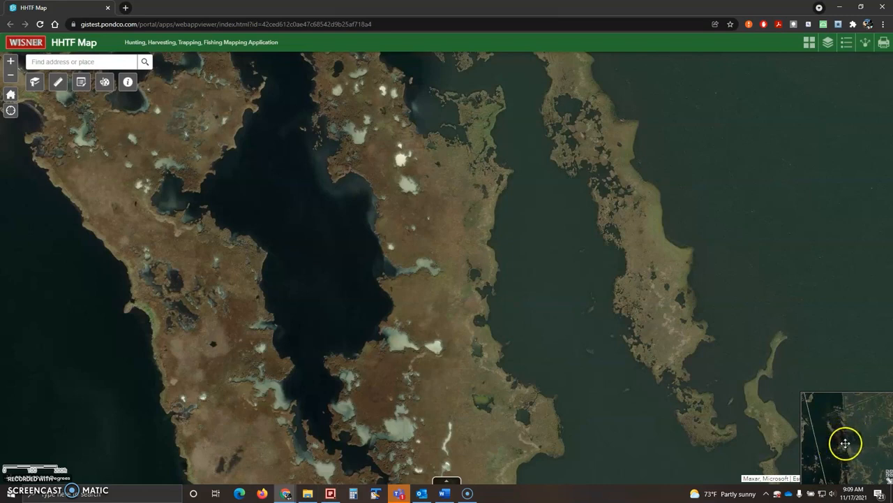
mouse_move(844, 442)
left_mouse_down()
mouse_move(837, 421)
mouse_move(852, 432)
mouse_move(846, 442)
left_mouse_up()
Zoom out, close the overview map, then zoom in on the waterfront docks beside the highway
scroll(613, 385, "down", 2)
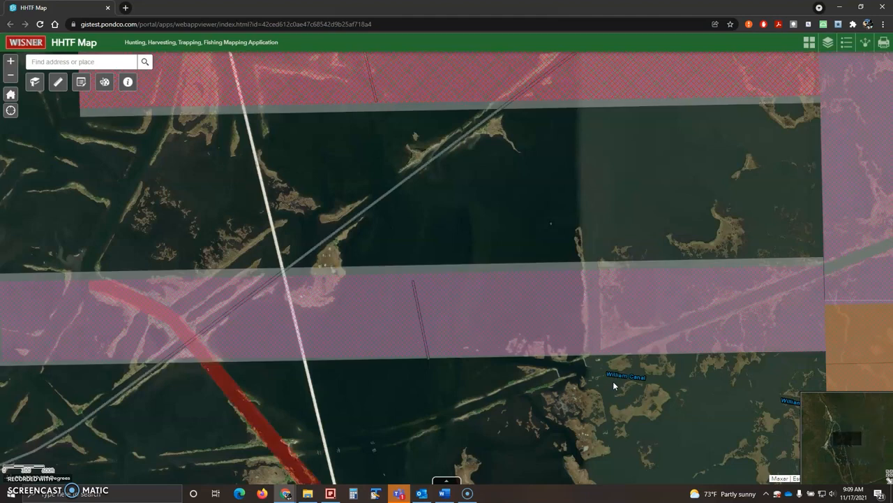
scroll(613, 383, "down", 1)
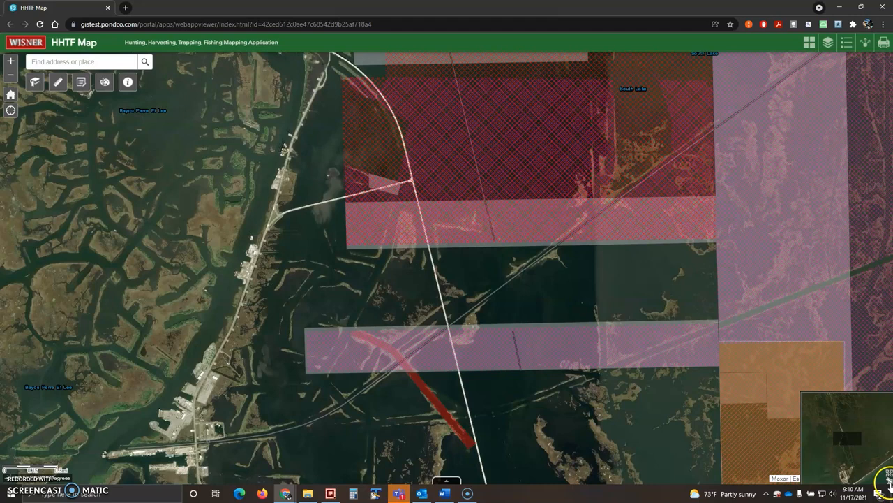
left_click(888, 477)
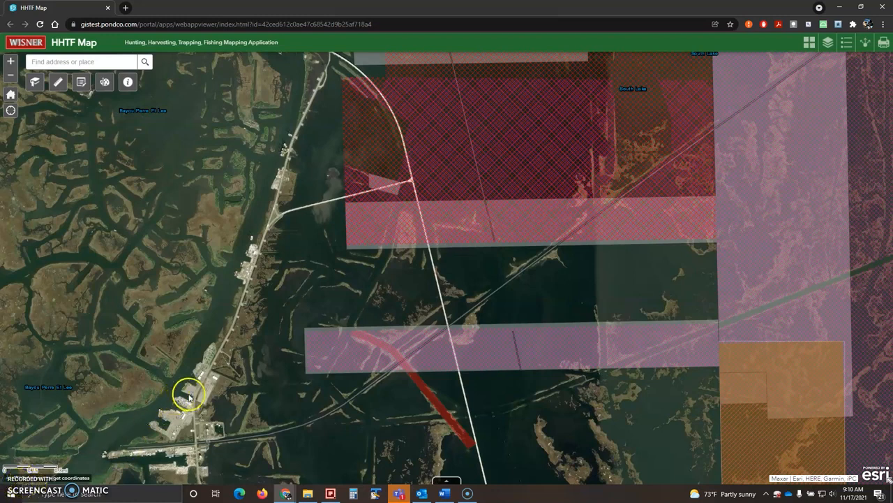
scroll(178, 412, "up", 2)
scroll(233, 342, "up", 3)
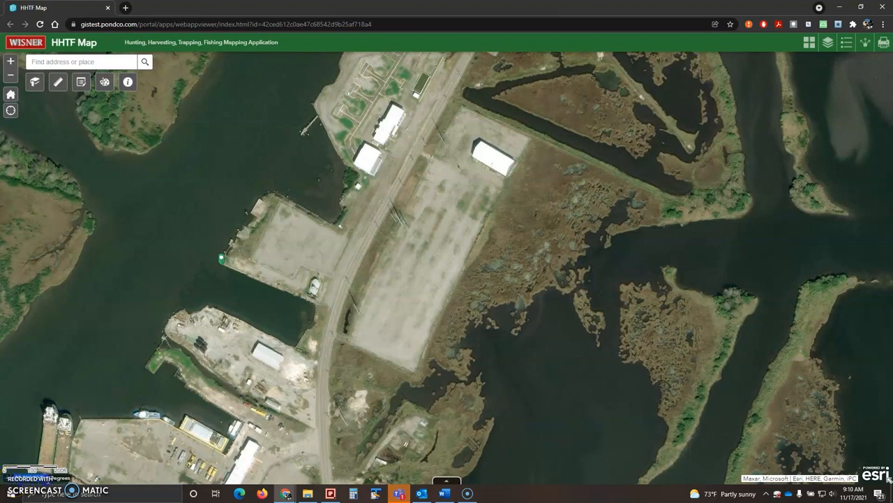
Dismiss the coordinate copy menu and place the green marker on the dock lot
right_click(48, 480)
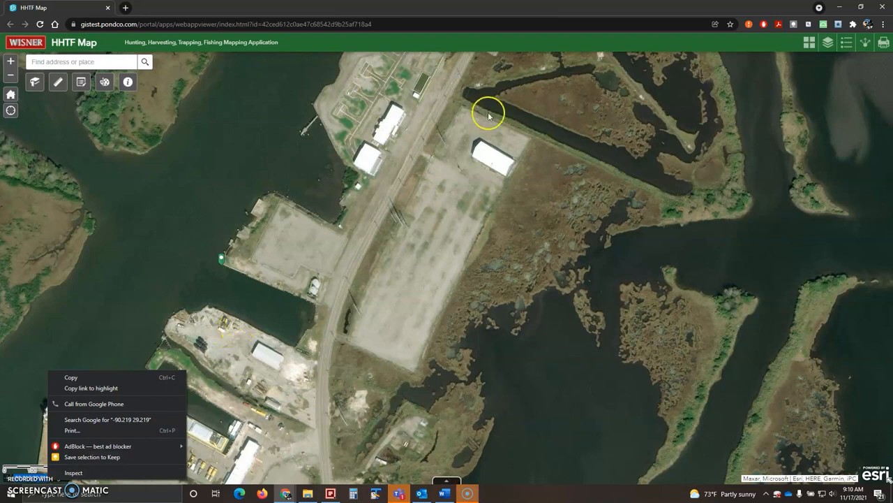
left_click(592, 17)
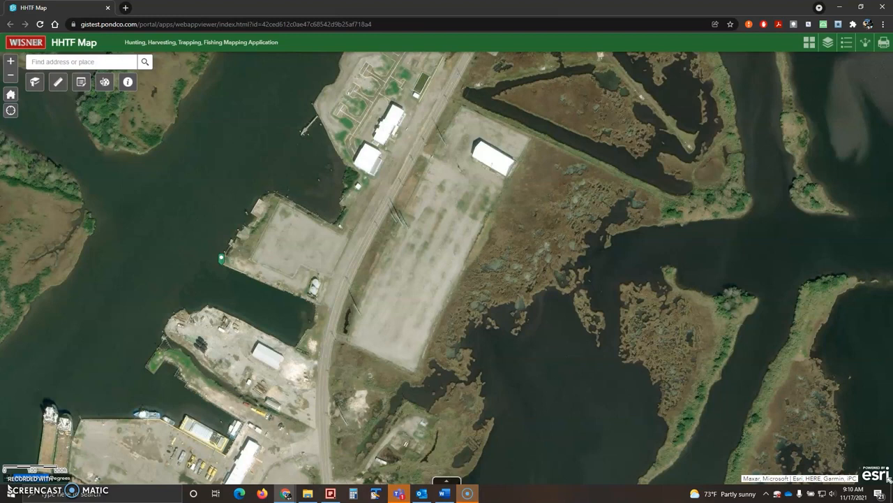
left_click(241, 309)
left_click(275, 247)
left_click(270, 174)
Move the green marker to the upper pier and lower dock, then return to full extent
left_click(207, 211)
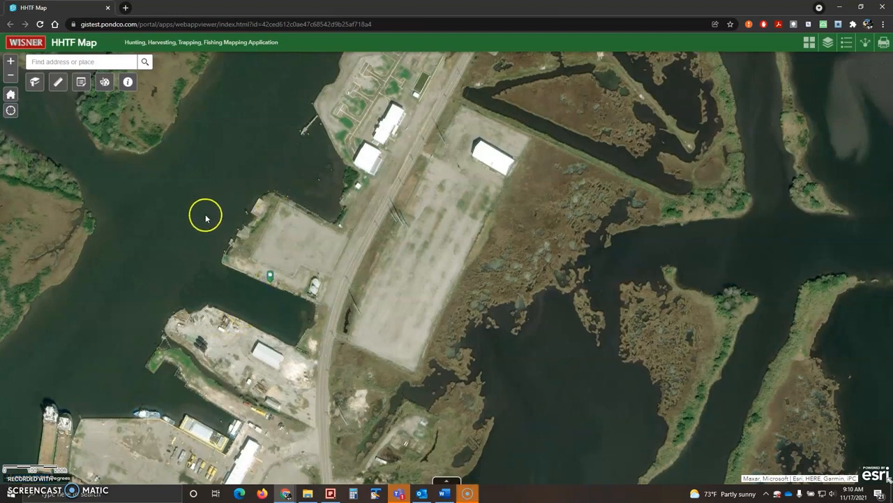
left_click(201, 276)
left_click(186, 312)
left_click(116, 399)
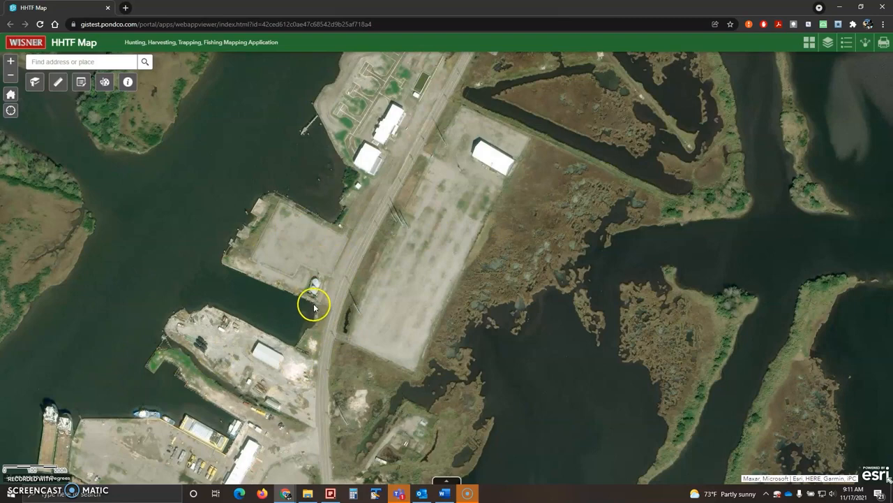
left_click(11, 94)
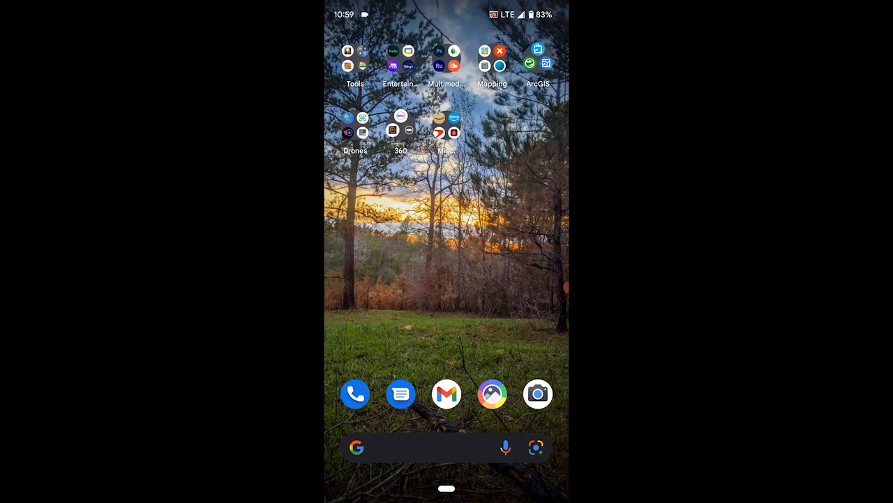
Launch Collector from the ArcGIS folder on the phone's home screen
left_click(538, 63)
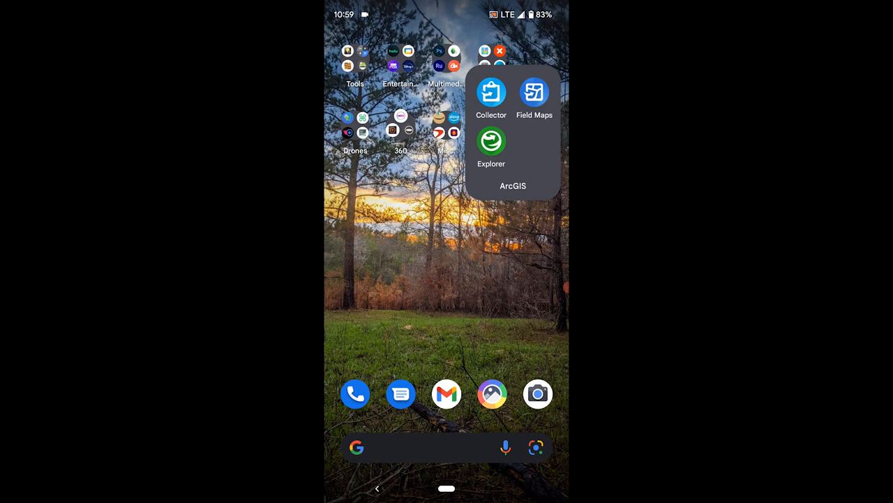
left_click(491, 91)
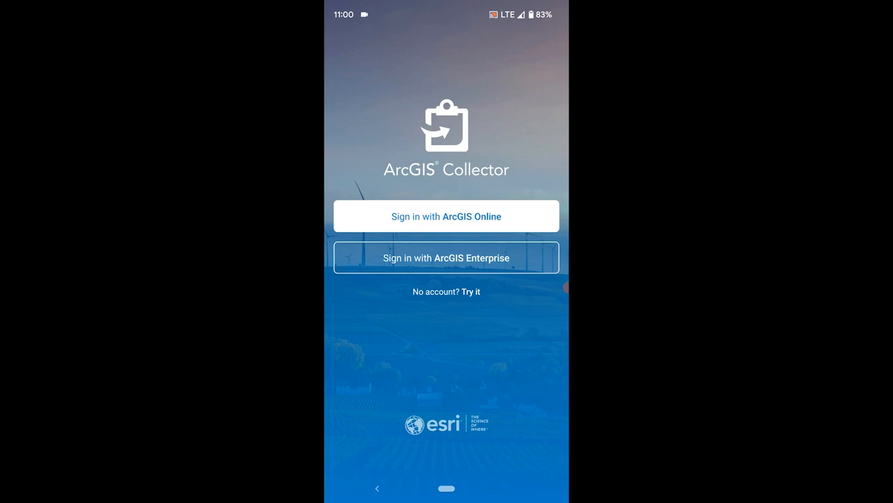
Sign in via ArcGIS Enterprise at gistest.pondco.com using the saved account
left_click(447, 257)
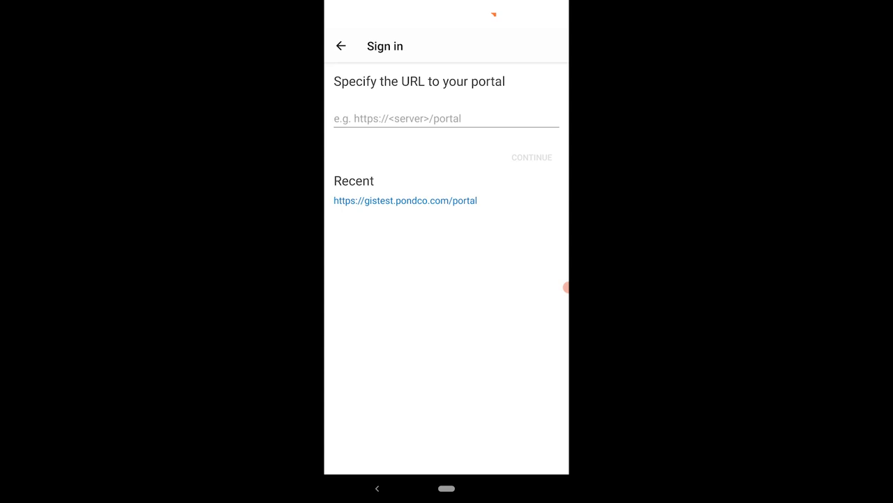
left_click(404, 200)
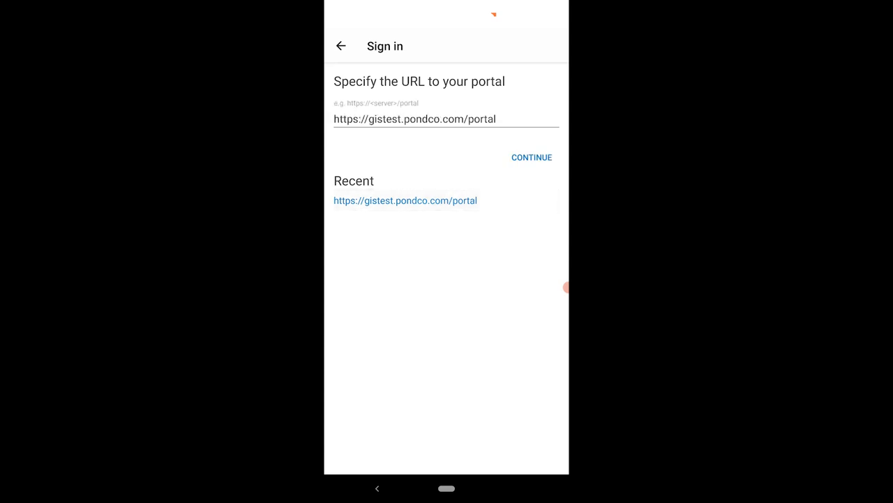
left_click(532, 158)
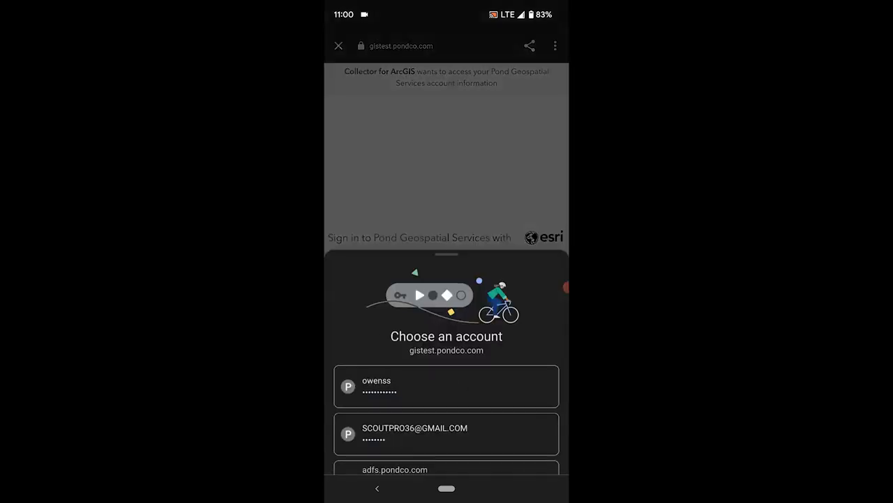
key("Escape")
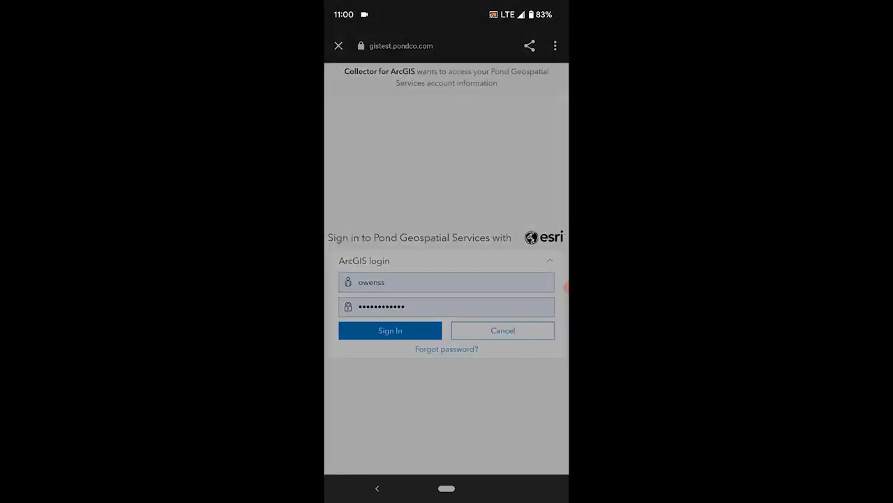
key("Return")
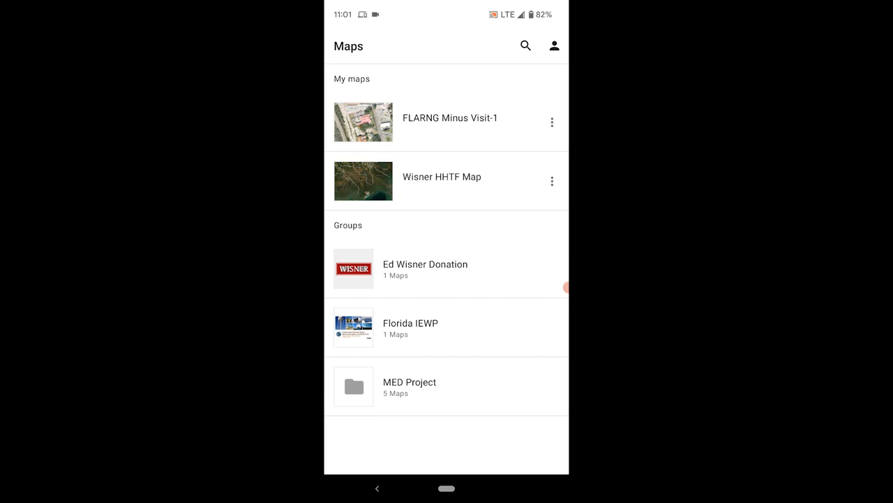
Dismiss the notification shade and open Wisner HHTF Map from My maps
left_click_drag(447, 7, 447, 314)
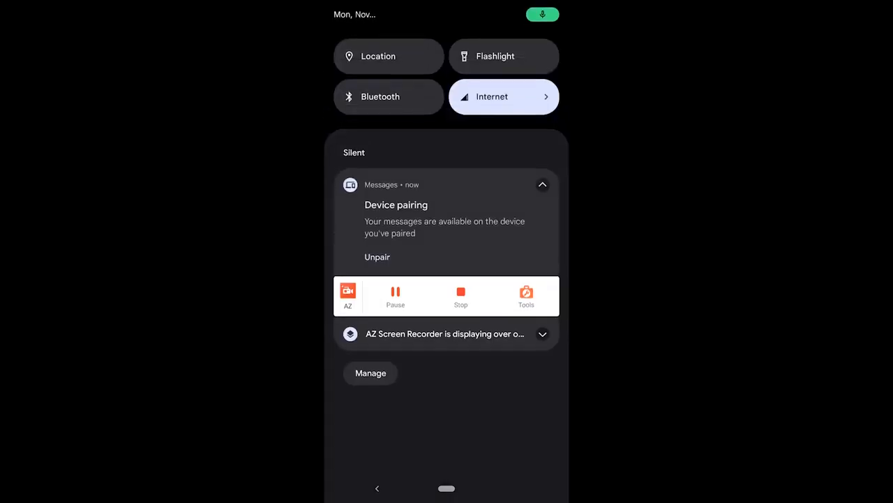
left_click_drag(447, 140, 447, 314)
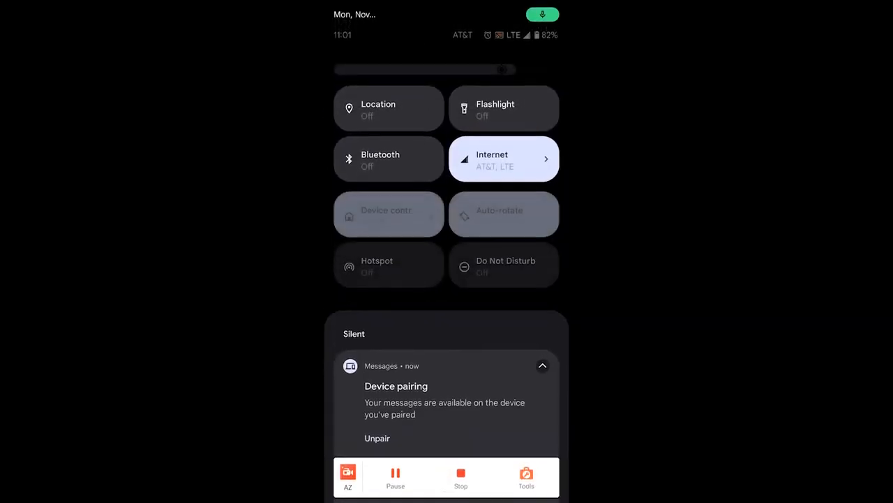
left_click_drag(447, 419, 446, 105)
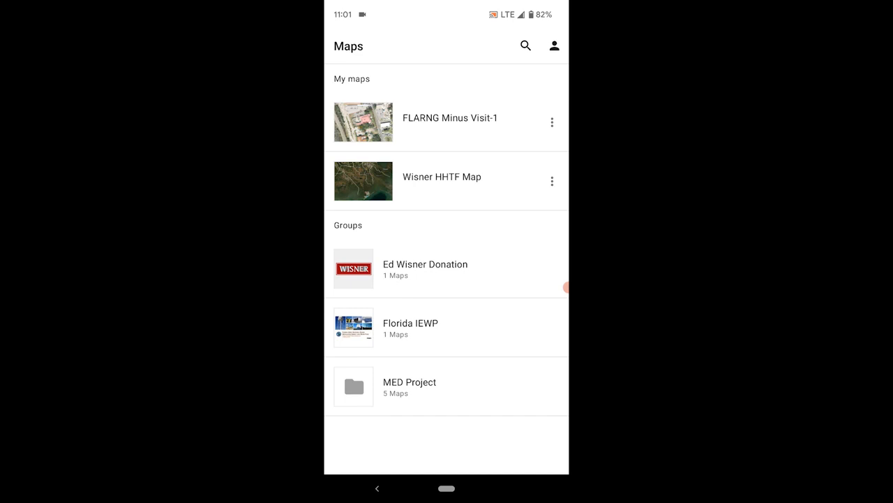
left_click(457, 181)
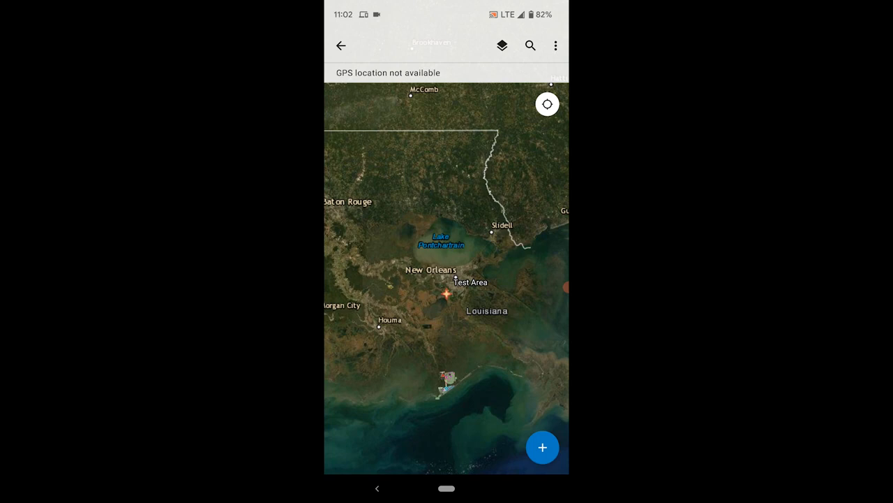
left_click(502, 45)
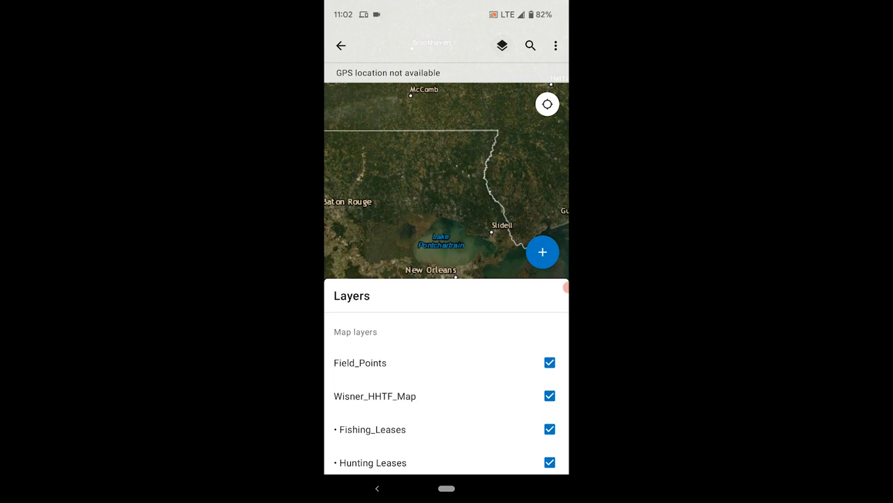
scroll(447, 377, "down", 3)
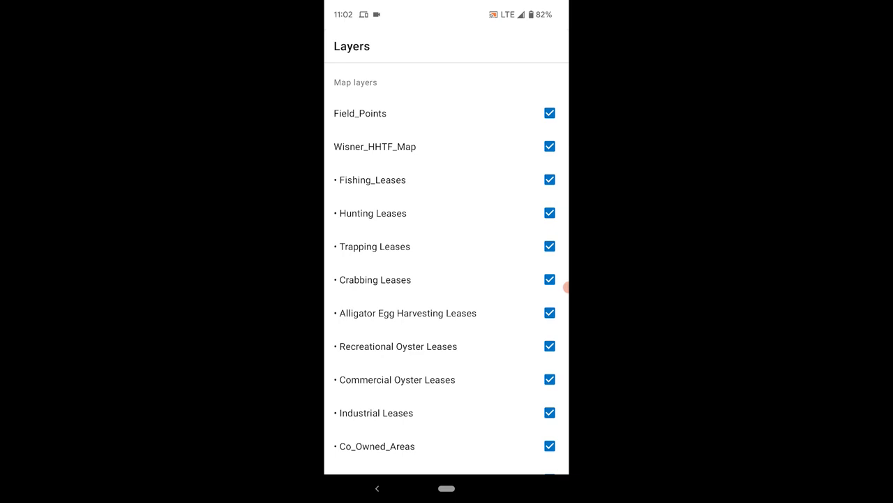
scroll(447, 279, "down", 1)
scroll(446, 279, "up", 2)
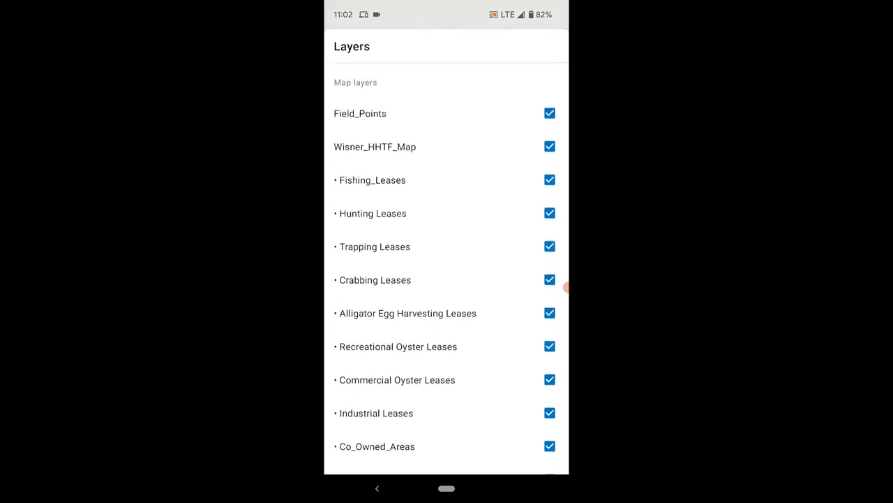
scroll(446, 279, "down", 2)
scroll(566, 287, "down", 2)
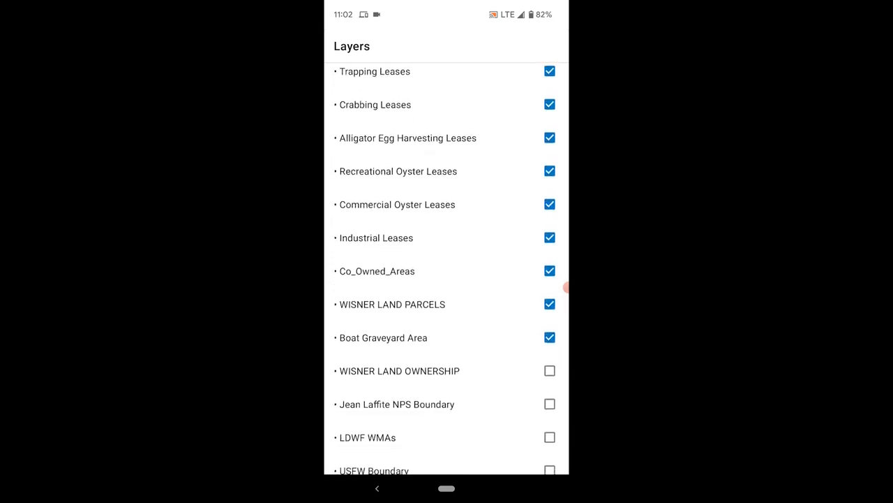
scroll(566, 287, "up", 5)
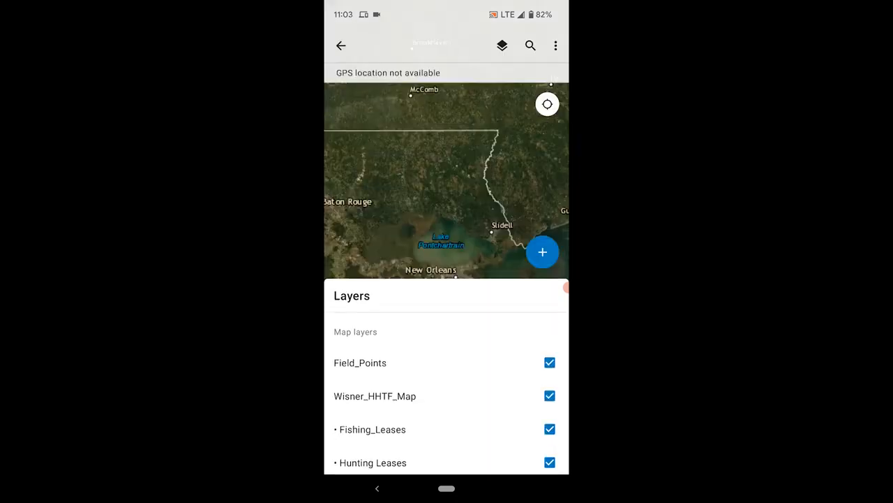
key("Escape")
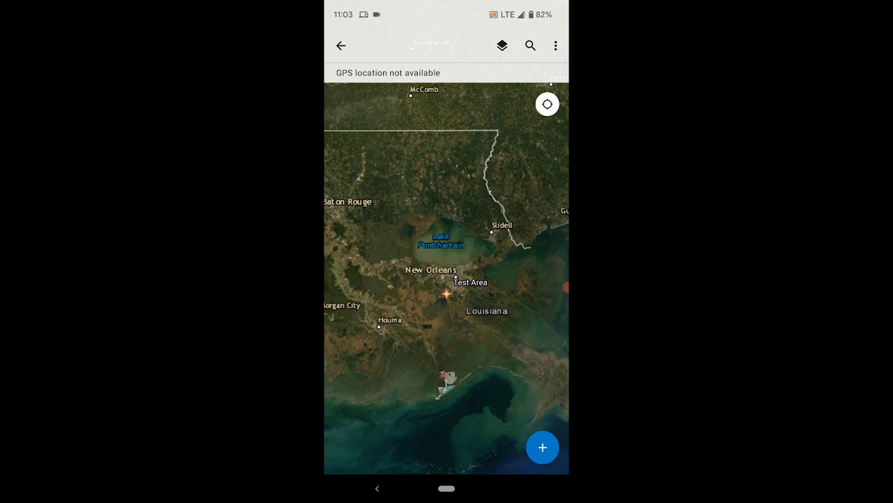
Scroll through the Basemap gallery and close it, keeping the Default satellite basemap
left_click(555, 45)
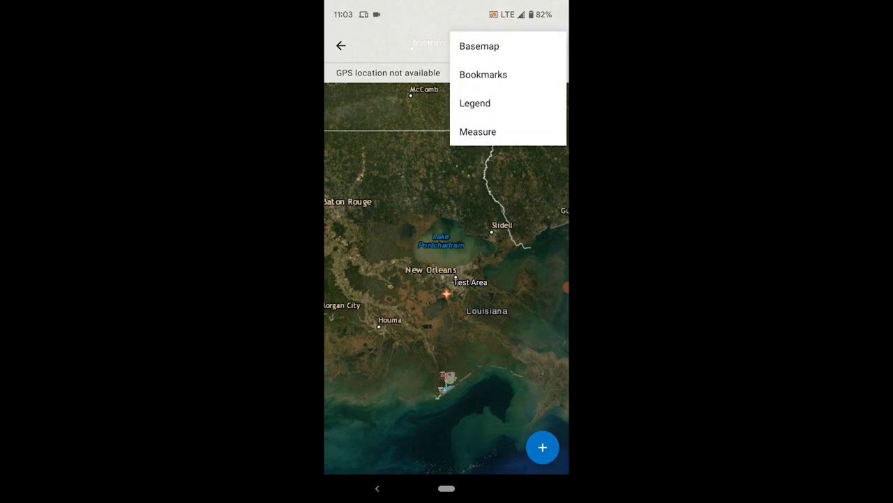
left_click(480, 47)
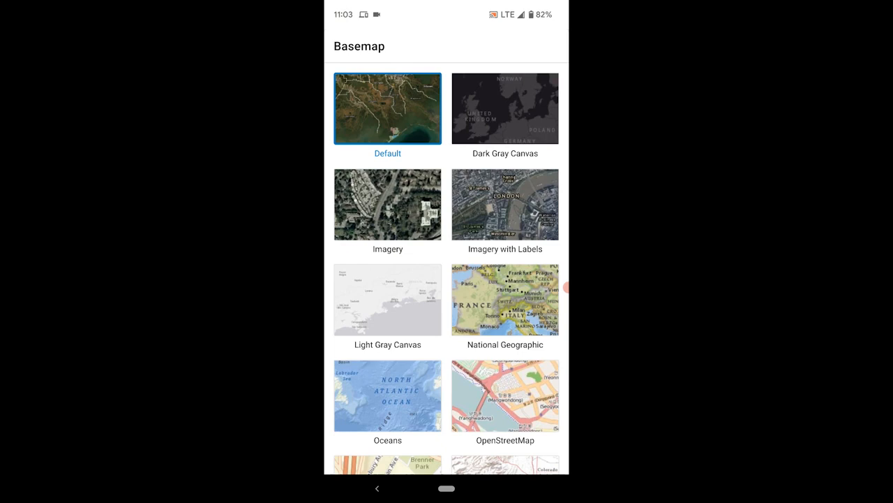
scroll(446, 268, "down", 3)
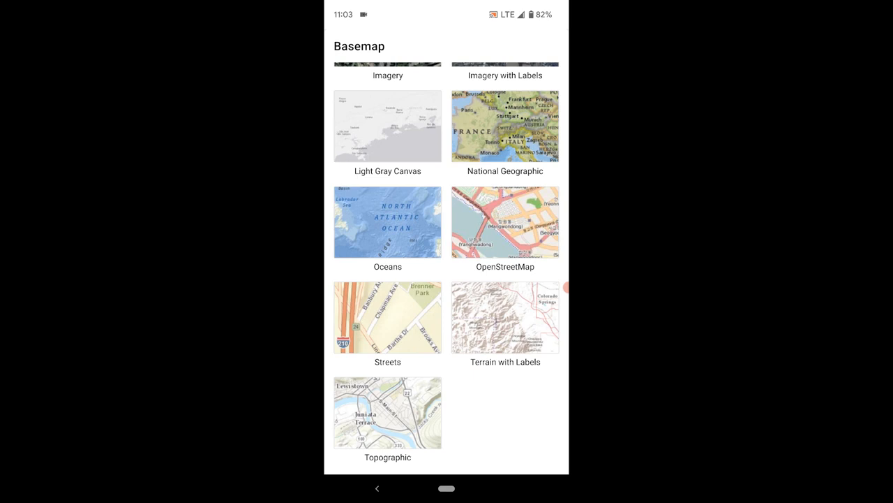
scroll(447, 265, "up", 5)
scroll(446, 265, "down", 2)
scroll(446, 265, "up", 3)
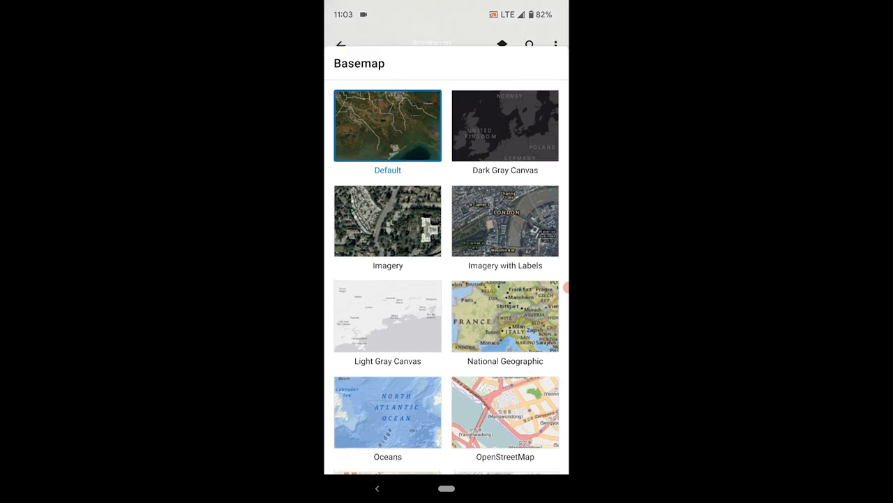
scroll(446, 266, "up", 5)
left_click(377, 487)
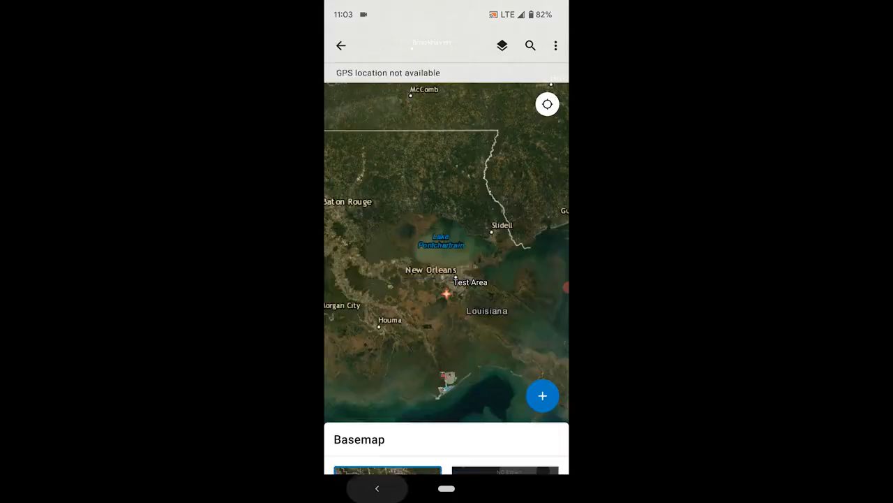
left_click(556, 45)
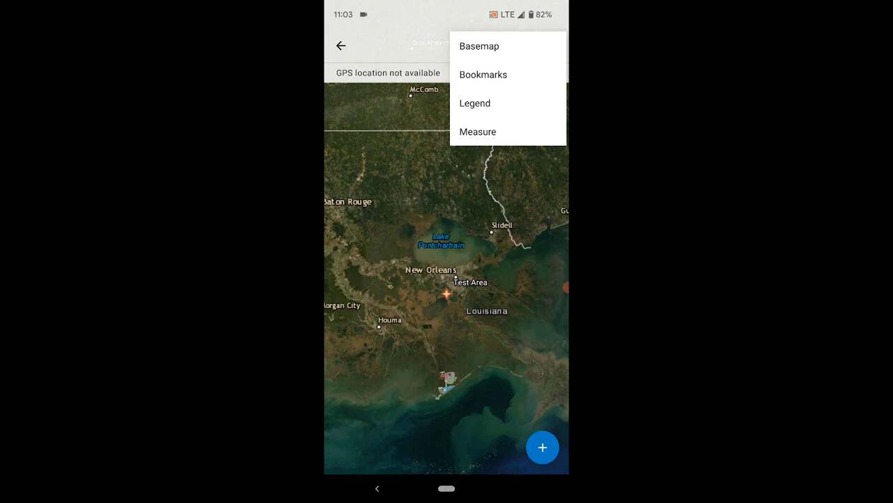
Review the Bookmarks and empty My Places lists, expand the bookmarks sheet, then return to the map
left_click(483, 74)
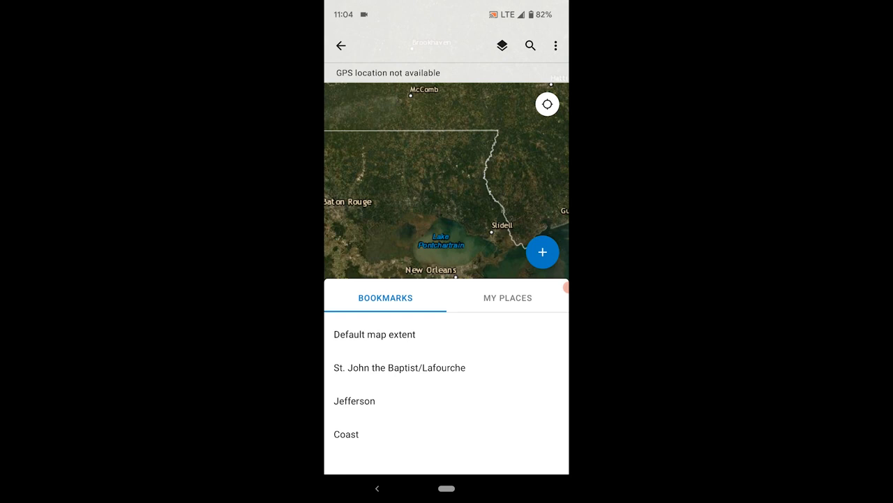
left_click(508, 298)
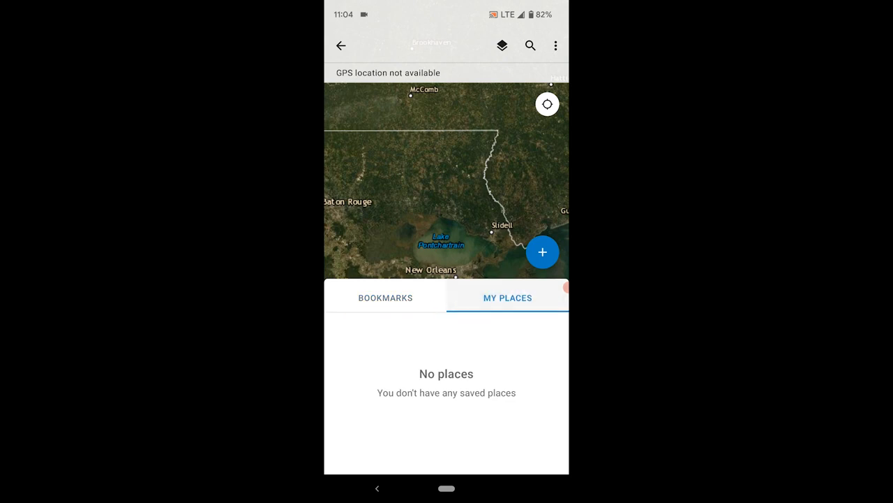
left_click(385, 297)
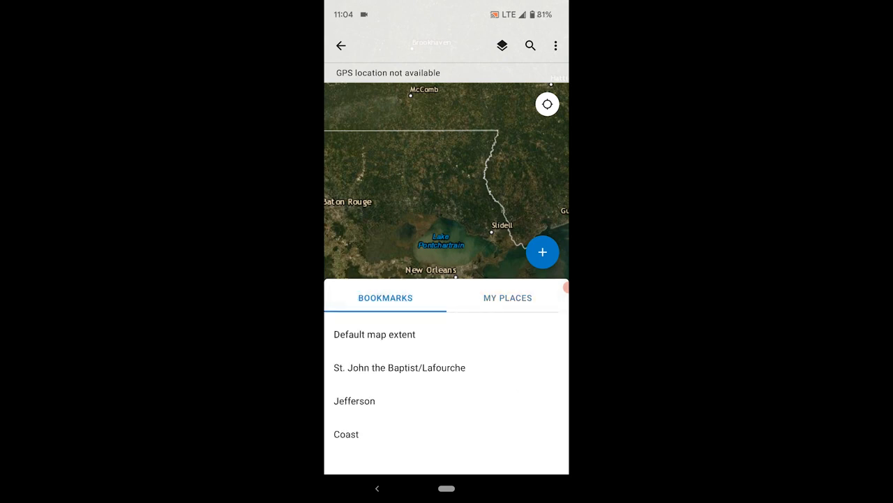
left_click_drag(447, 297, 447, 49)
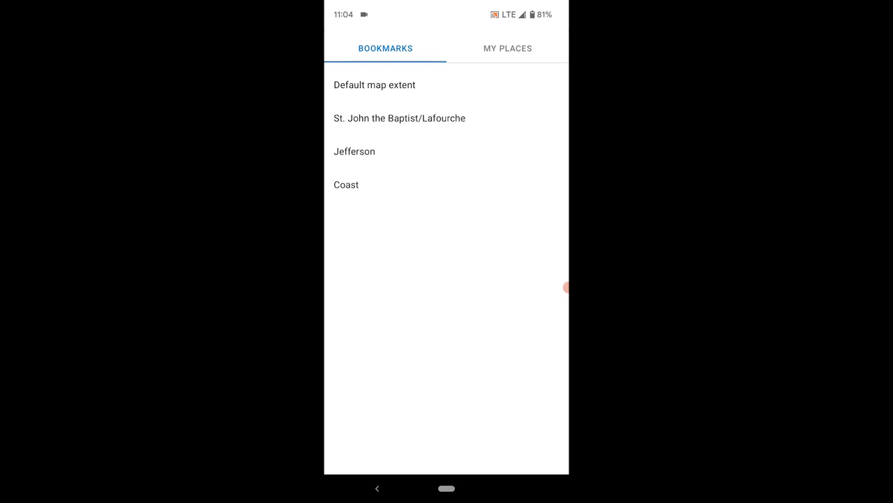
left_click(377, 488)
left_click(377, 488)
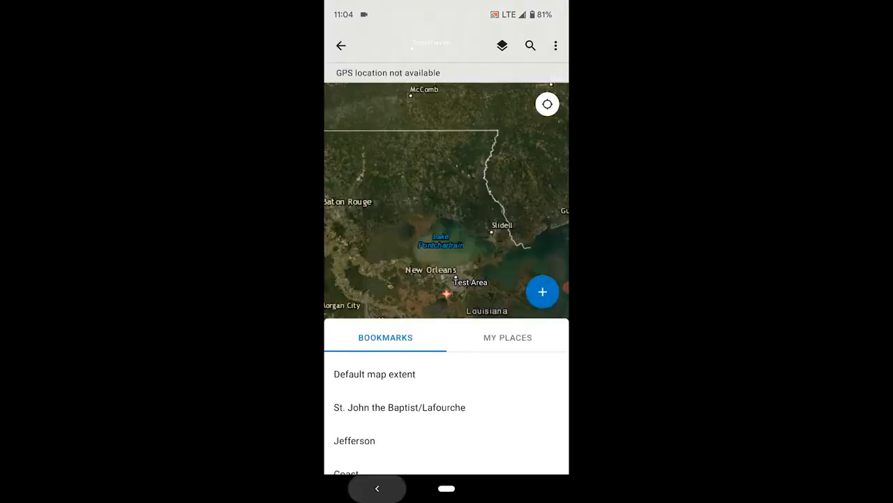
left_click(556, 45)
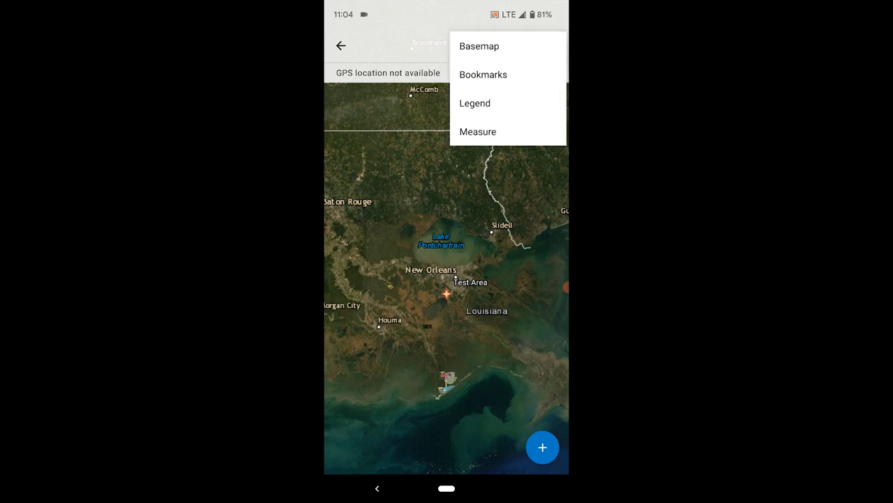
left_click(474, 103)
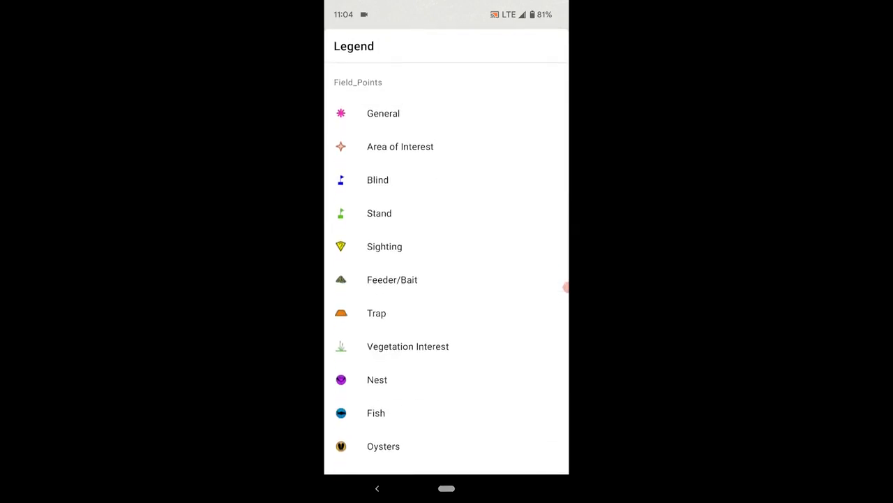
scroll(446, 280, "down", 5)
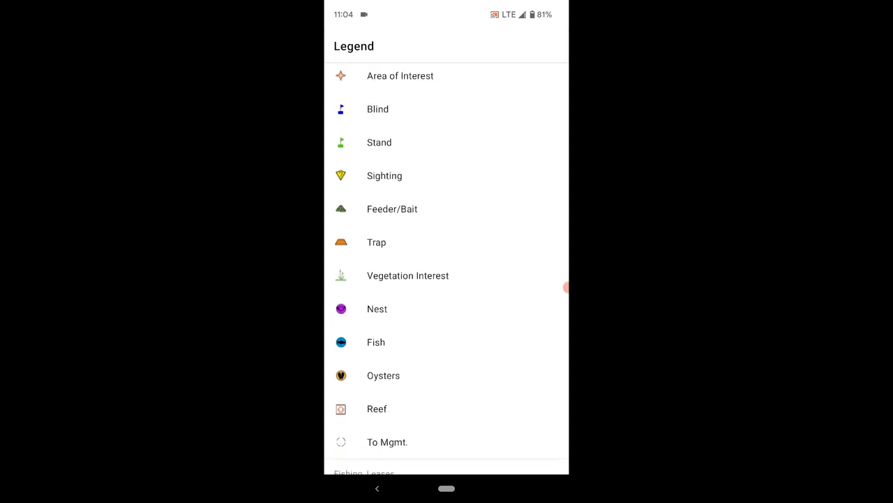
scroll(447, 280, "down", 5)
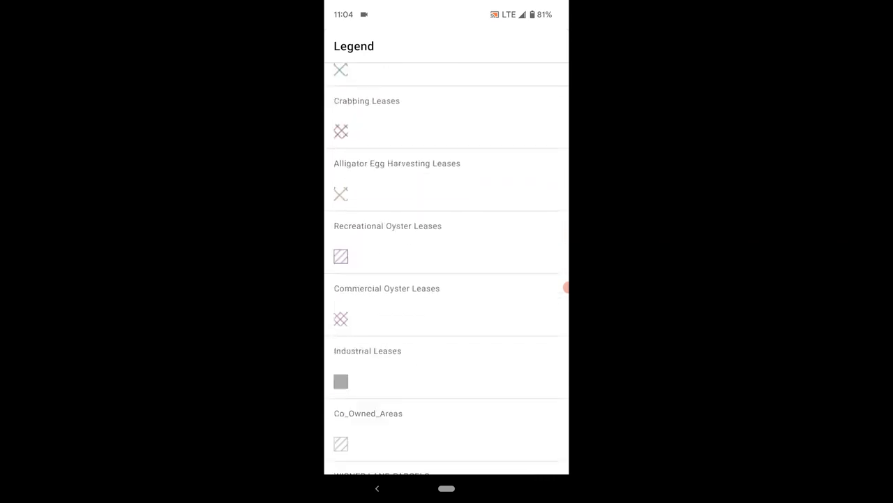
scroll(447, 279, "up", 10)
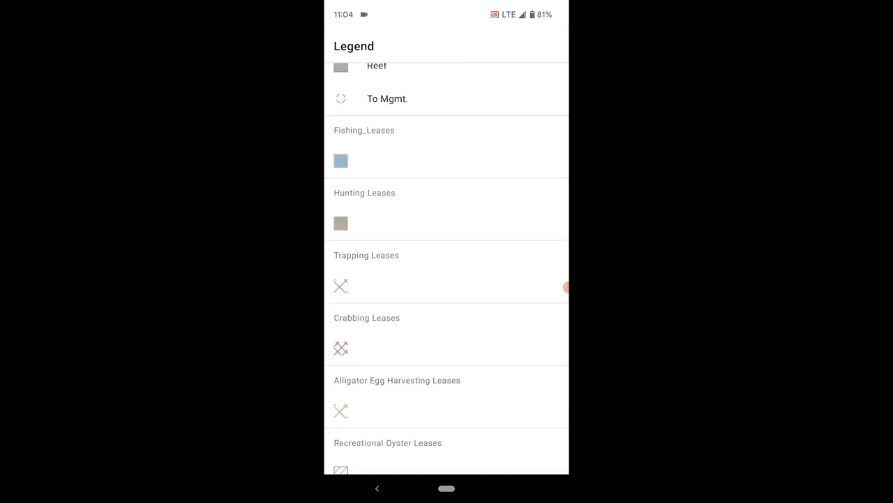
scroll(446, 280, "up", 5)
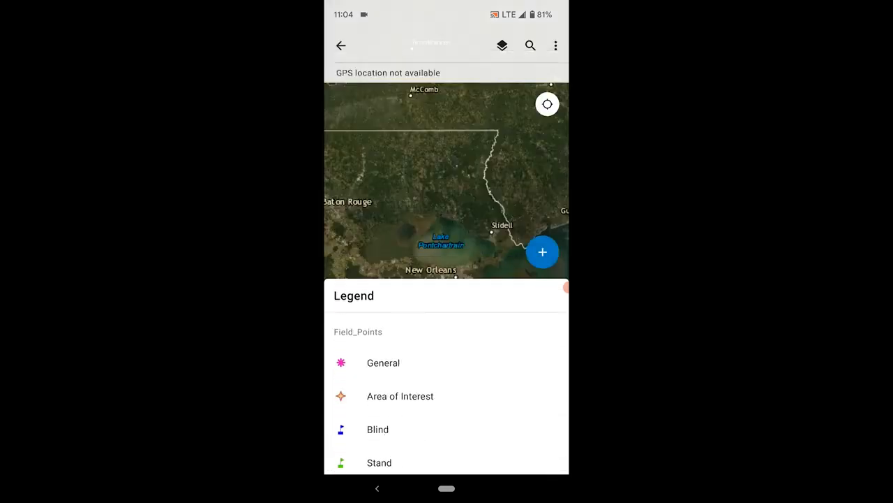
left_click(377, 488)
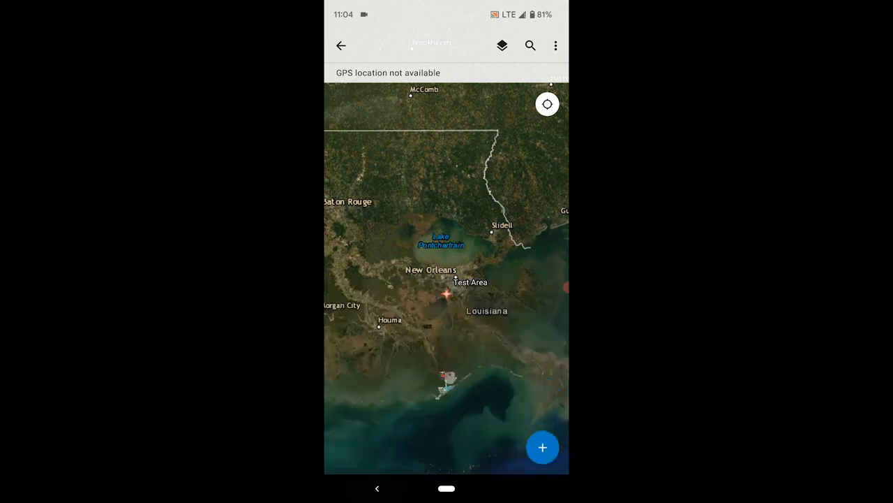
Zoom in on the blue-roofed building and start the Measure tool, reading 0 sq mi area
left_click(556, 45)
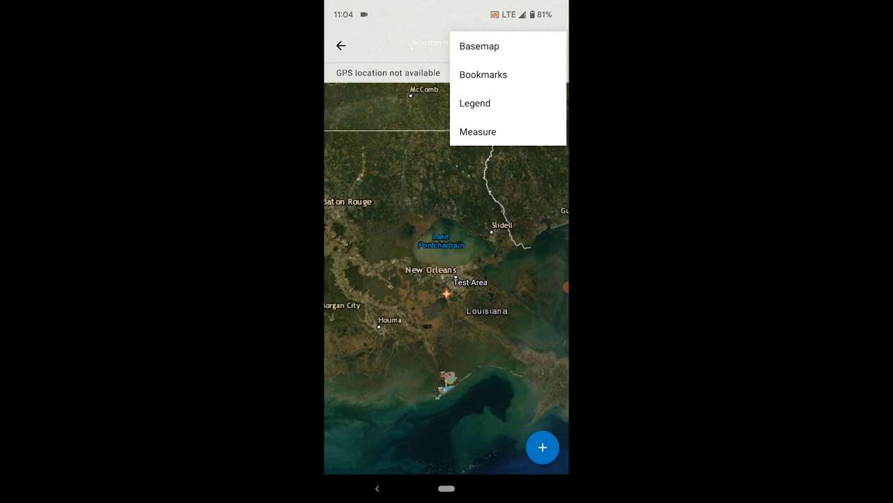
key("Escape")
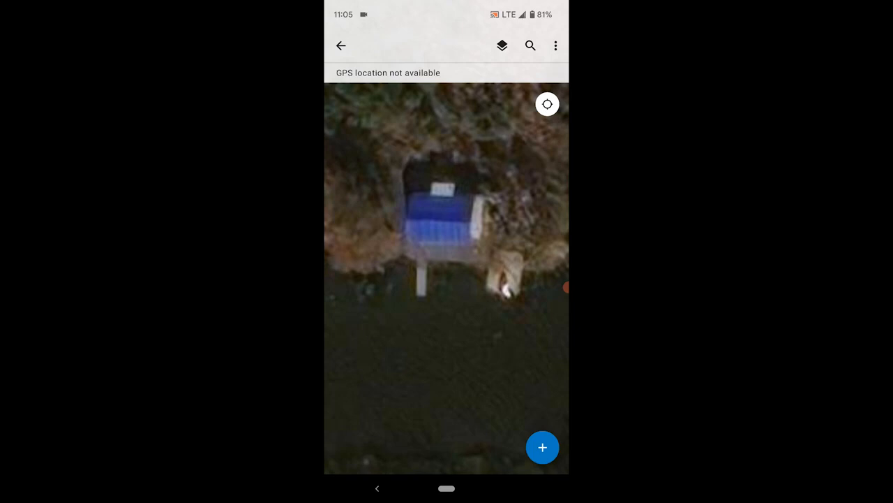
left_click(555, 45)
left_click(489, 131)
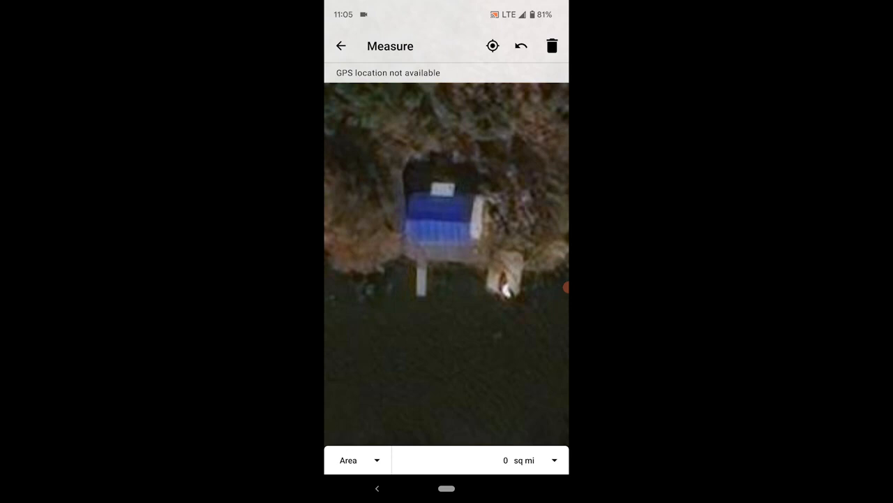
Switch the Measure tool to Distance mode with units in Feet
left_click(359, 460)
left_click(361, 400)
left_click(534, 460)
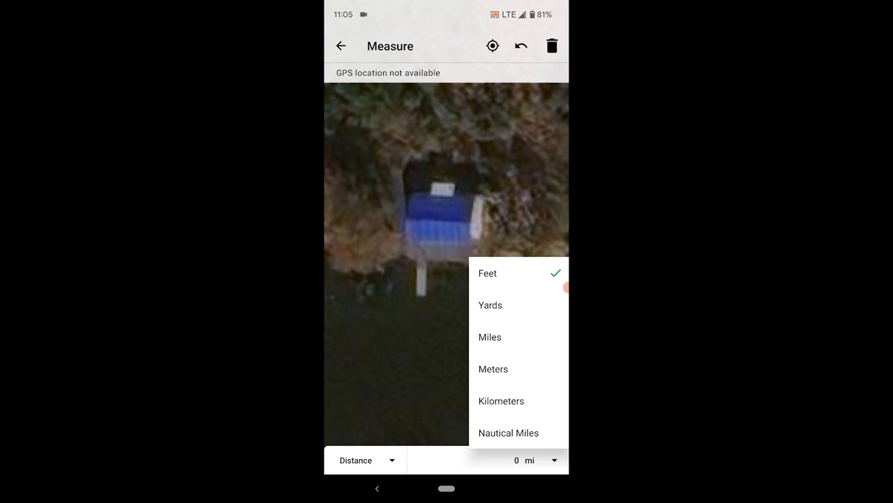
left_click(500, 276)
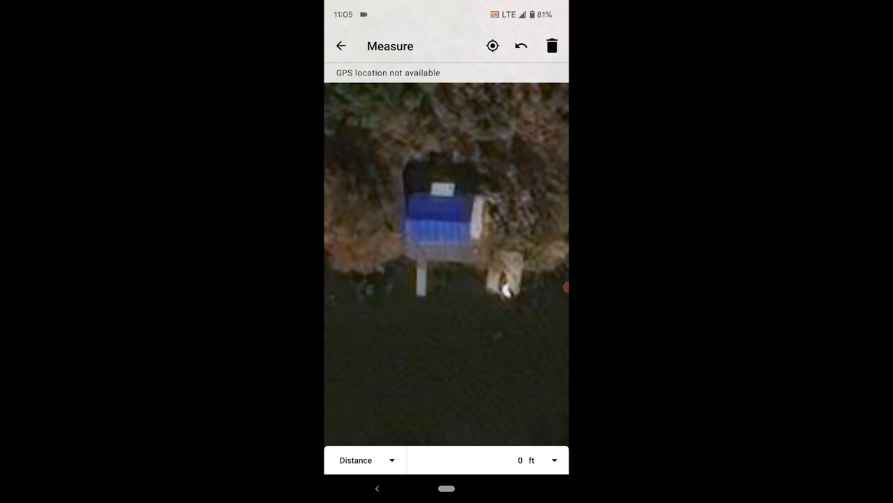
Measure across the blue roof (36.55 ft), adjust the end point, then clear to 0 ft
left_click(417, 202)
left_click(488, 202)
left_click(521, 46)
left_click(481, 200)
left_click(552, 45)
scroll(462, 209, "up", 2)
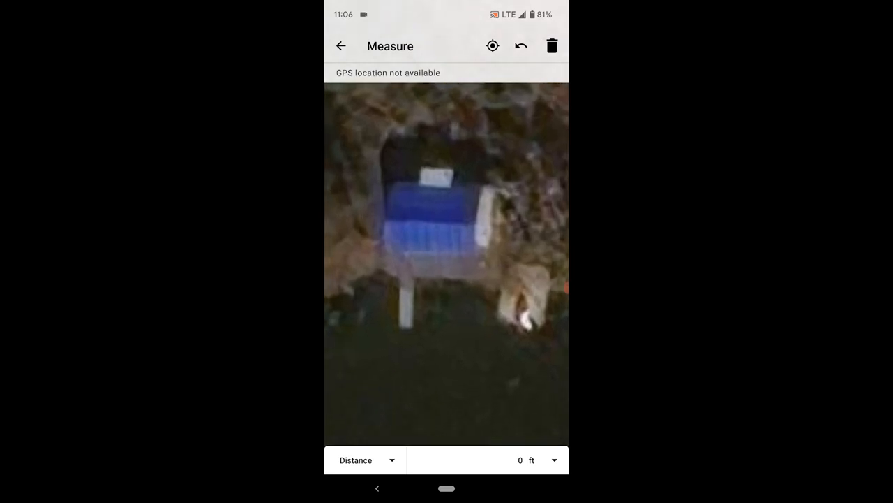
Switch the Measure tool to Area mode with units in square feet
left_click(365, 460)
left_click(353, 433)
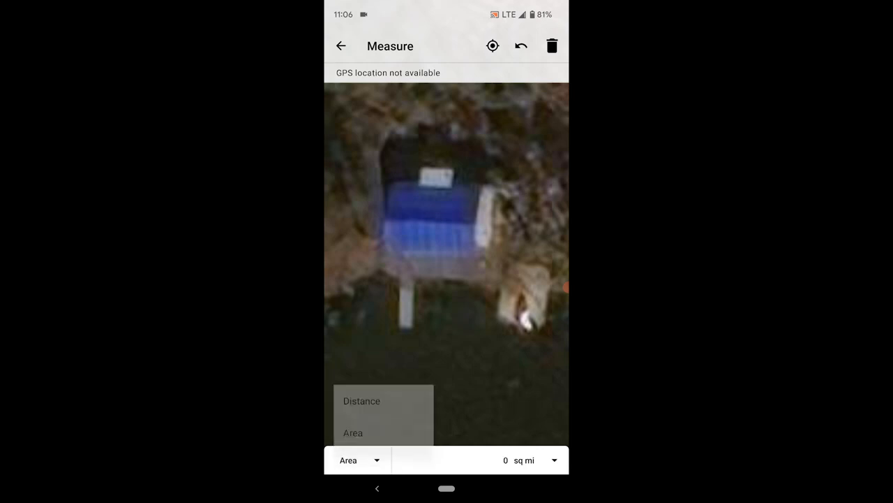
left_click(530, 460)
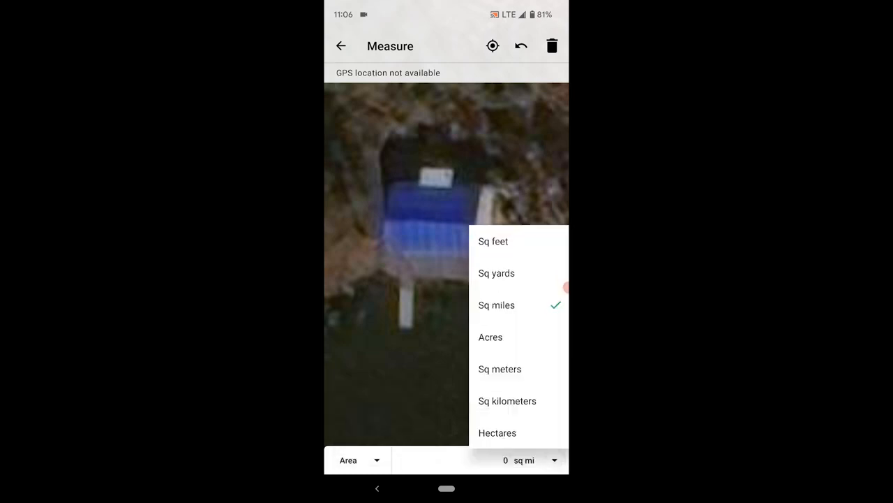
left_click(494, 241)
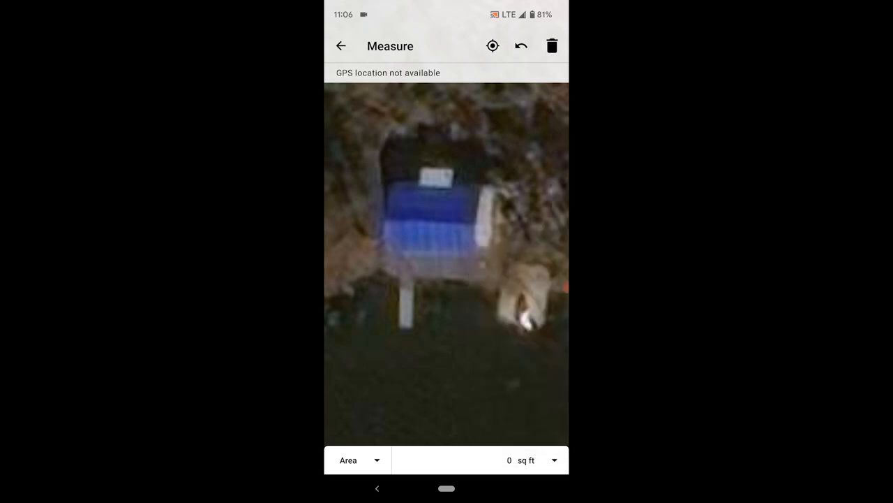
Outline the blue structure's four corners, measuring 1,333.36 sq ft
left_click(394, 189)
left_click(495, 193)
left_click(486, 274)
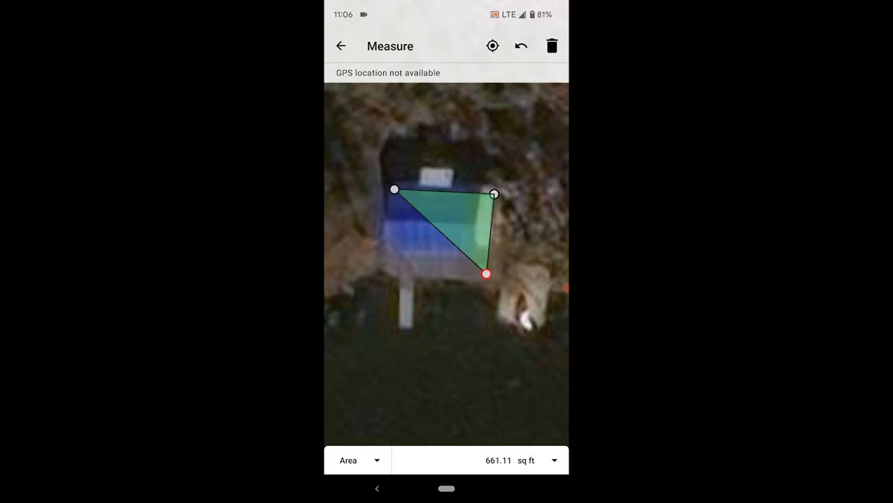
left_click(390, 273)
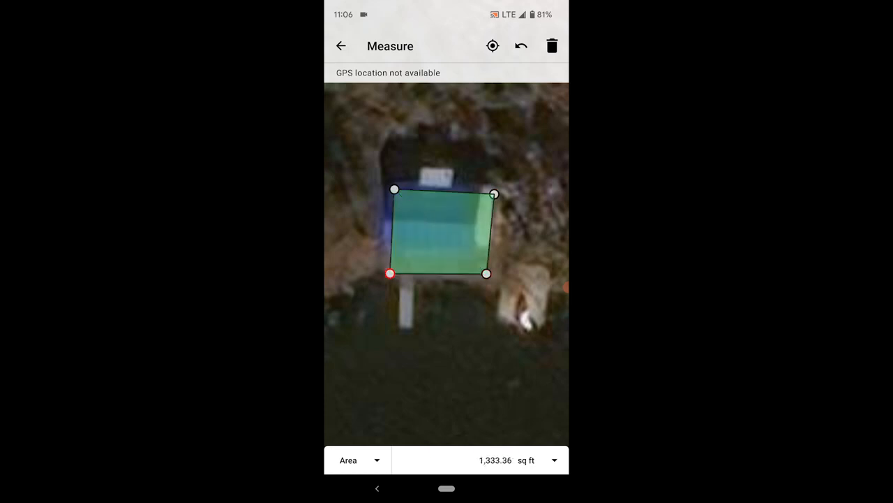
mouse_move(446, 314)
left_mouse_down()
mouse_move(469, 311)
mouse_move(450, 304)
left_mouse_up()
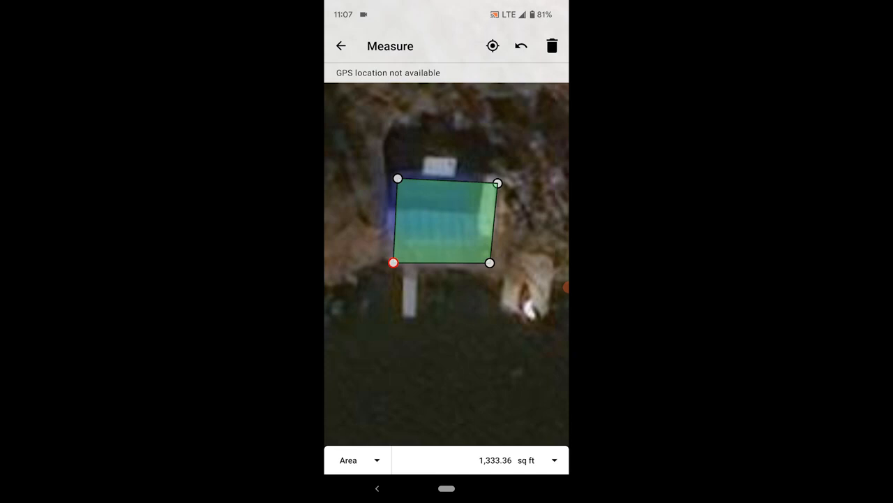
Undo the corners, clear the area measurement and exit measuring
left_click(521, 45)
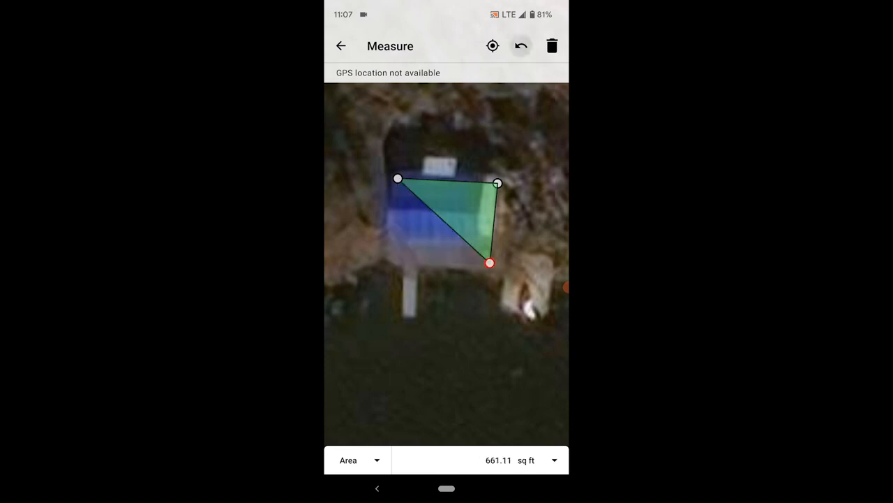
left_click(521, 45)
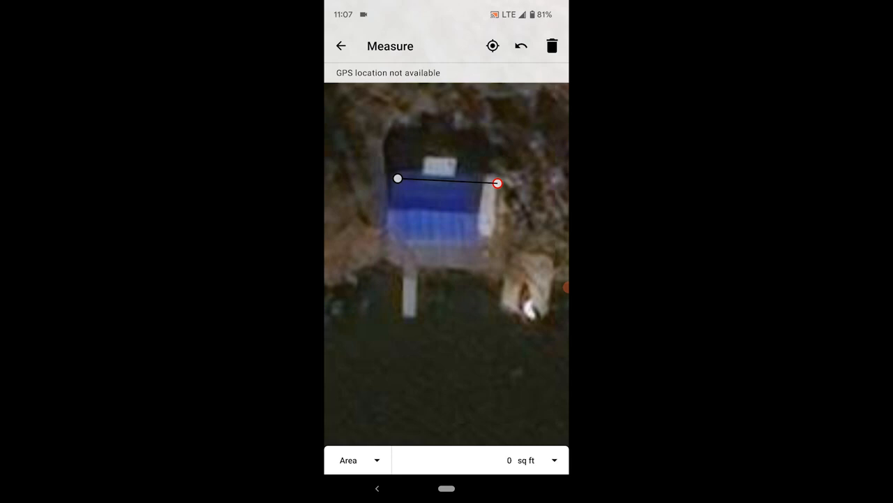
left_click(552, 46)
key("Escape")
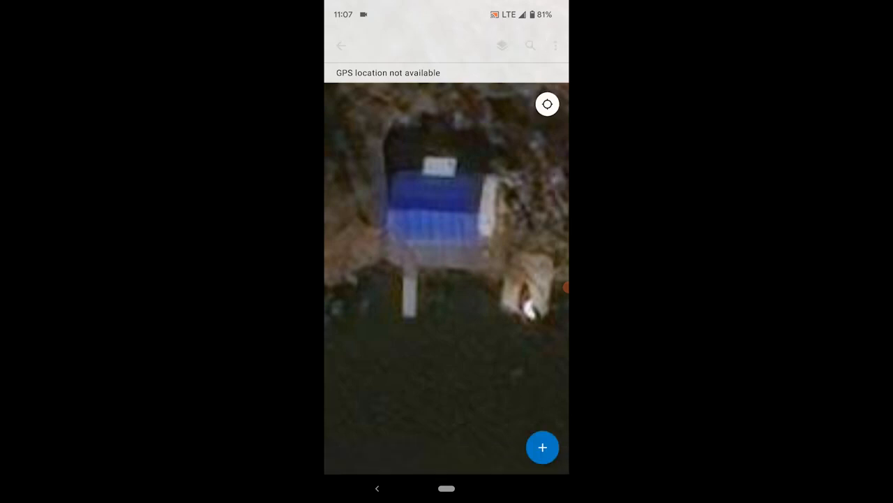
Zoom out to the Test Area and drop a pin on the channel at 29.833361°N 90.155339°W
scroll(349, 296, "down", 5)
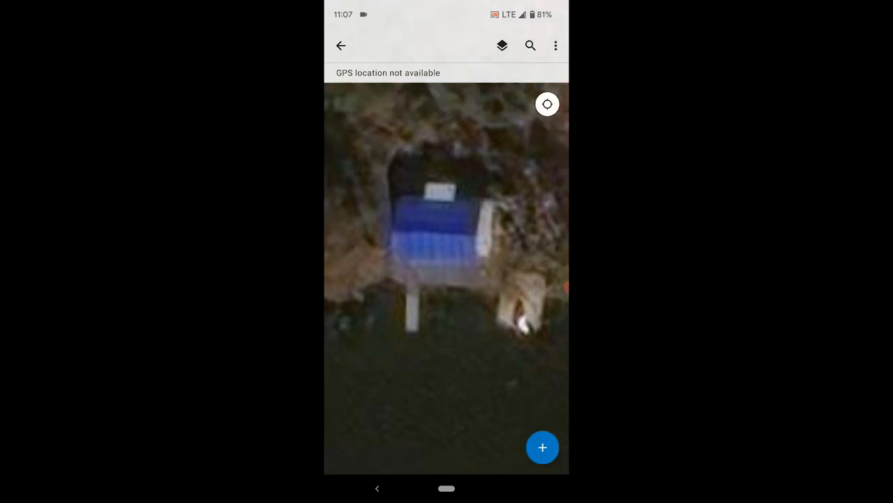
scroll(447, 279, "down", 5)
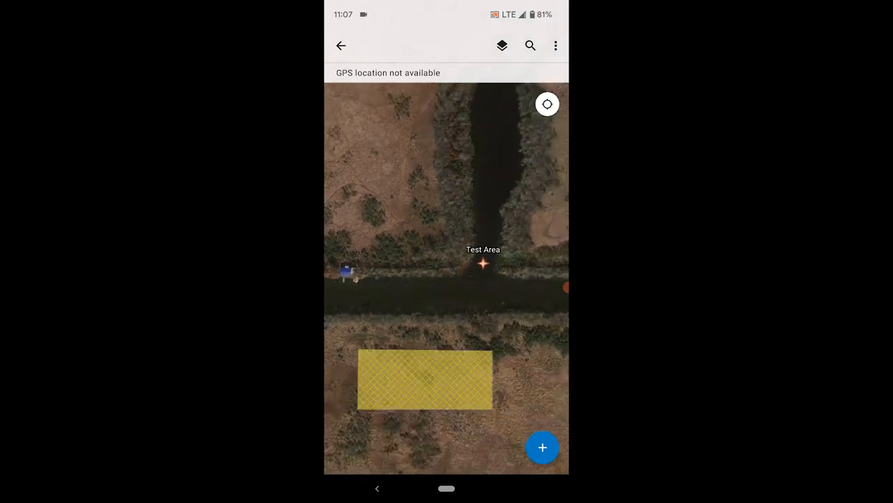
left_click_drag(447, 279, 422, 250)
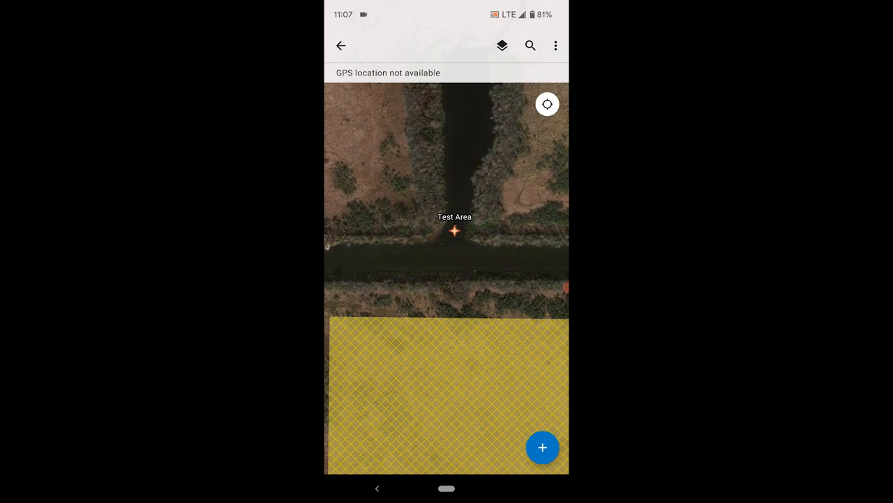
left_click(430, 269)
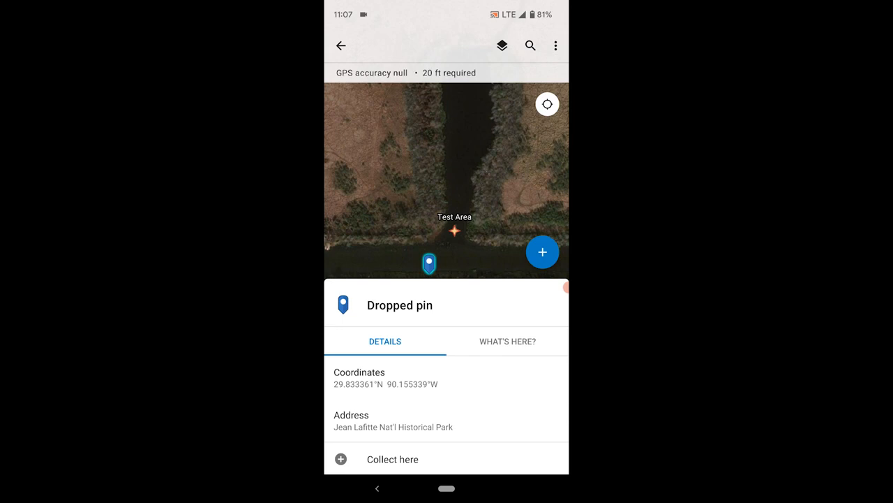
Expand the dropped pin's sheet, check What's Here (no popups), then return to Details
left_click_drag(507, 340, 507, 287)
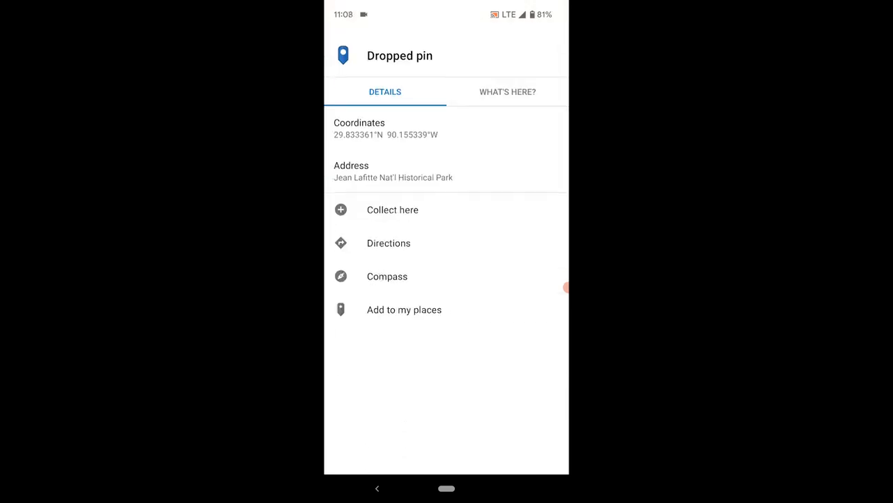
left_click(508, 91)
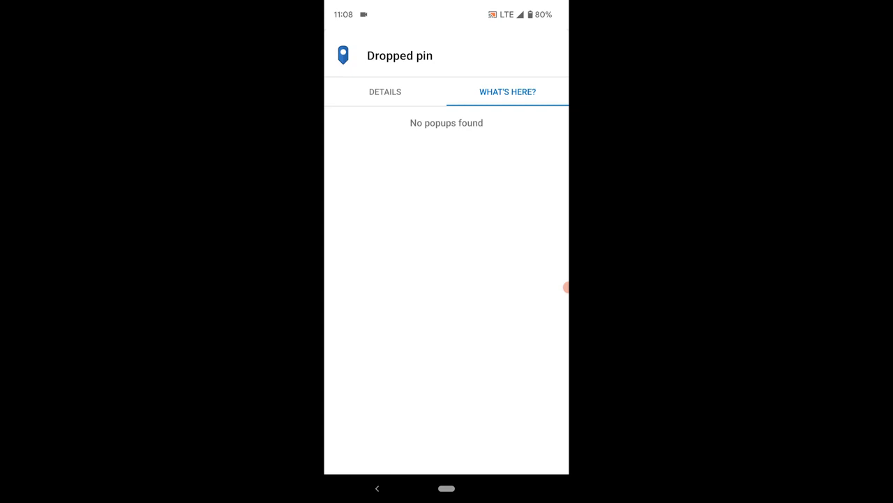
left_click(384, 91)
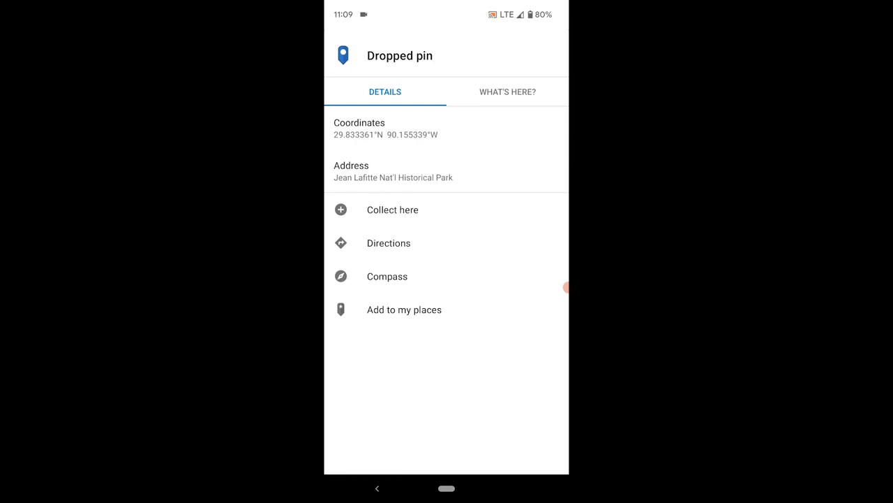
Save the dropped pin as the place 'Test Place' and view it under My Places
left_click(404, 309)
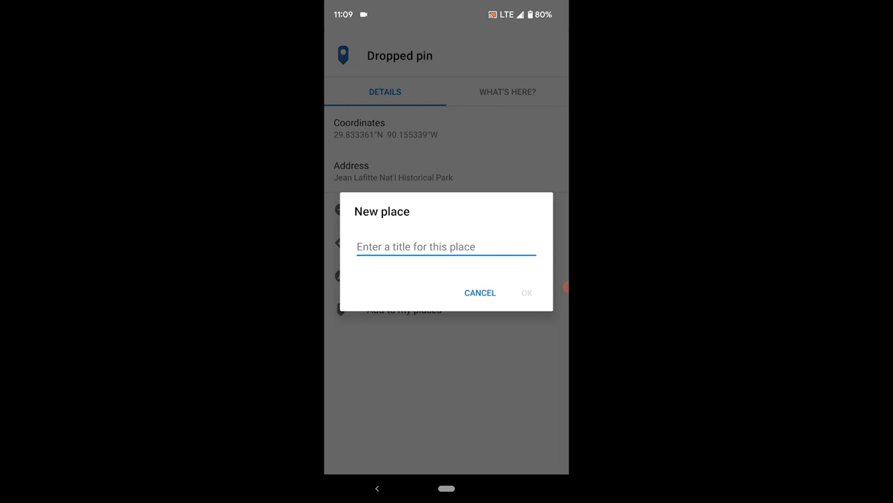
type("Tes")
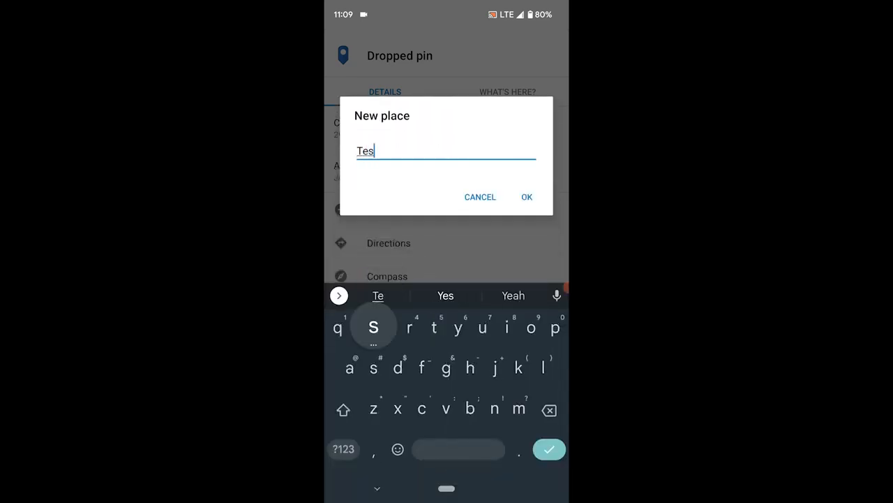
type("t Pl")
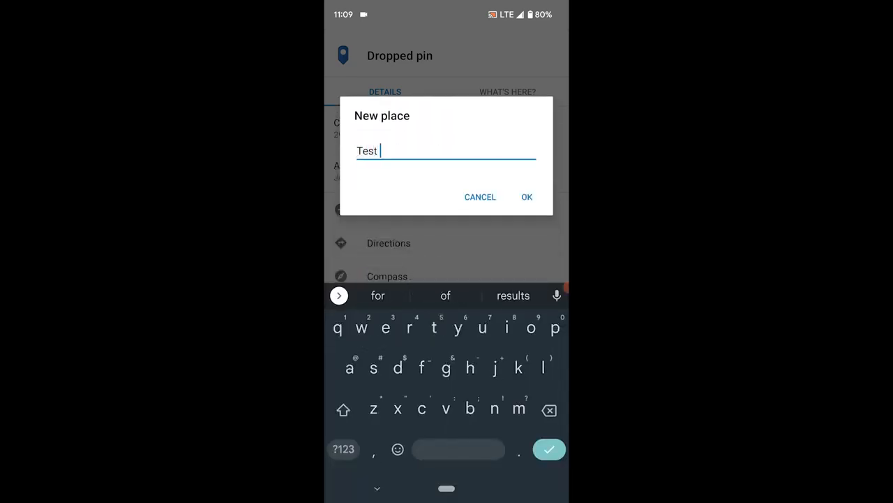
type("ace")
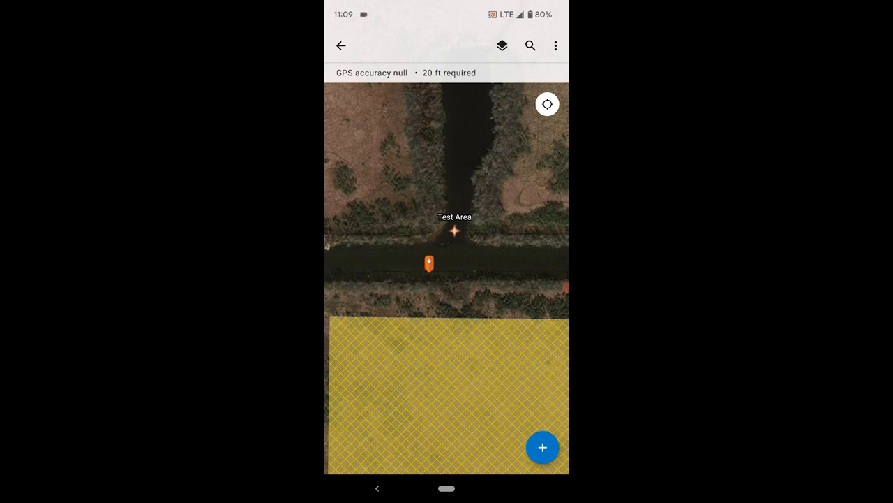
left_click(555, 46)
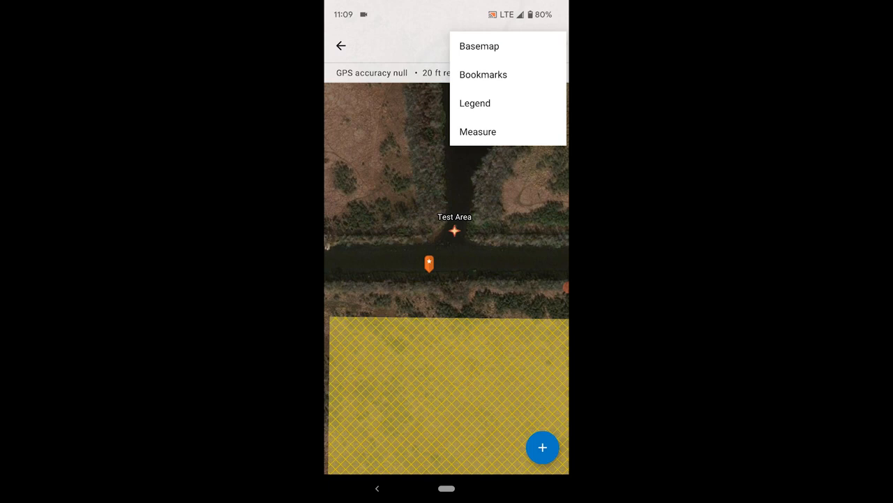
left_click(483, 75)
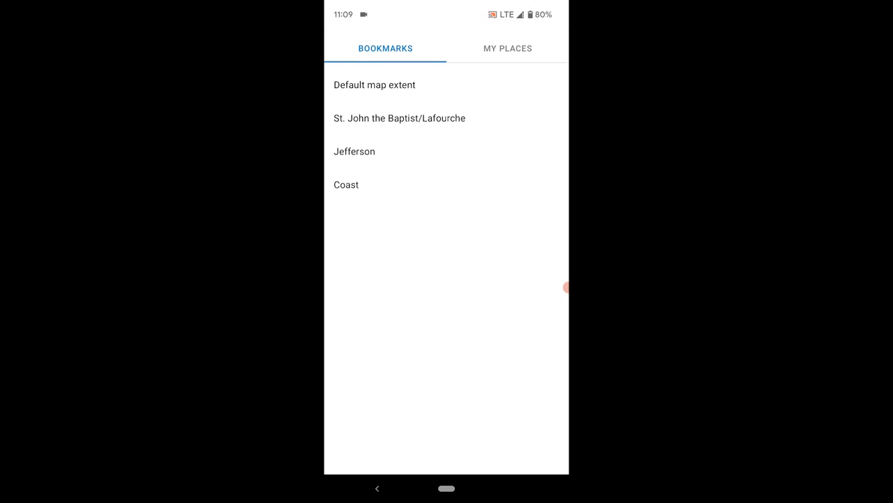
left_click(508, 49)
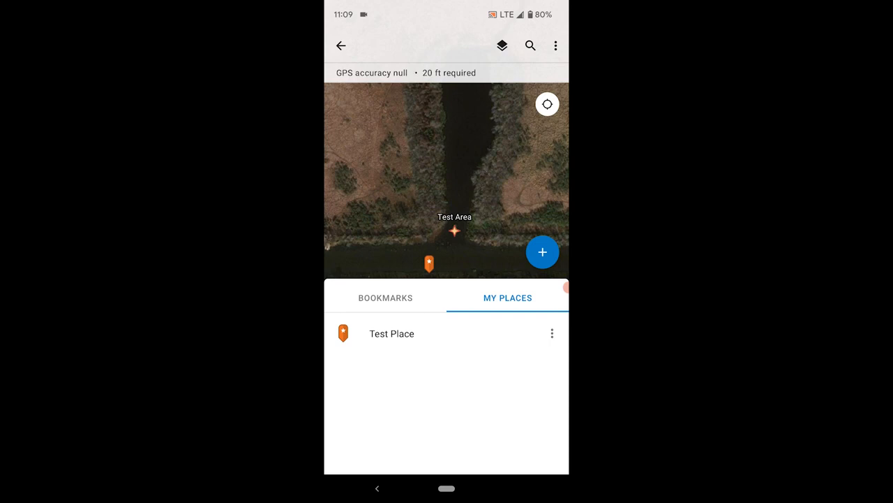
Remove Test Place from My Places and close the bookmarks panel
left_click(552, 333)
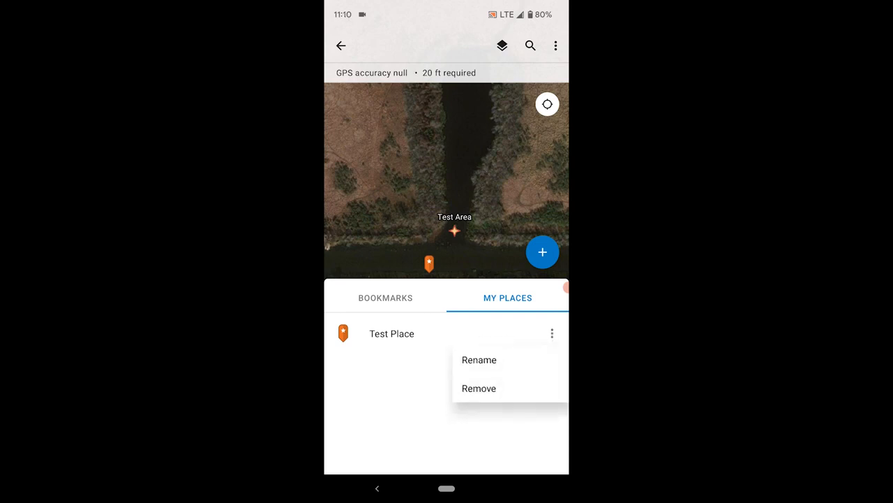
left_click(479, 389)
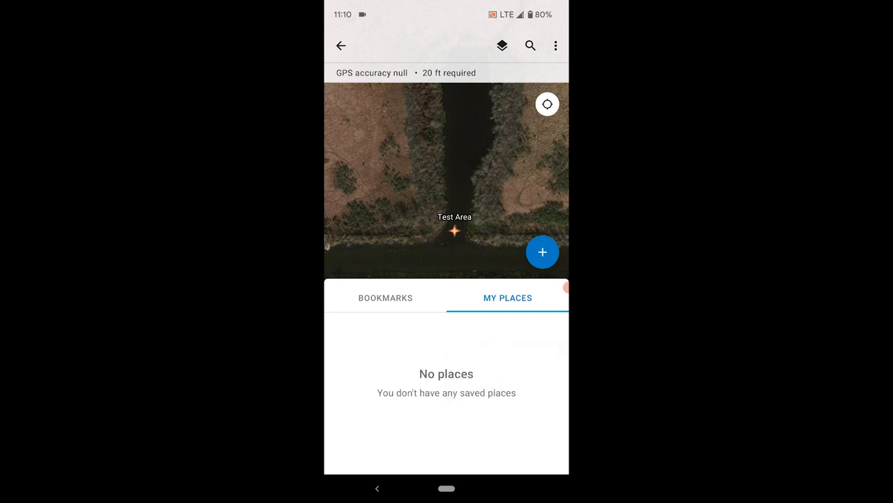
left_click(383, 297)
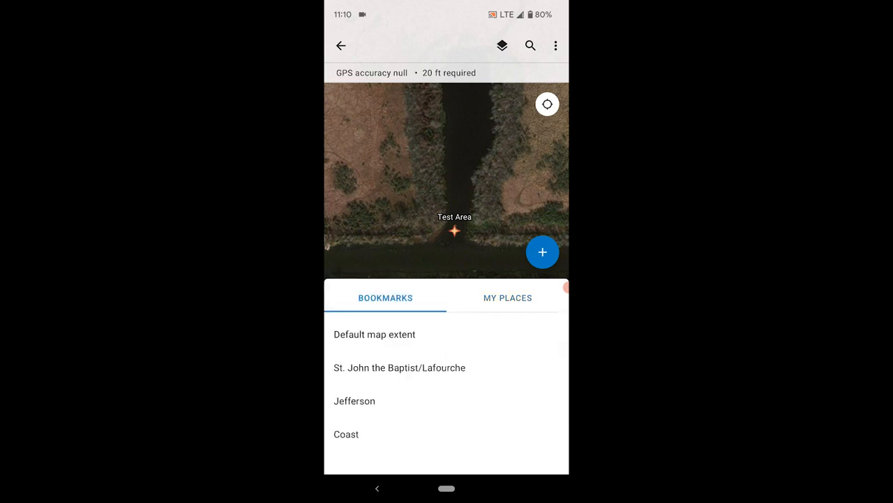
left_click(377, 488)
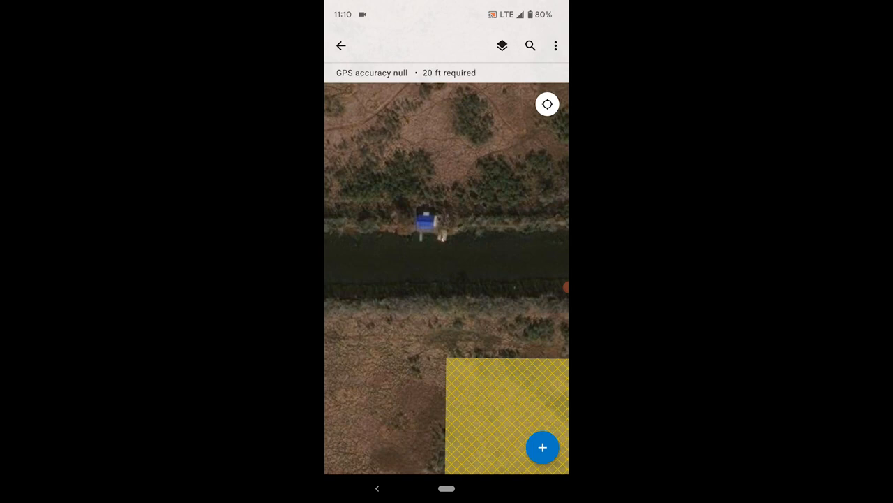
Start collecting a new feature near the blue structure to list the Field_Points types
left_click(542, 446)
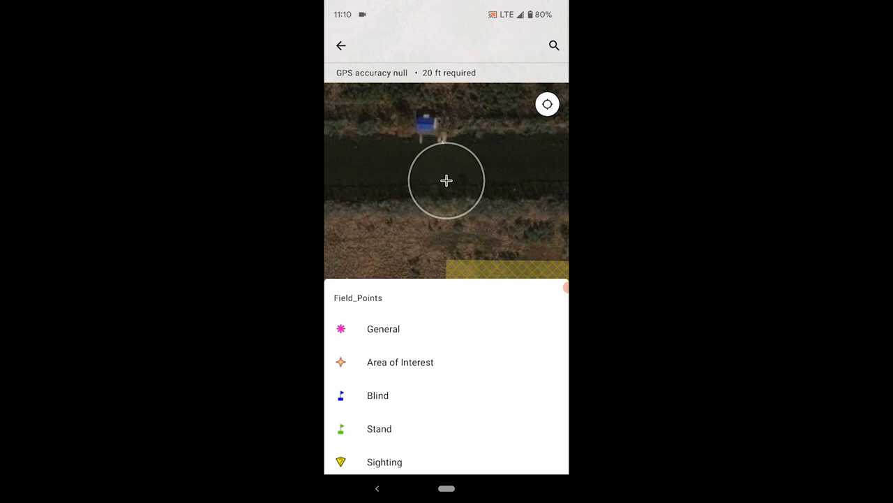
Expand the Field_Points type list and browse the types, from Feeder/Bait through To Mgmt
left_click(555, 46)
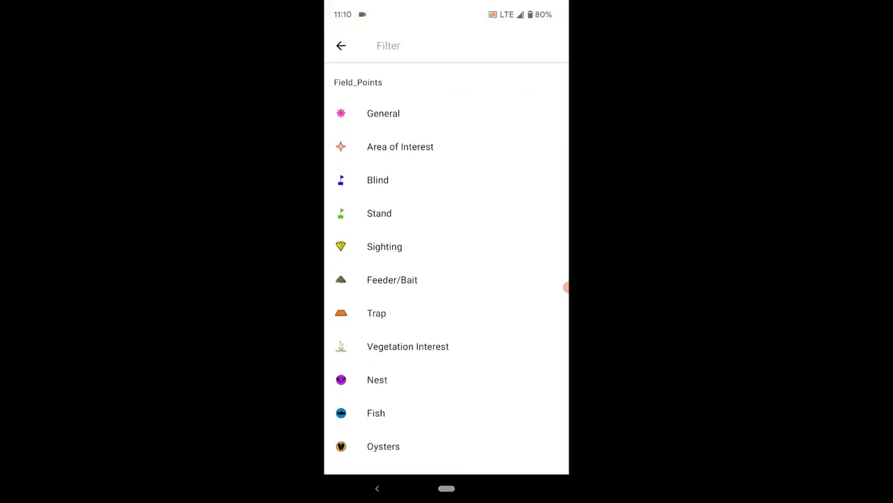
scroll(447, 280, "down", 2)
scroll(447, 279, "up", 5)
scroll(447, 377, "down", 3)
scroll(447, 279, "down", 2)
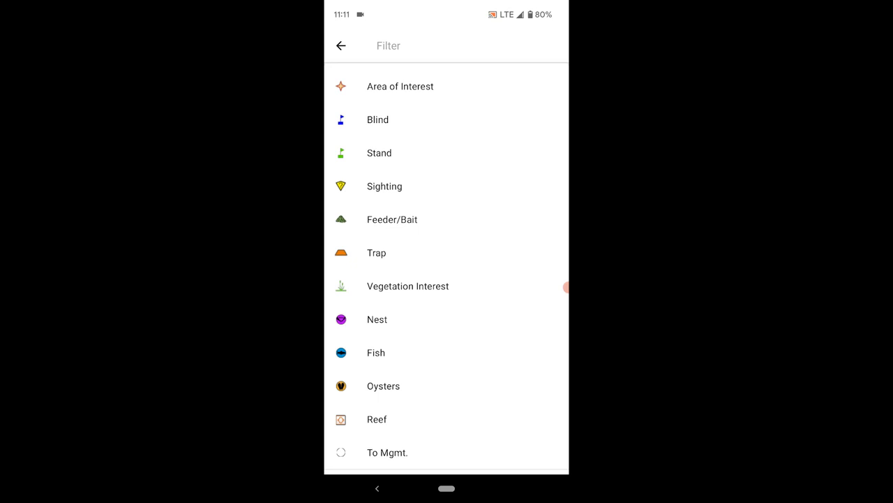
scroll(447, 279, "up", 2)
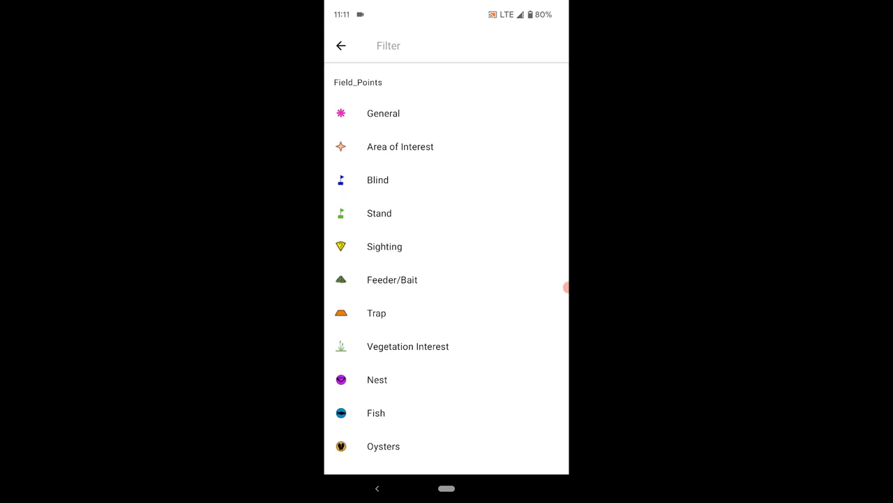
scroll(447, 279, "down", 2)
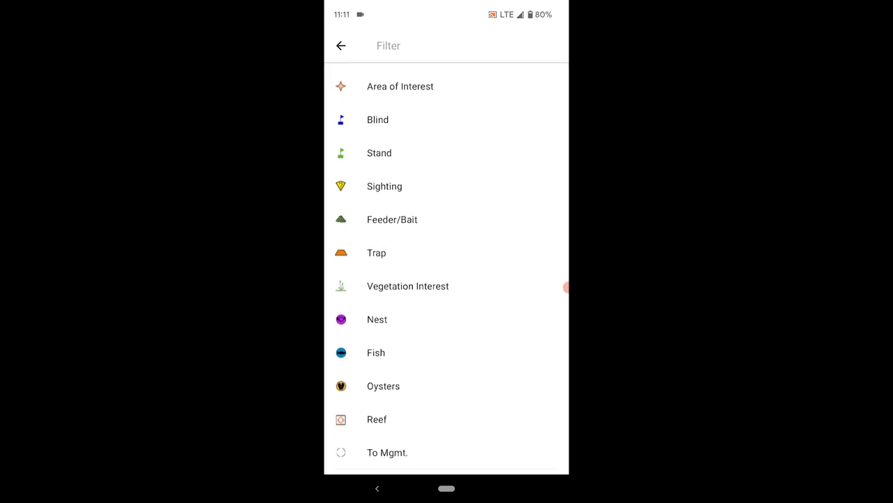
scroll(447, 279, "up", 5)
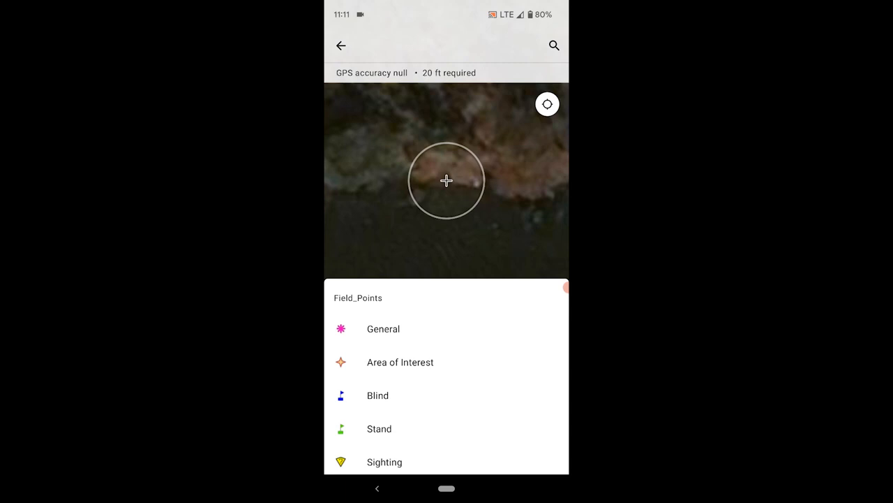
Place a General Field_Points point at 29.833676°N 90.156982°W and begin its photo in the form
mouse_move(447, 300)
left_mouse_down()
mouse_move(447, 236)
mouse_move(447, 300)
left_mouse_up()
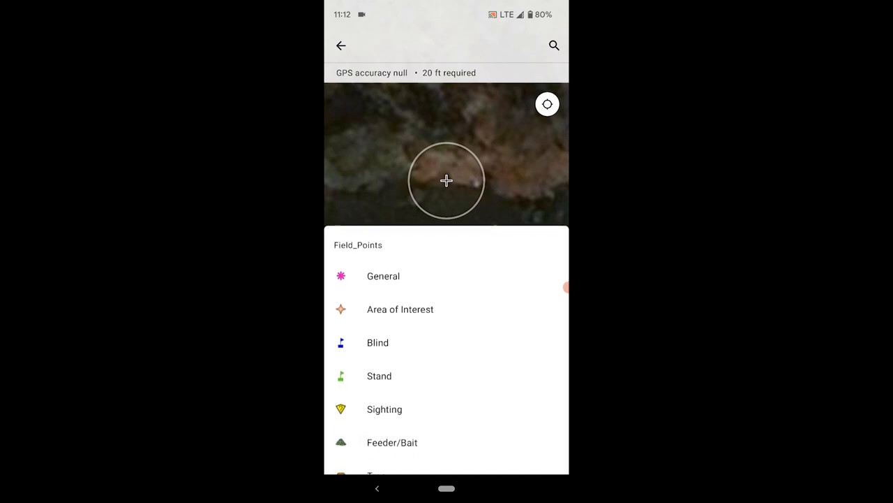
left_click(383, 329)
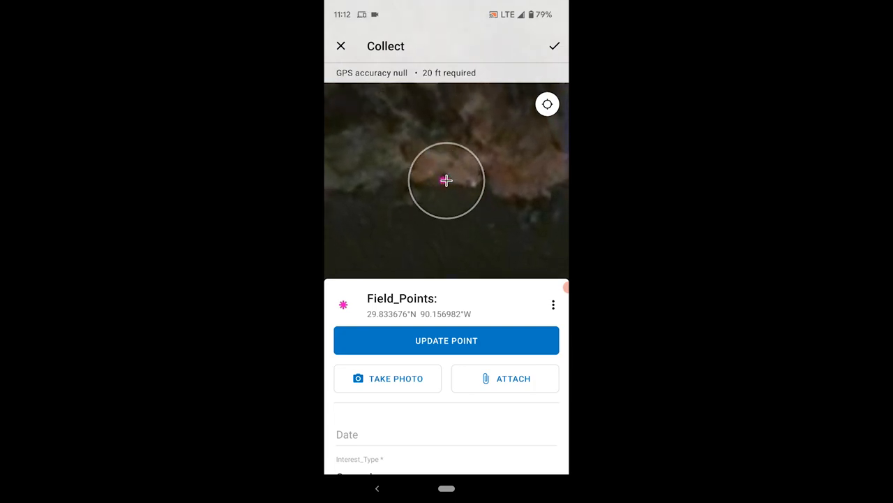
left_click(446, 339)
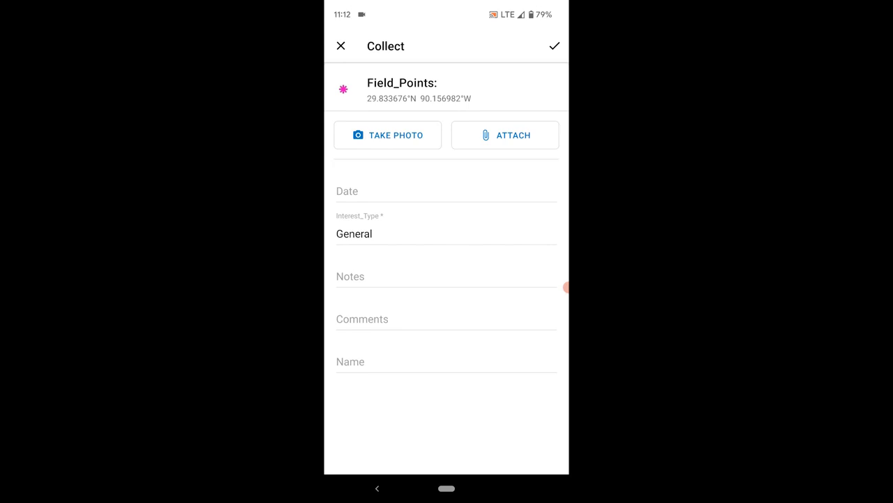
left_click(388, 134)
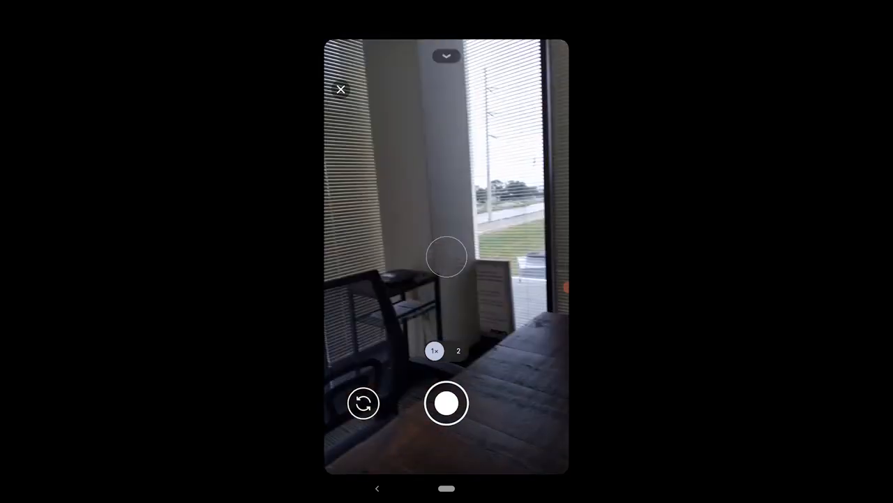
Take a photo and attach it as Photo 1, then dismiss the other attachment options
left_click(446, 403)
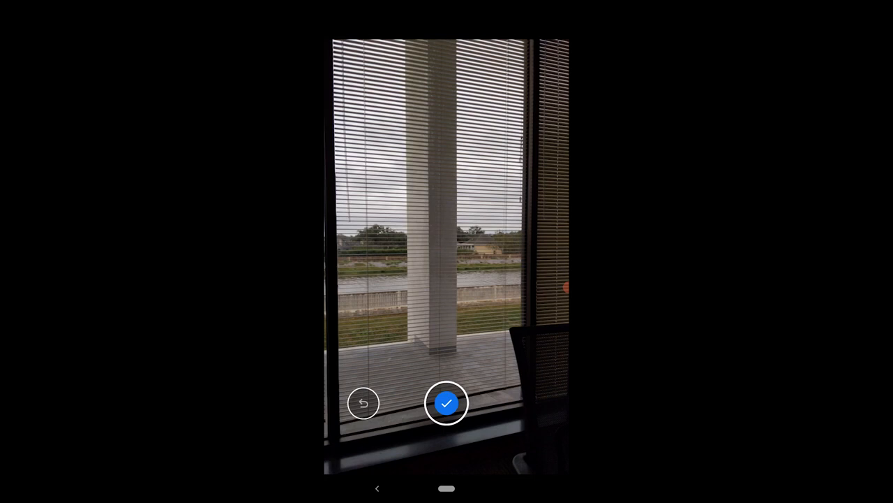
left_click(446, 402)
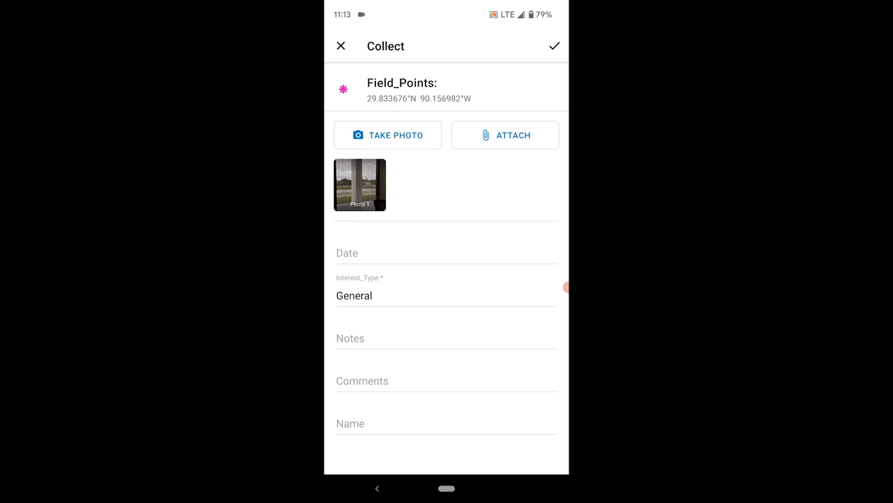
left_click(505, 135)
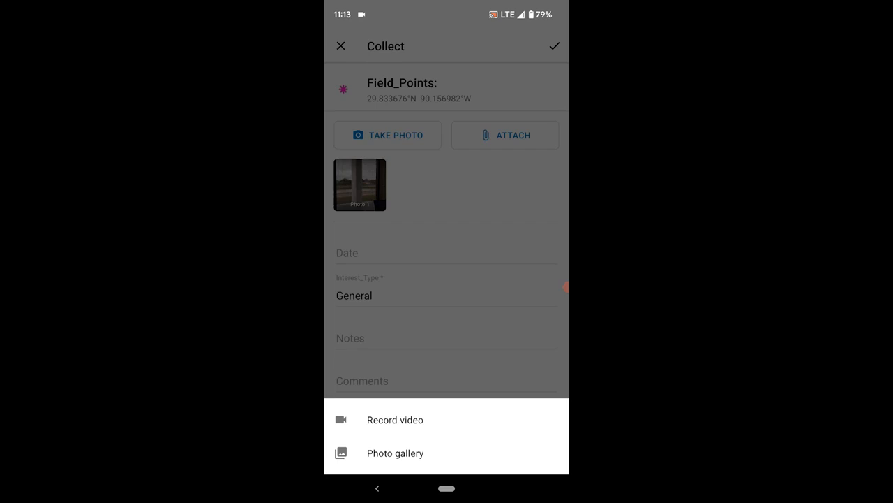
key("Escape")
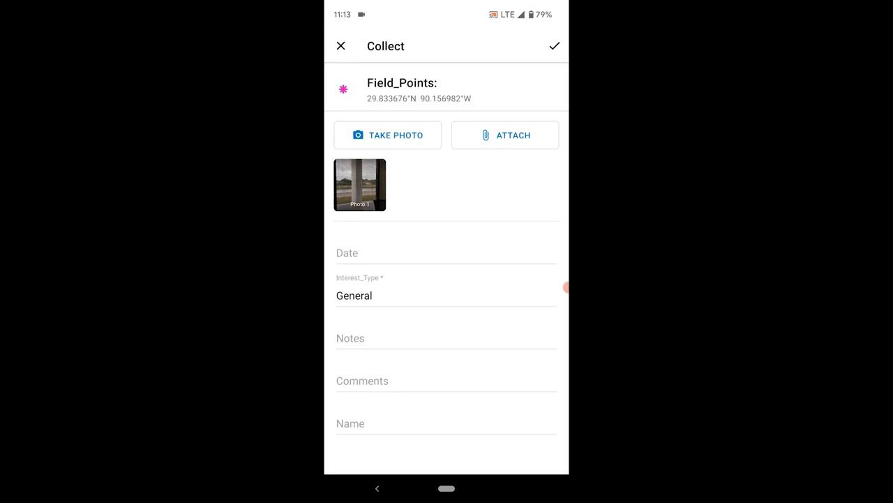
Accept Nov 22, 2021 11:13 AM as the point's Date, then move to Notes
left_click(419, 253)
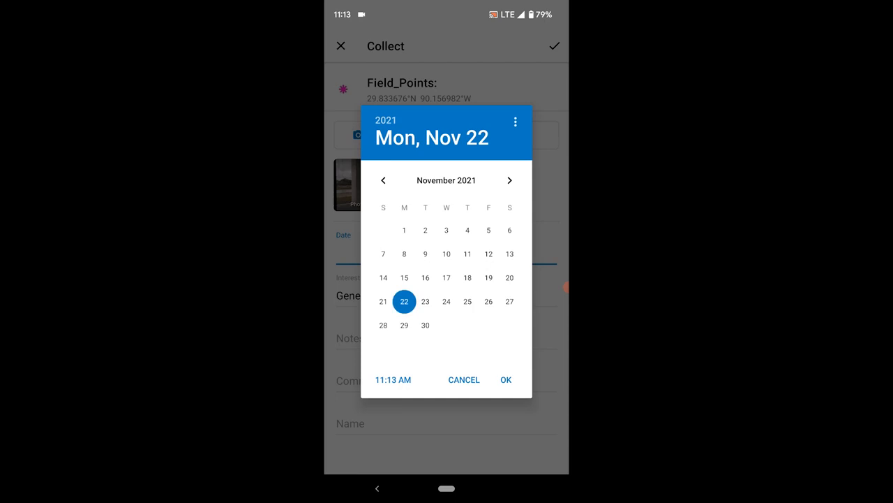
left_click(506, 379)
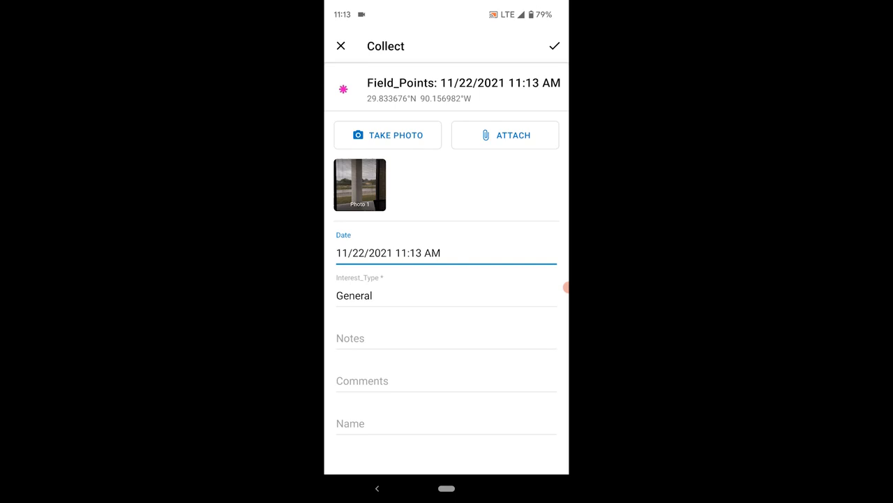
left_click(391, 339)
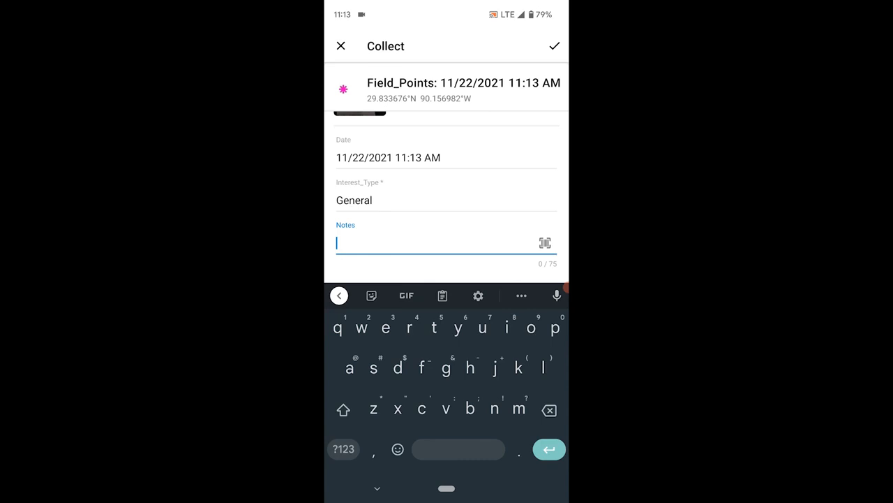
Enter the note 'General locale Test', correcting the misspelled 'Yest'
type("Gene")
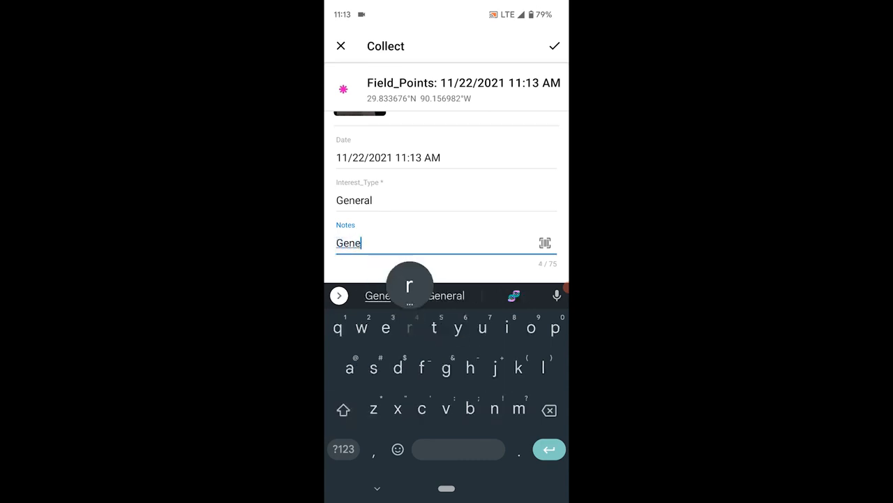
type("ral loca")
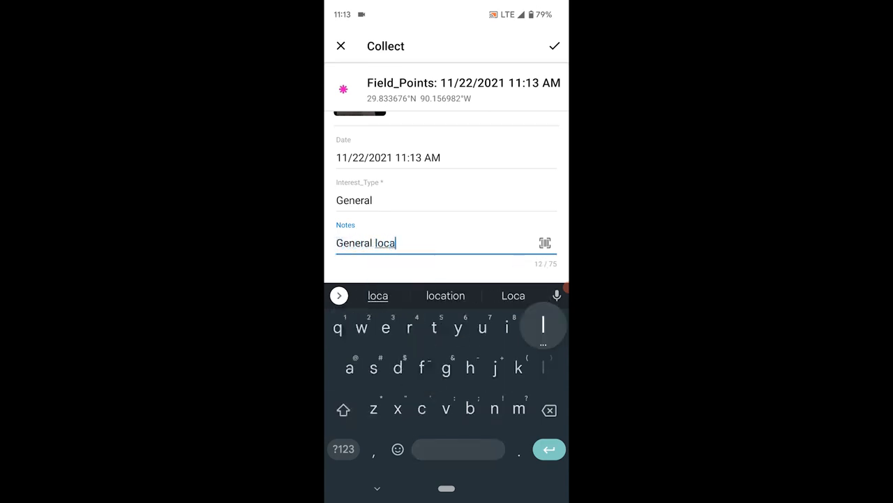
type("le Yest")
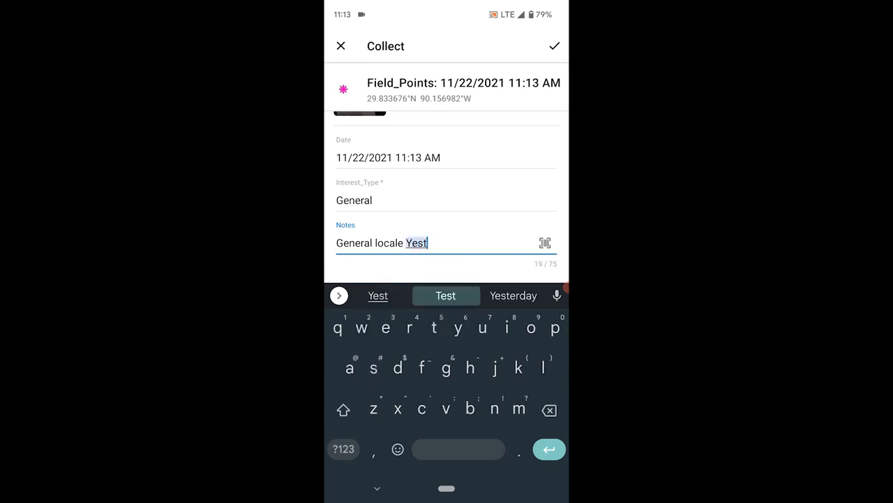
left_click(445, 295)
scroll(447, 188, "down", 2)
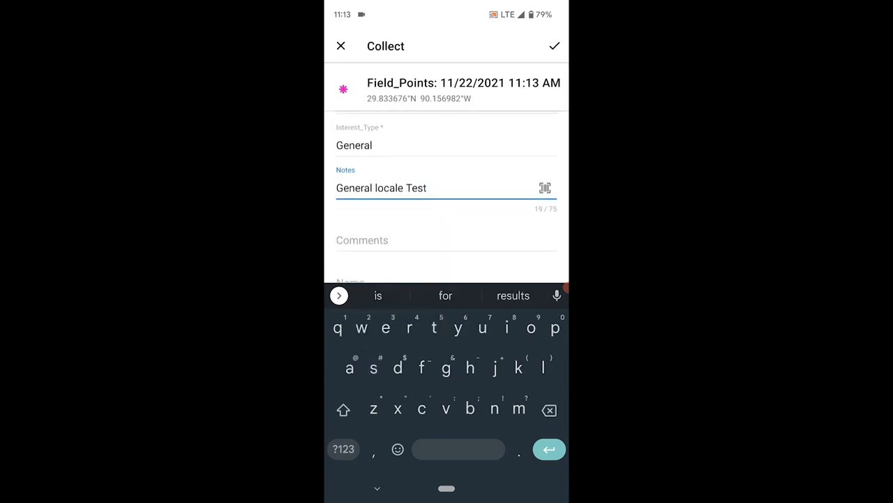
Enter 'Muskrat Mound' in Comments, fixing the typo, then go to the Name field
left_click(391, 209)
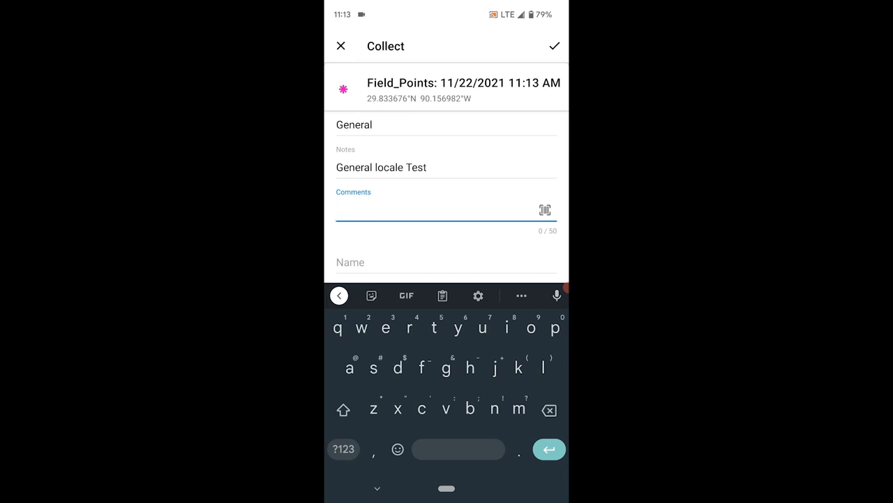
type("Mu")
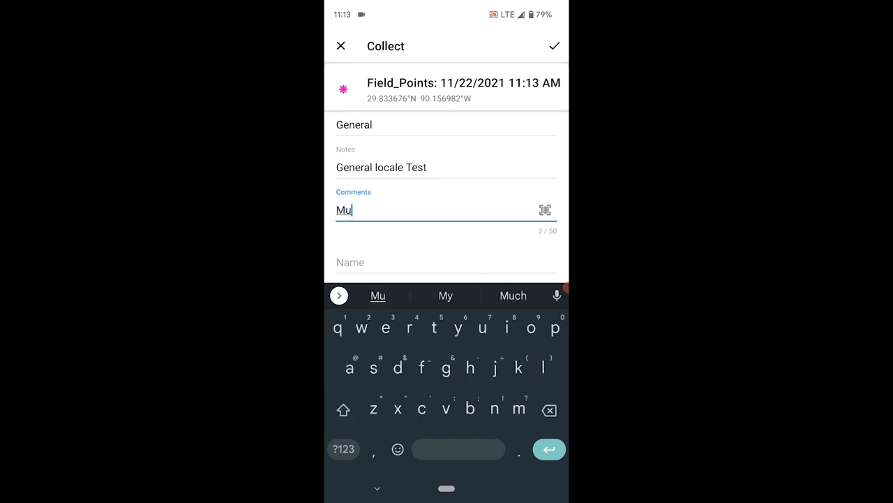
type("skr")
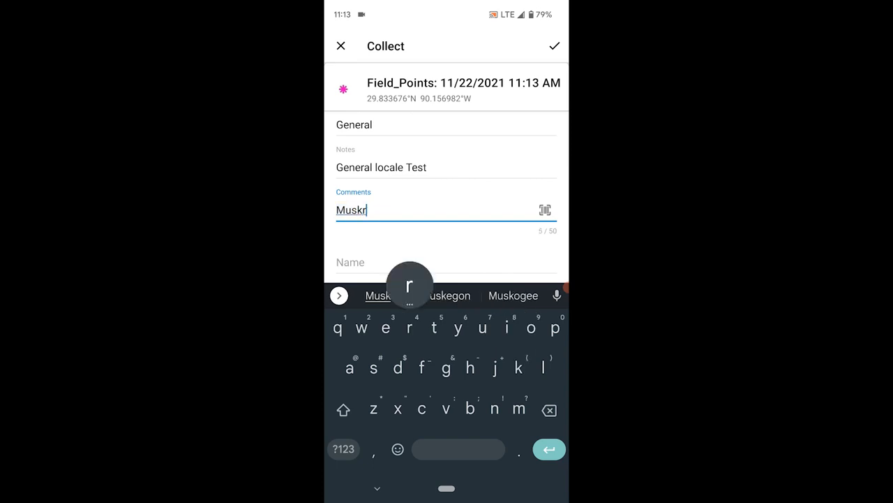
type("at ")
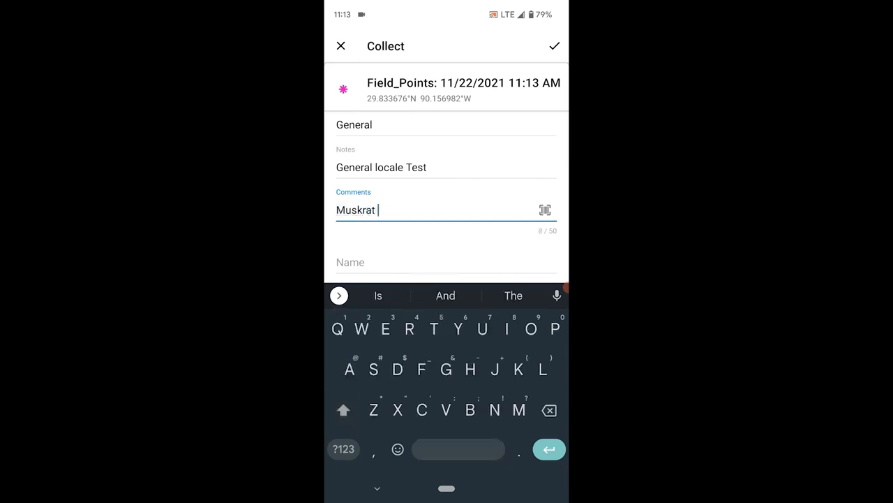
type("Mouns")
key("BackSpace")
type("d")
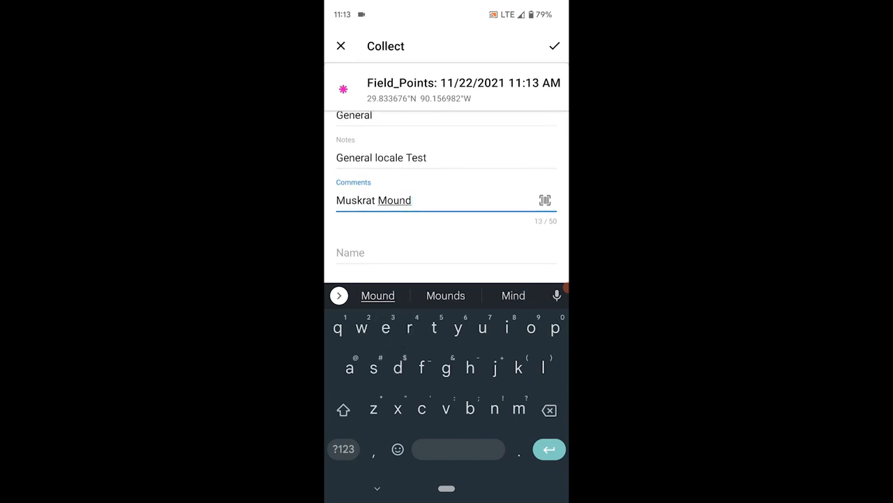
left_click(390, 252)
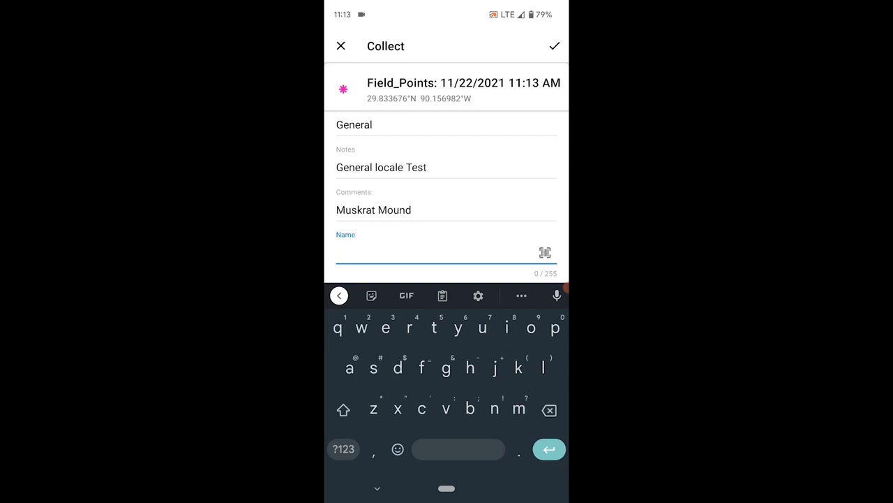
left_click(342, 410)
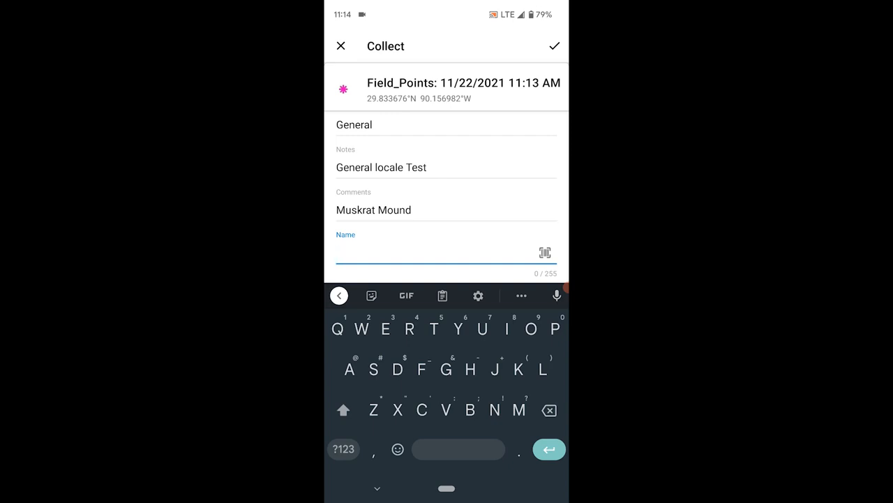
Type 'Muskrat Heaven' as the point's Name and dismiss the keyboard
type("M")
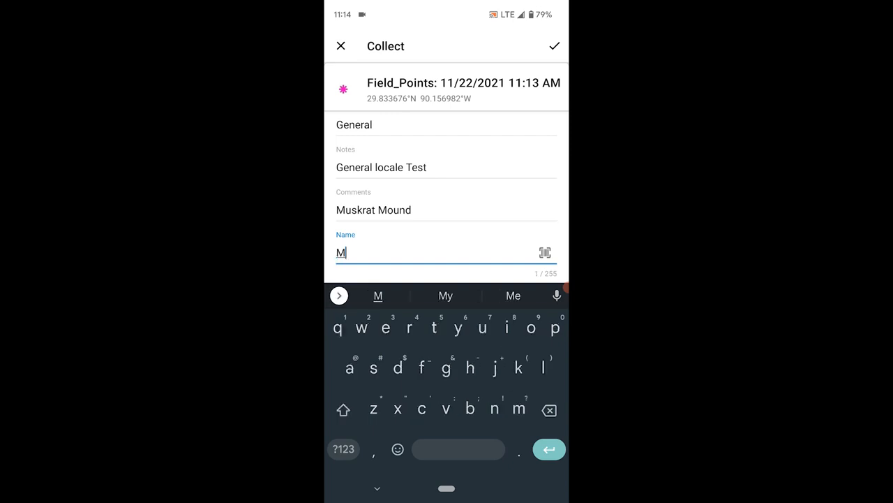
type("uskr")
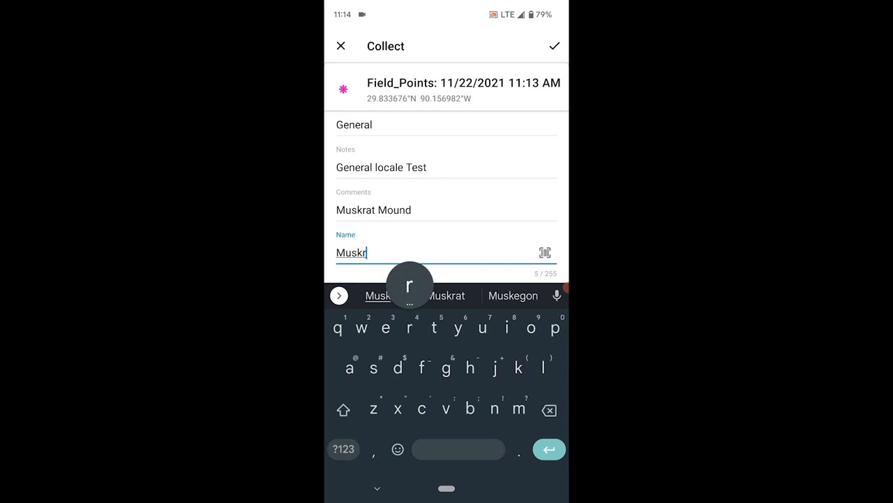
type("at He")
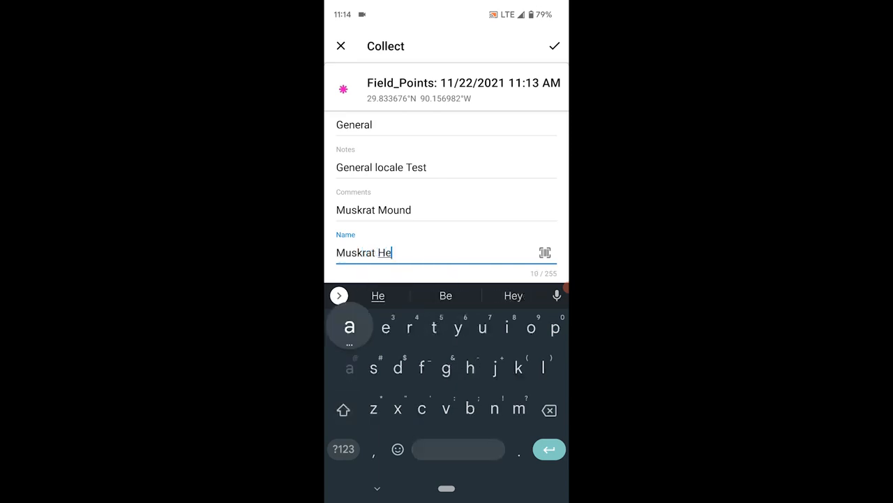
type("aven")
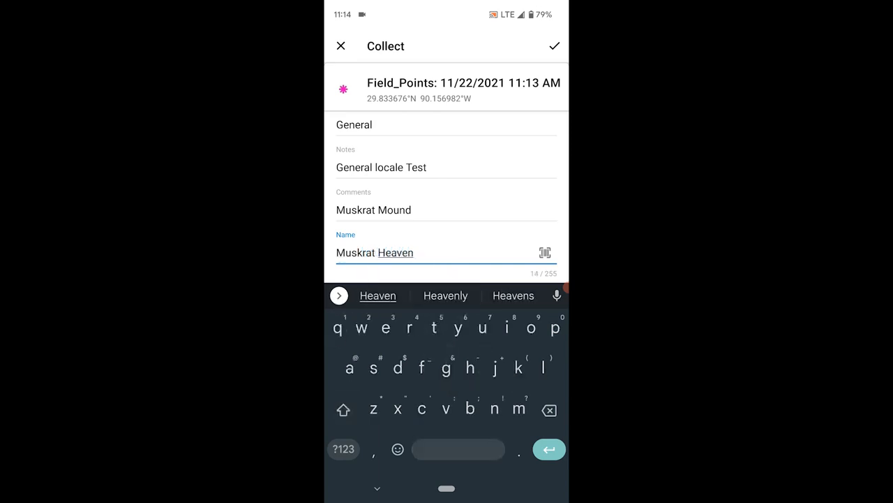
left_click(377, 488)
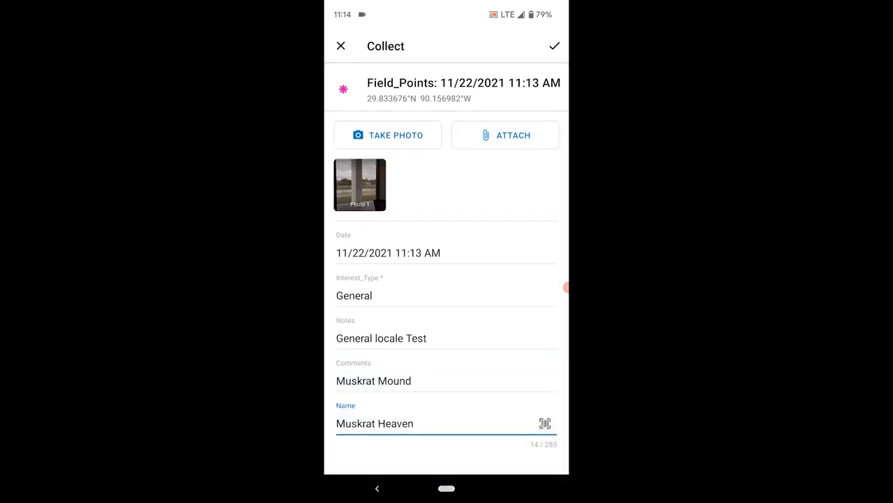
Submit the Muskrat Heaven point, close its details, and reopen it from the map
left_click(554, 45)
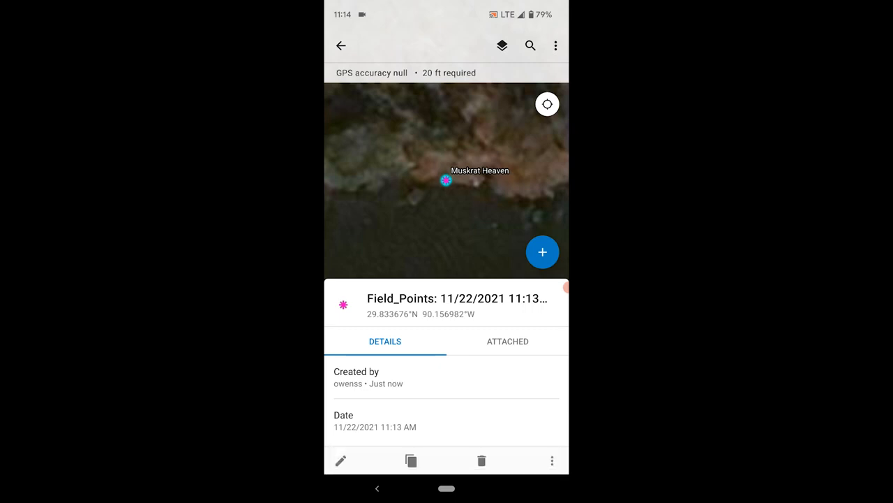
left_click(376, 488)
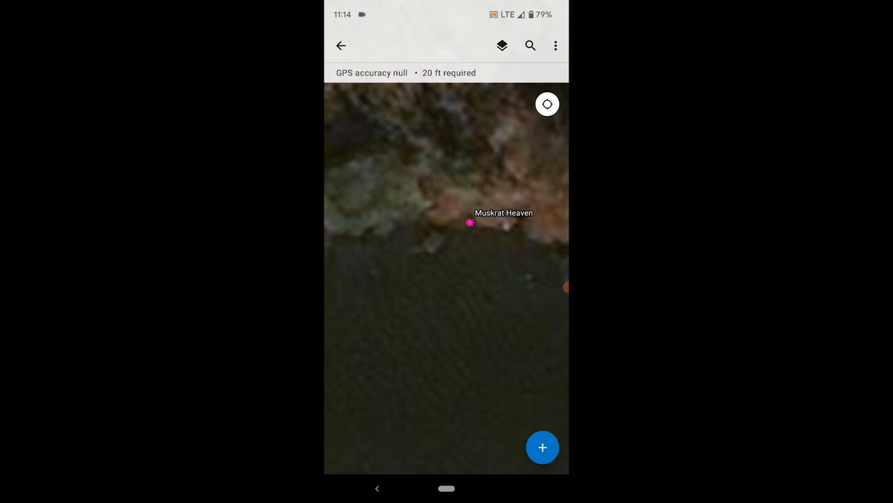
left_click(469, 221)
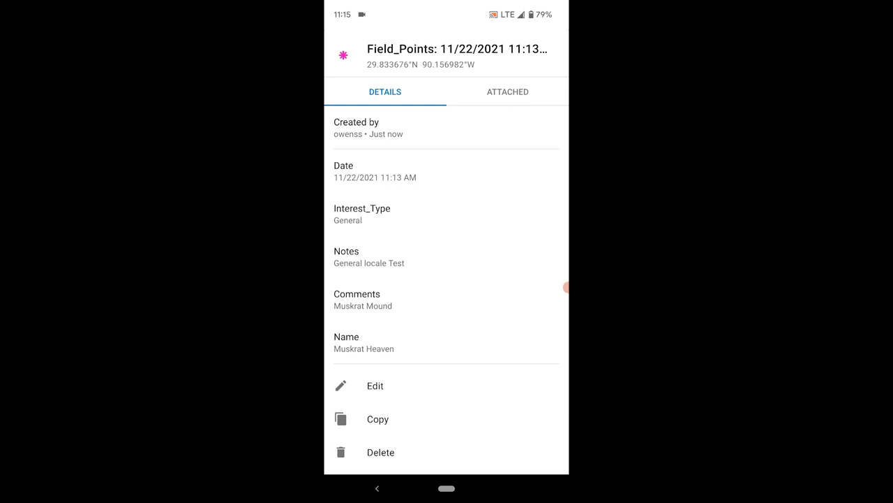
Open the Muskrat Heaven point's attributes in the Collect edit form
left_click(376, 386)
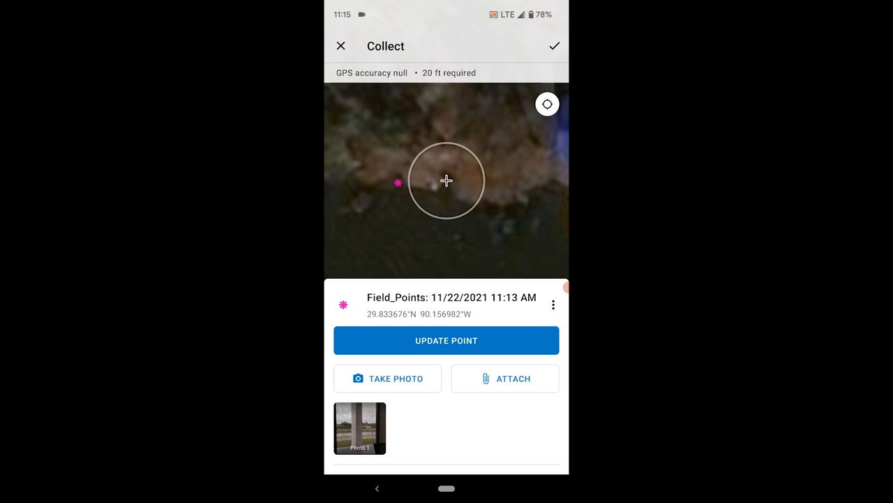
Move the point to a nearby map location and change its time to 05:13 PM
left_click(446, 340)
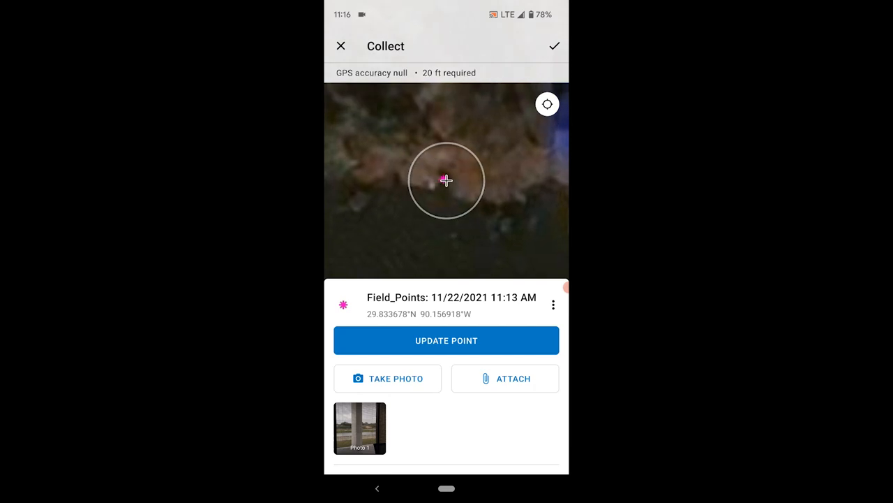
scroll(446, 377, "down", 5)
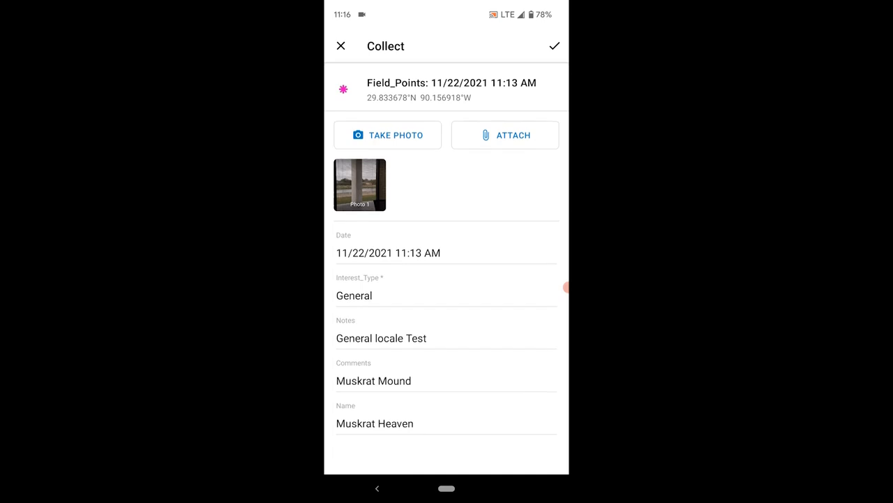
left_click(388, 253)
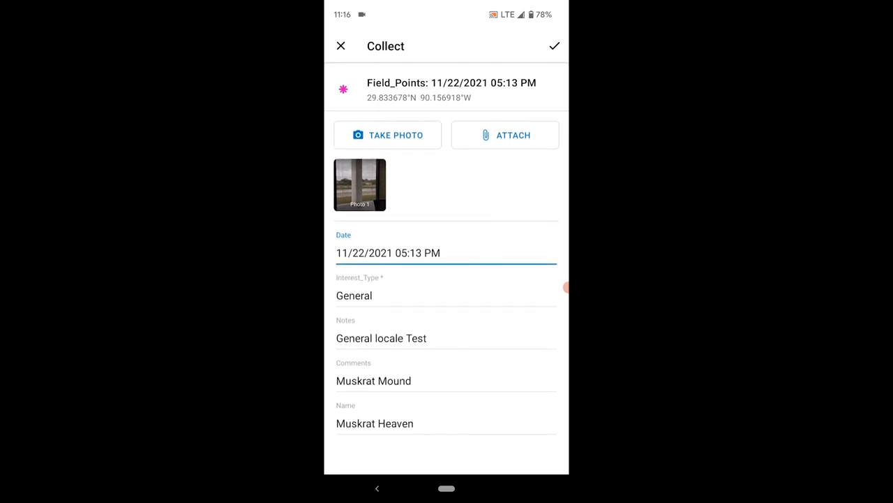
Rename the point 'Muskrat Harvest 1', submit the edits, and close its details
left_click(412, 423)
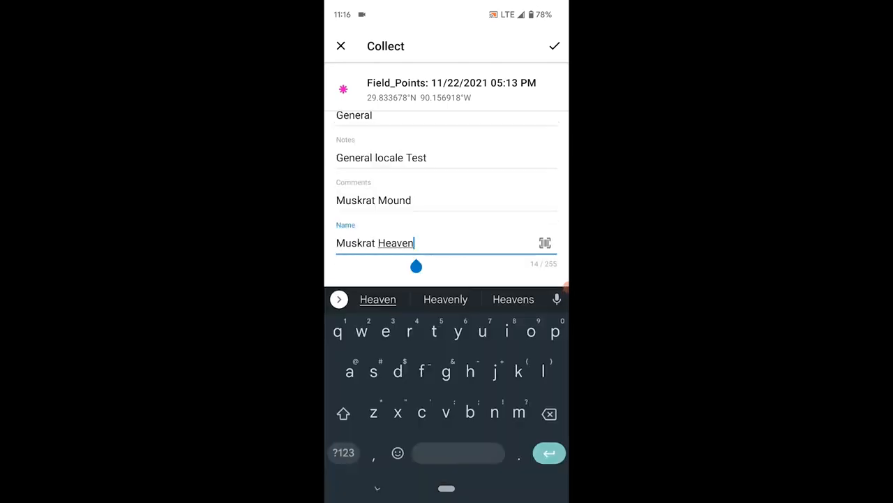
key("BackSpace")
key("BackSpace")
key("BackSpace")
key("BackSpace")
key("BackSpace")
key("BackSpace")
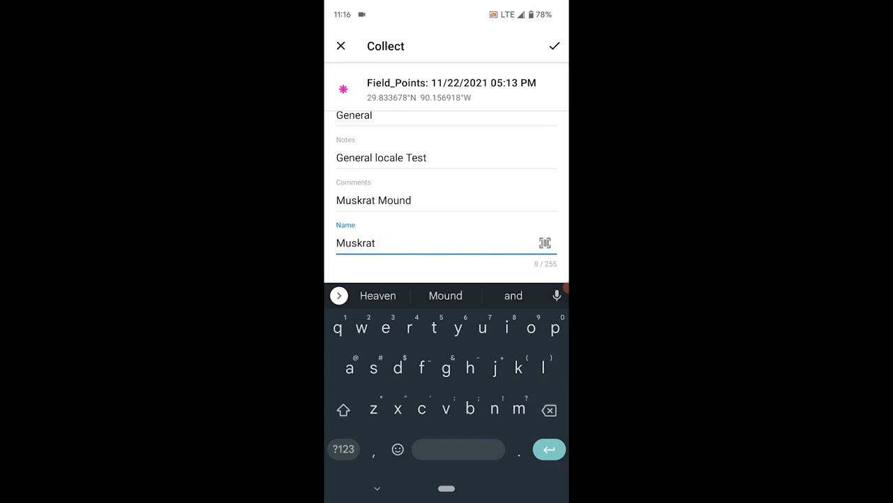
type("Harv")
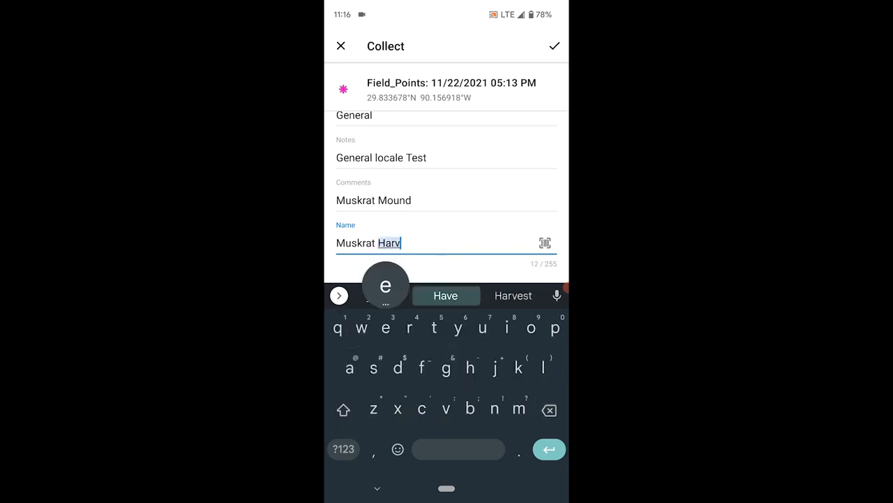
type("est 1")
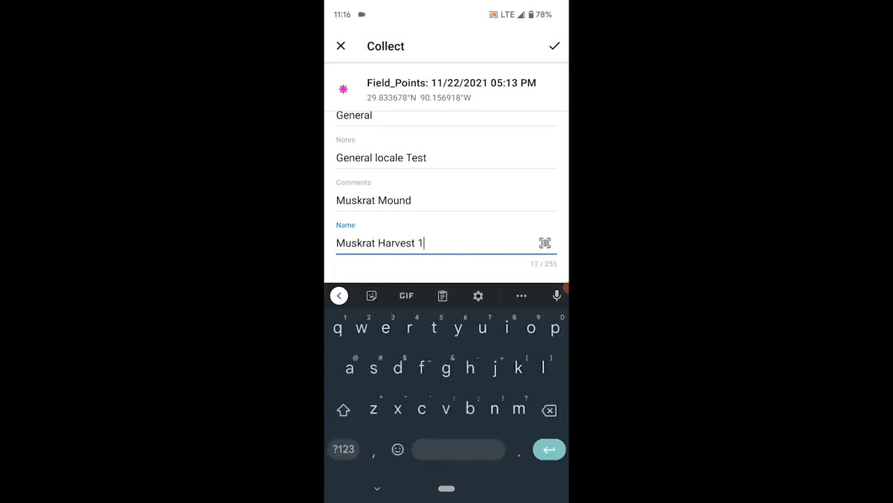
left_click(554, 46)
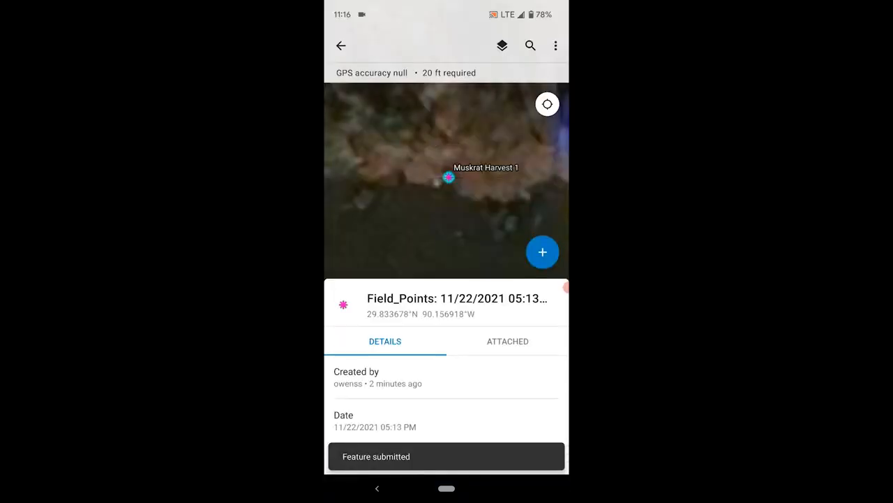
left_click(377, 488)
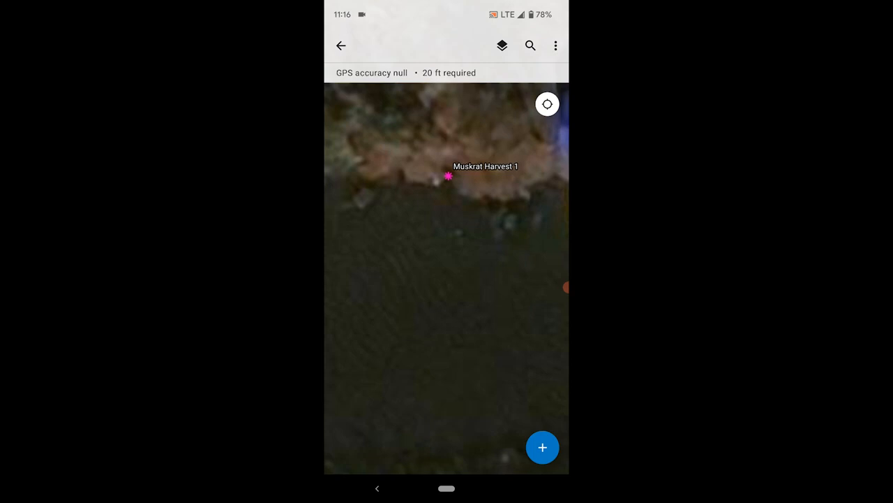
Select the Muskrat Harvest 1 marker on the map, expand its details, and choose Edit
left_click_drag(447, 280, 426, 289)
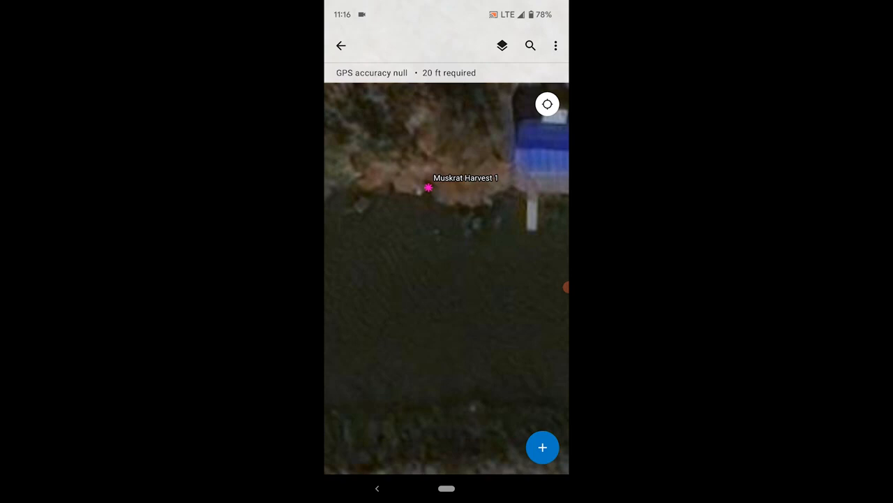
left_click(428, 187)
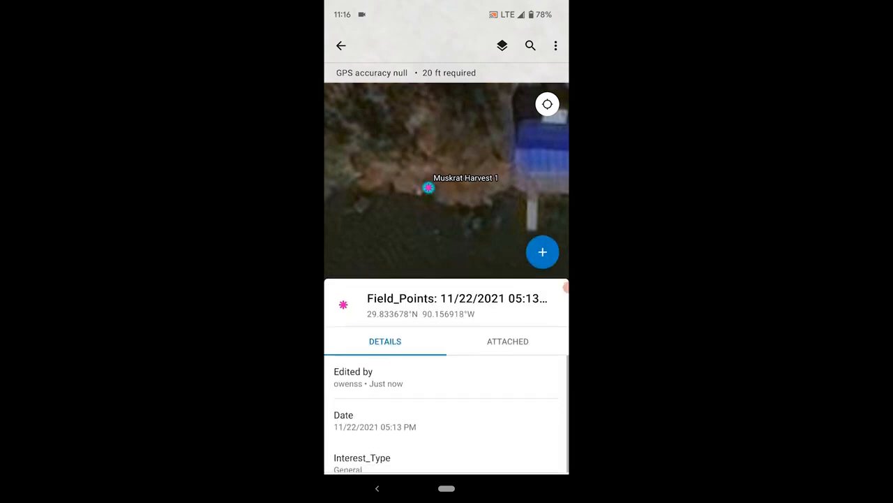
left_click_drag(447, 308, 447, 104)
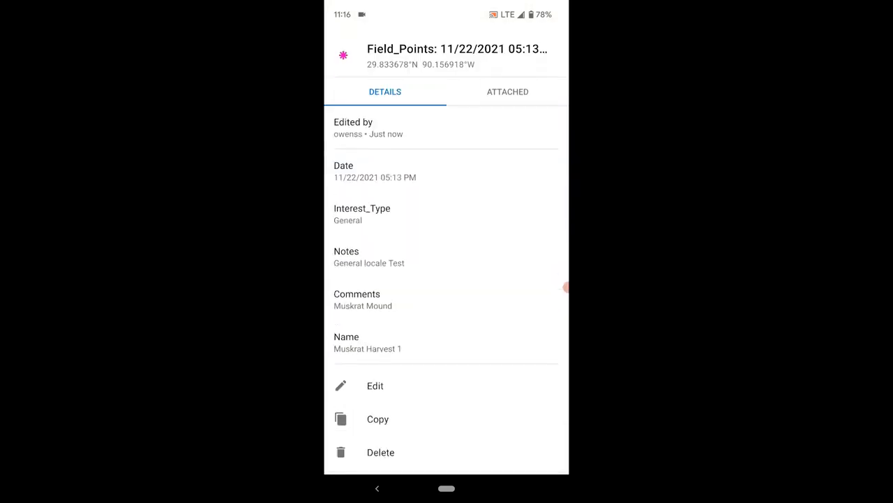
left_click(376, 385)
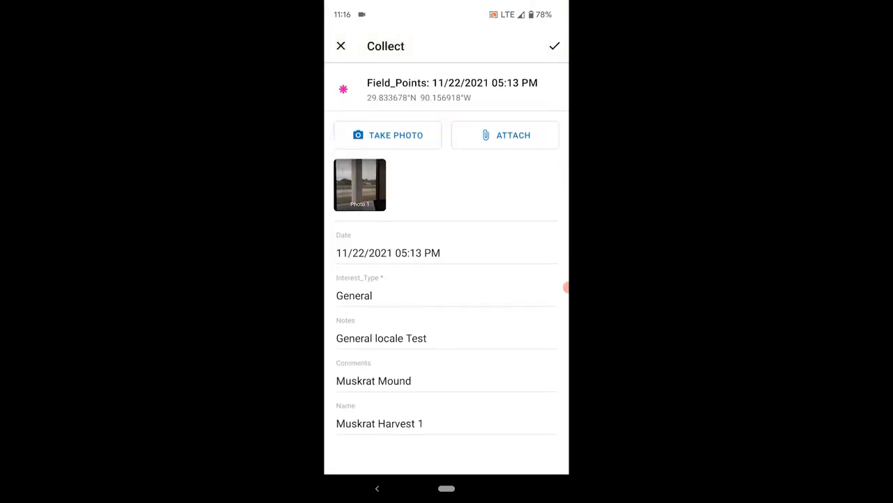
Delete the point's entire Name, submit it, and close the details back to the map
left_click(419, 423)
key("BackSpace")
key("BackSpace")
key("BackSpace")
key("BackSpace")
key("BackSpace")
key("BackSpace")
key("BackSpace")
key("BackSpace")
key("BackSpace")
key("BackSpace")
key("BackSpace")
key("BackSpace")
key("BackSpace")
key("BackSpace")
key("BackSpace")
key("BackSpace")
key("BackSpace")
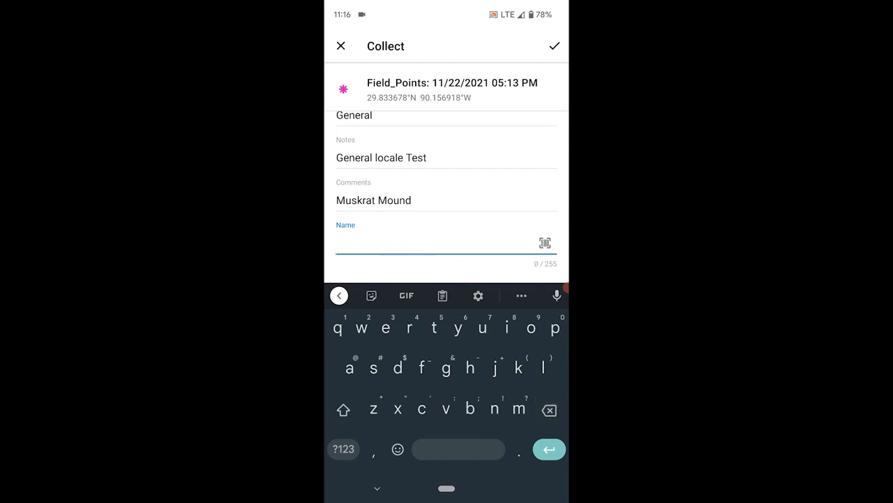
key("Escape")
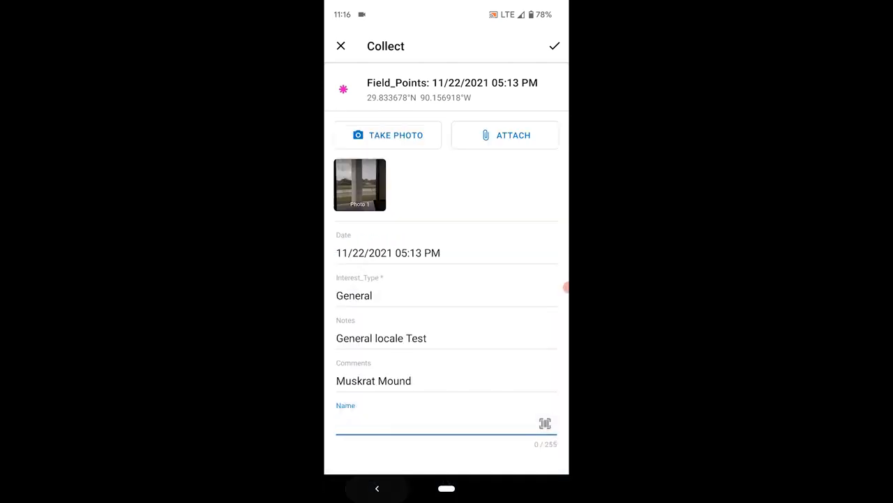
left_click(555, 46)
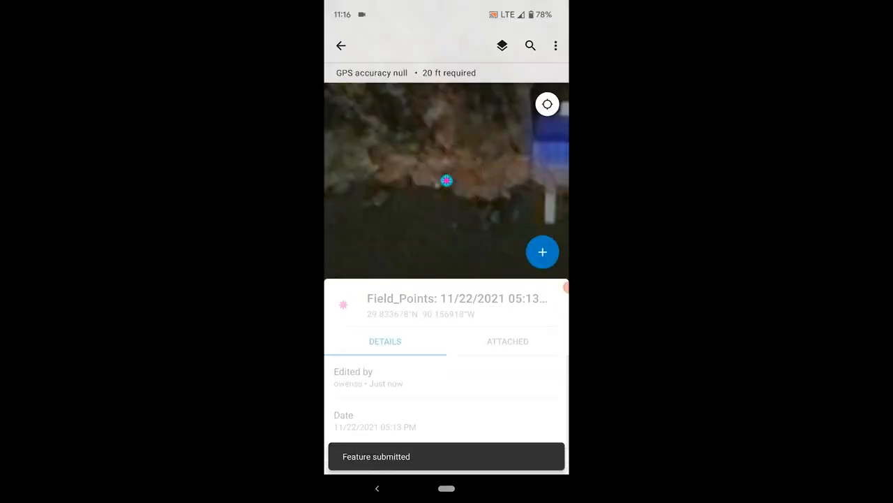
left_click(377, 488)
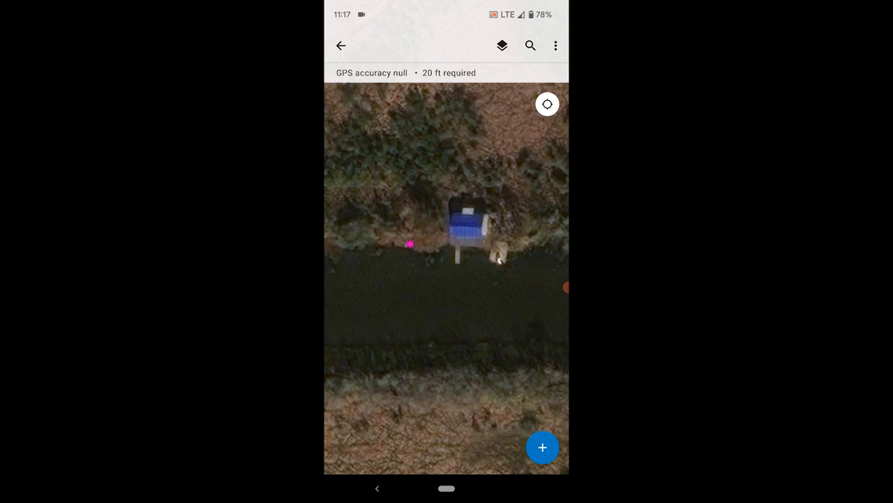
left_click(543, 446)
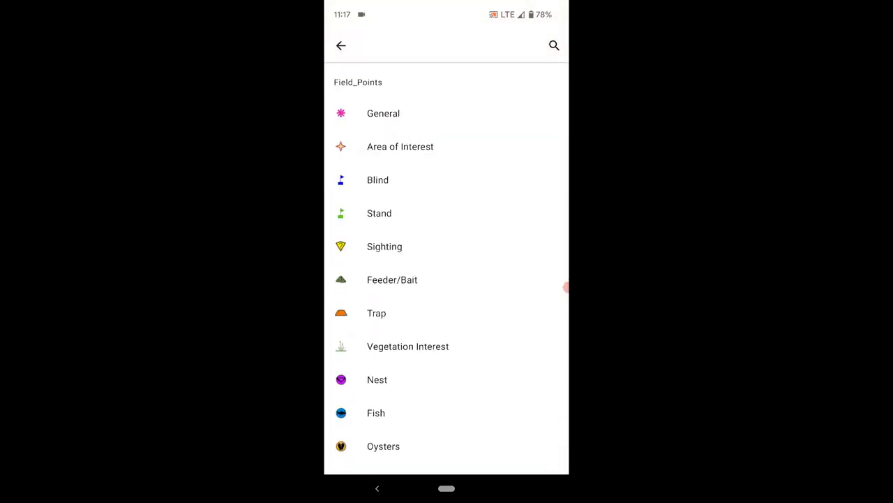
scroll(447, 279, "down", 2)
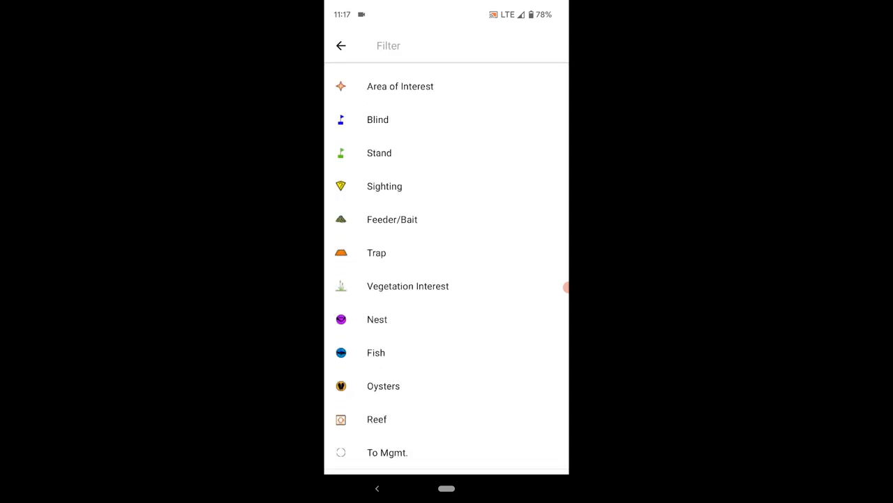
scroll(447, 279, "up", 3)
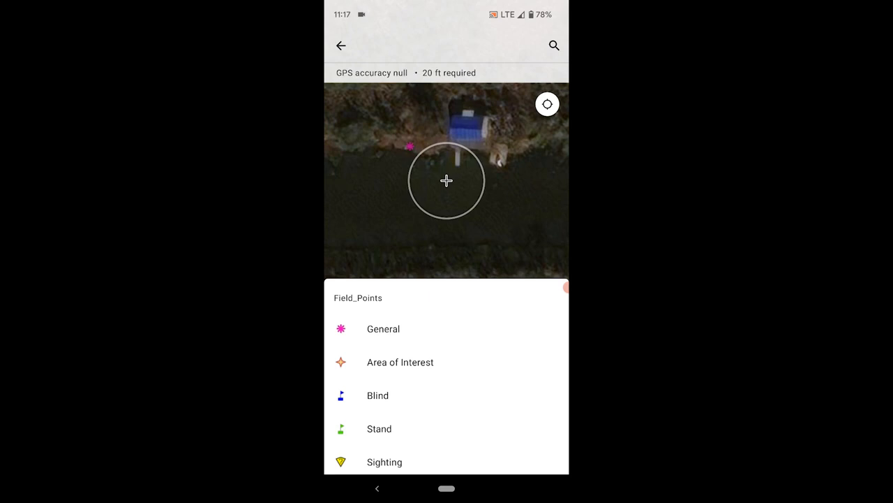
left_click(377, 488)
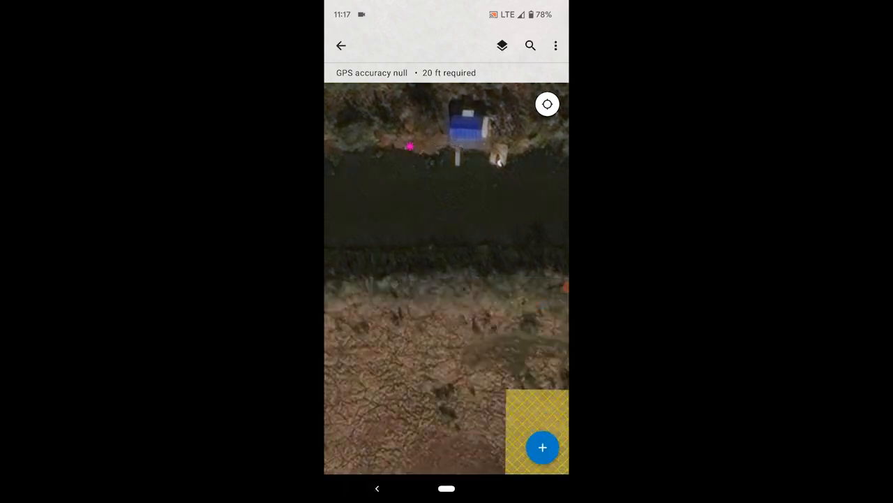
scroll(446, 279, "down", 5)
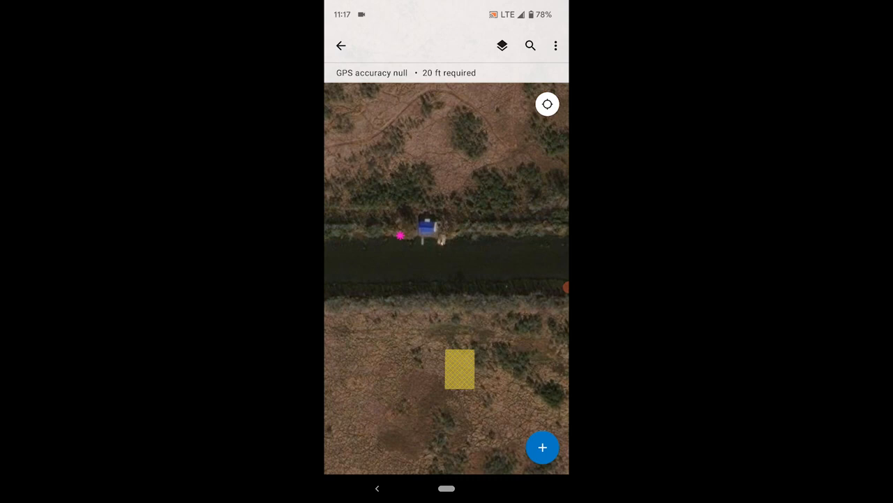
scroll(447, 279, "up", 3)
scroll(447, 279, "down", 3)
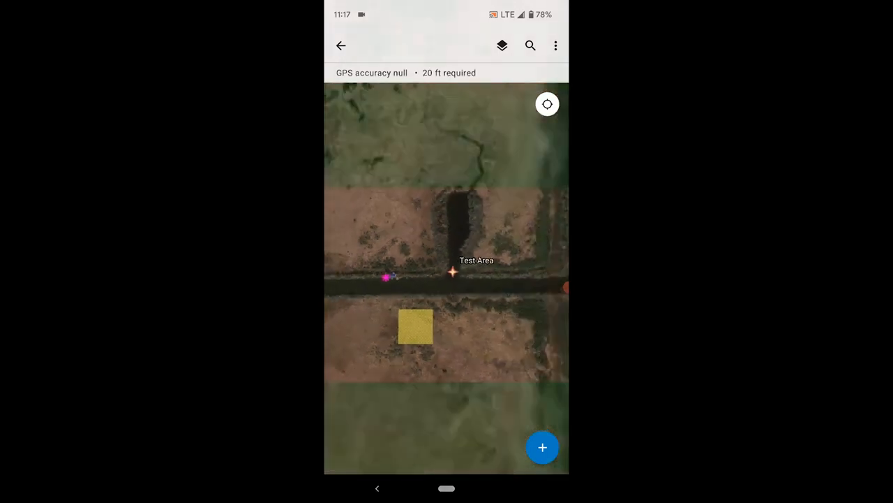
scroll(446, 279, "up", 4)
scroll(446, 279, "down", 1)
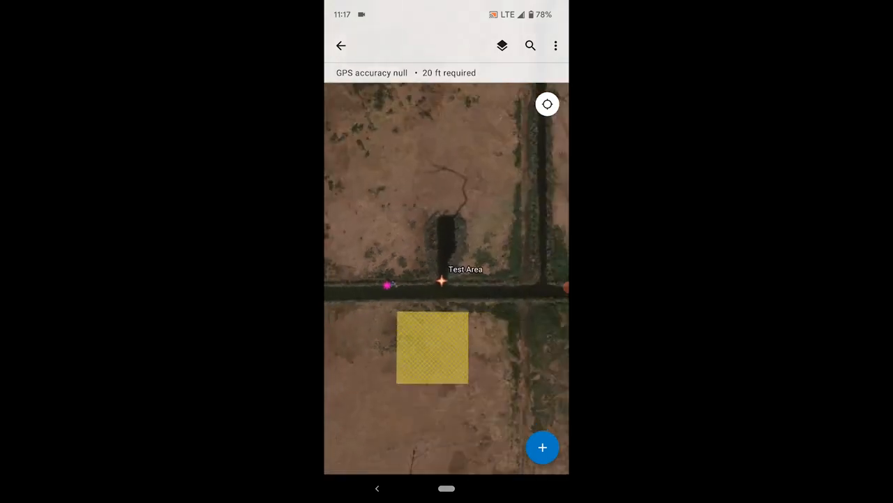